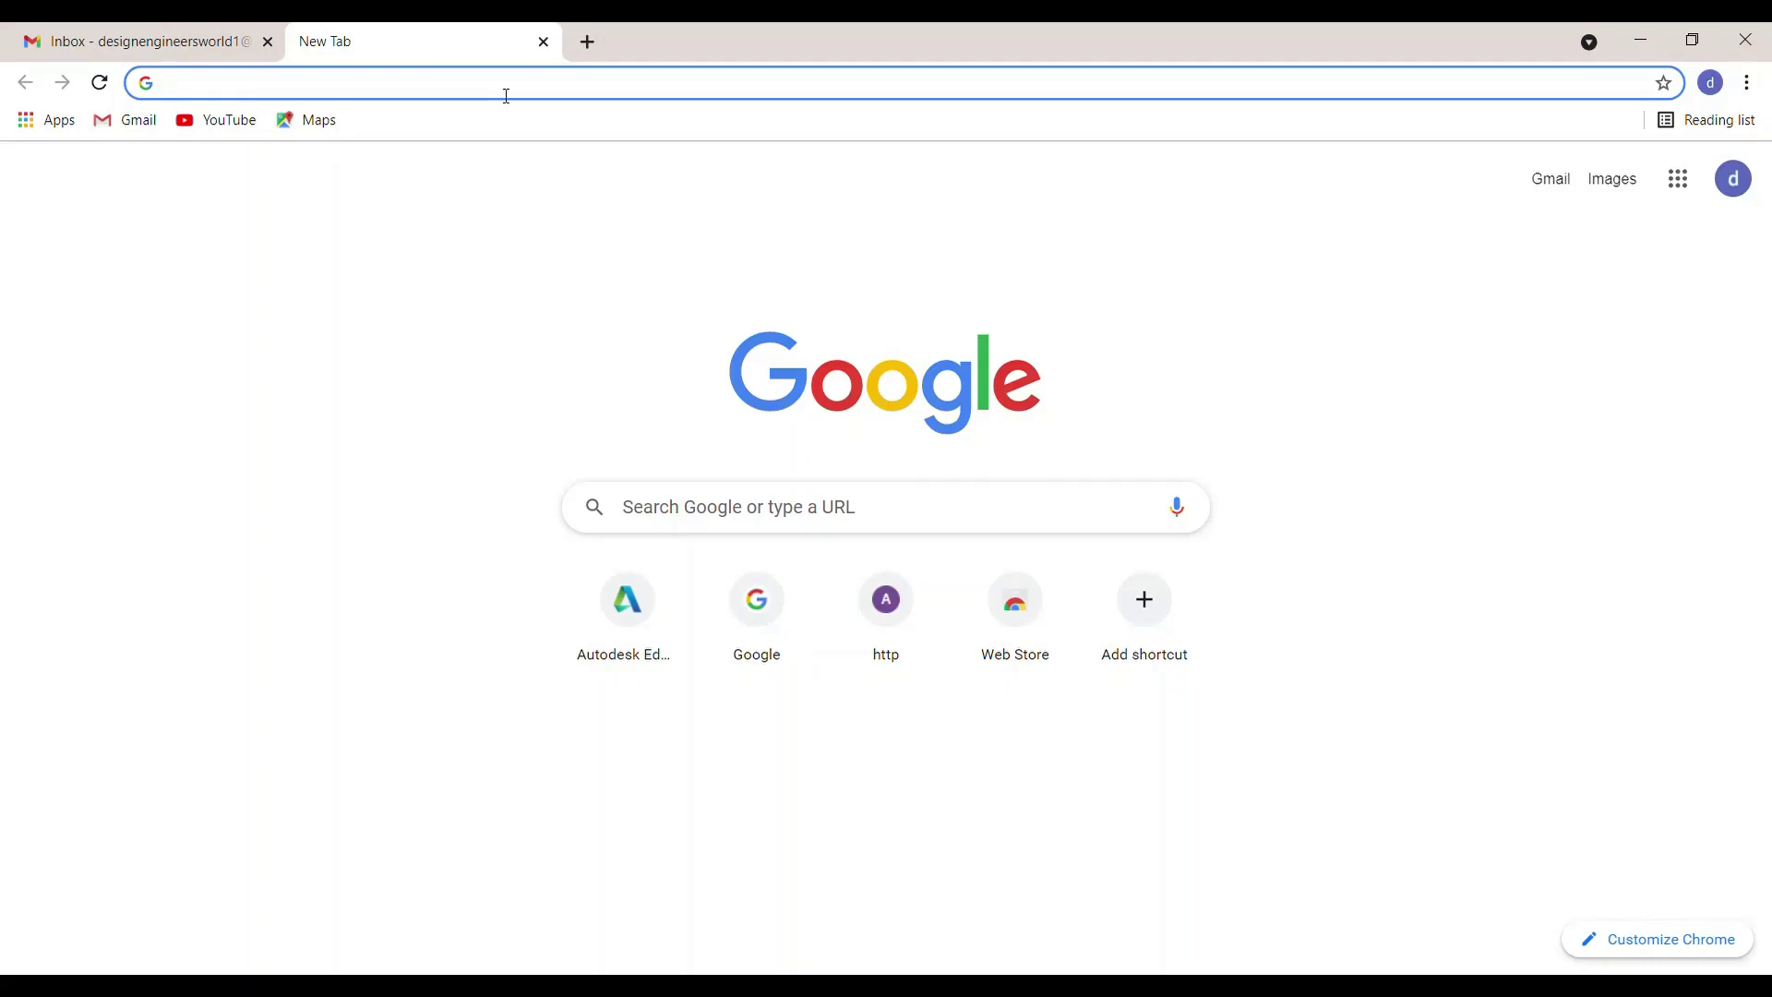
- Go to autodesk.com/students in a new Chrome tab
{"action": "type", "text": "autode"}
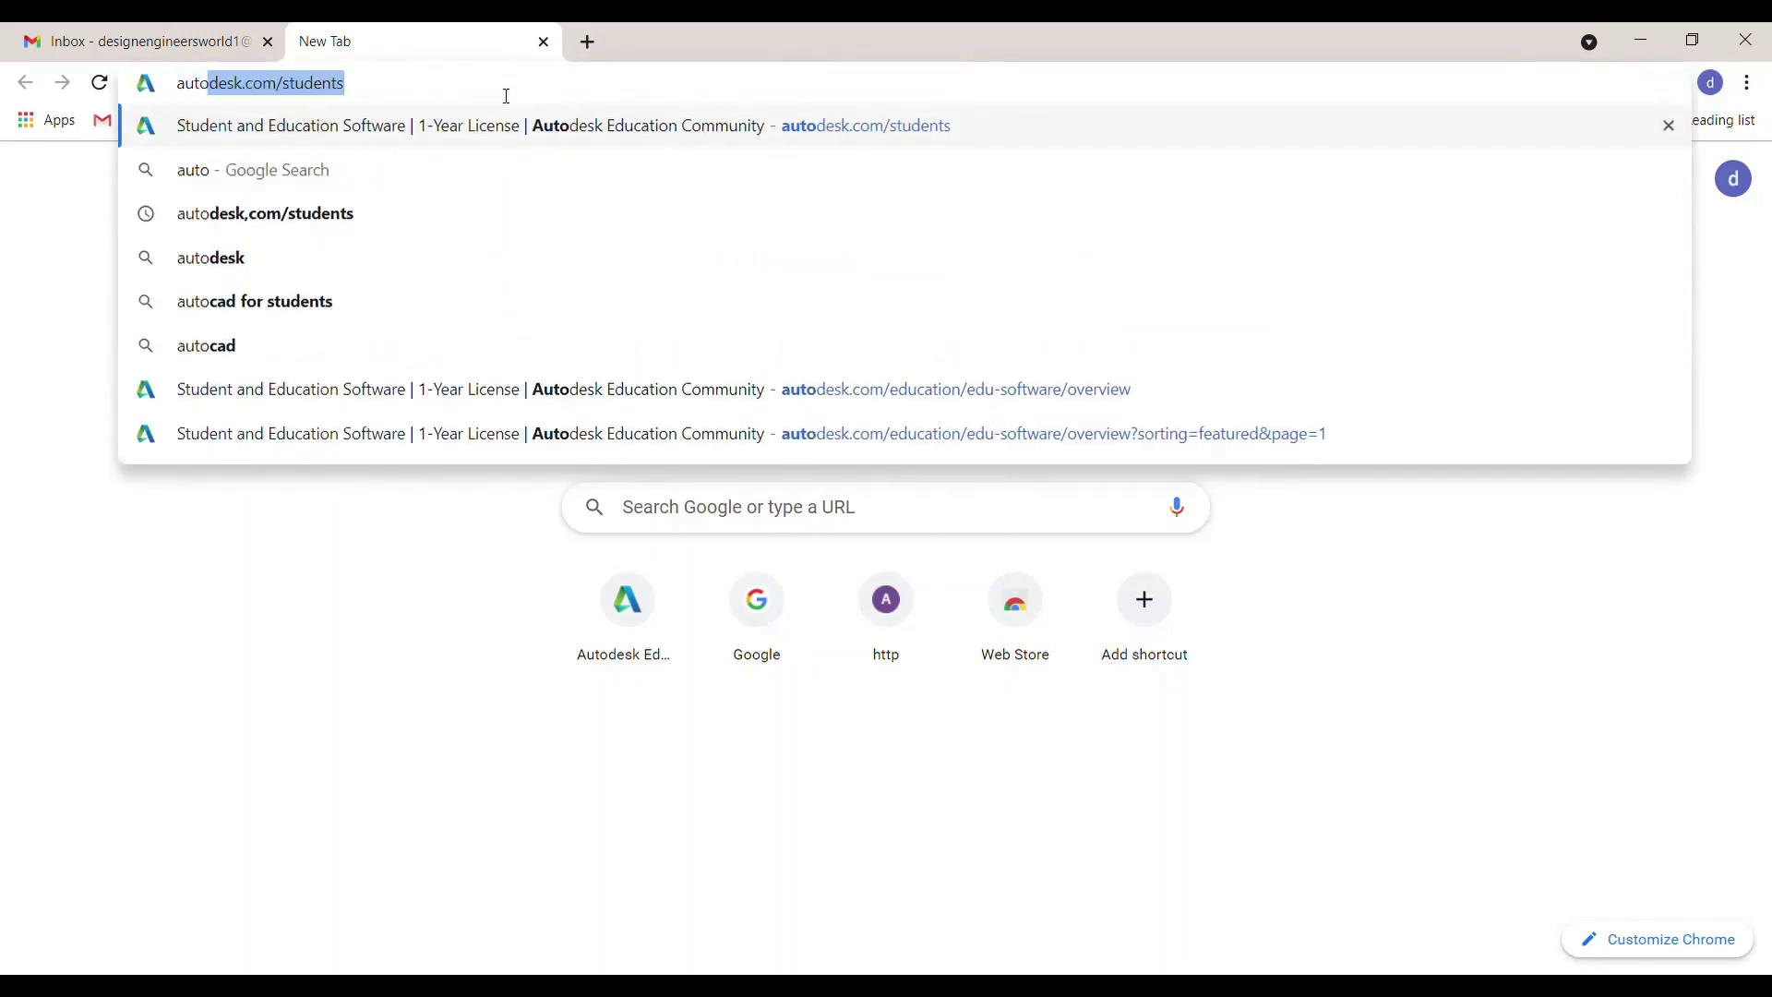
{"action": "type", "text": "sk.com"}
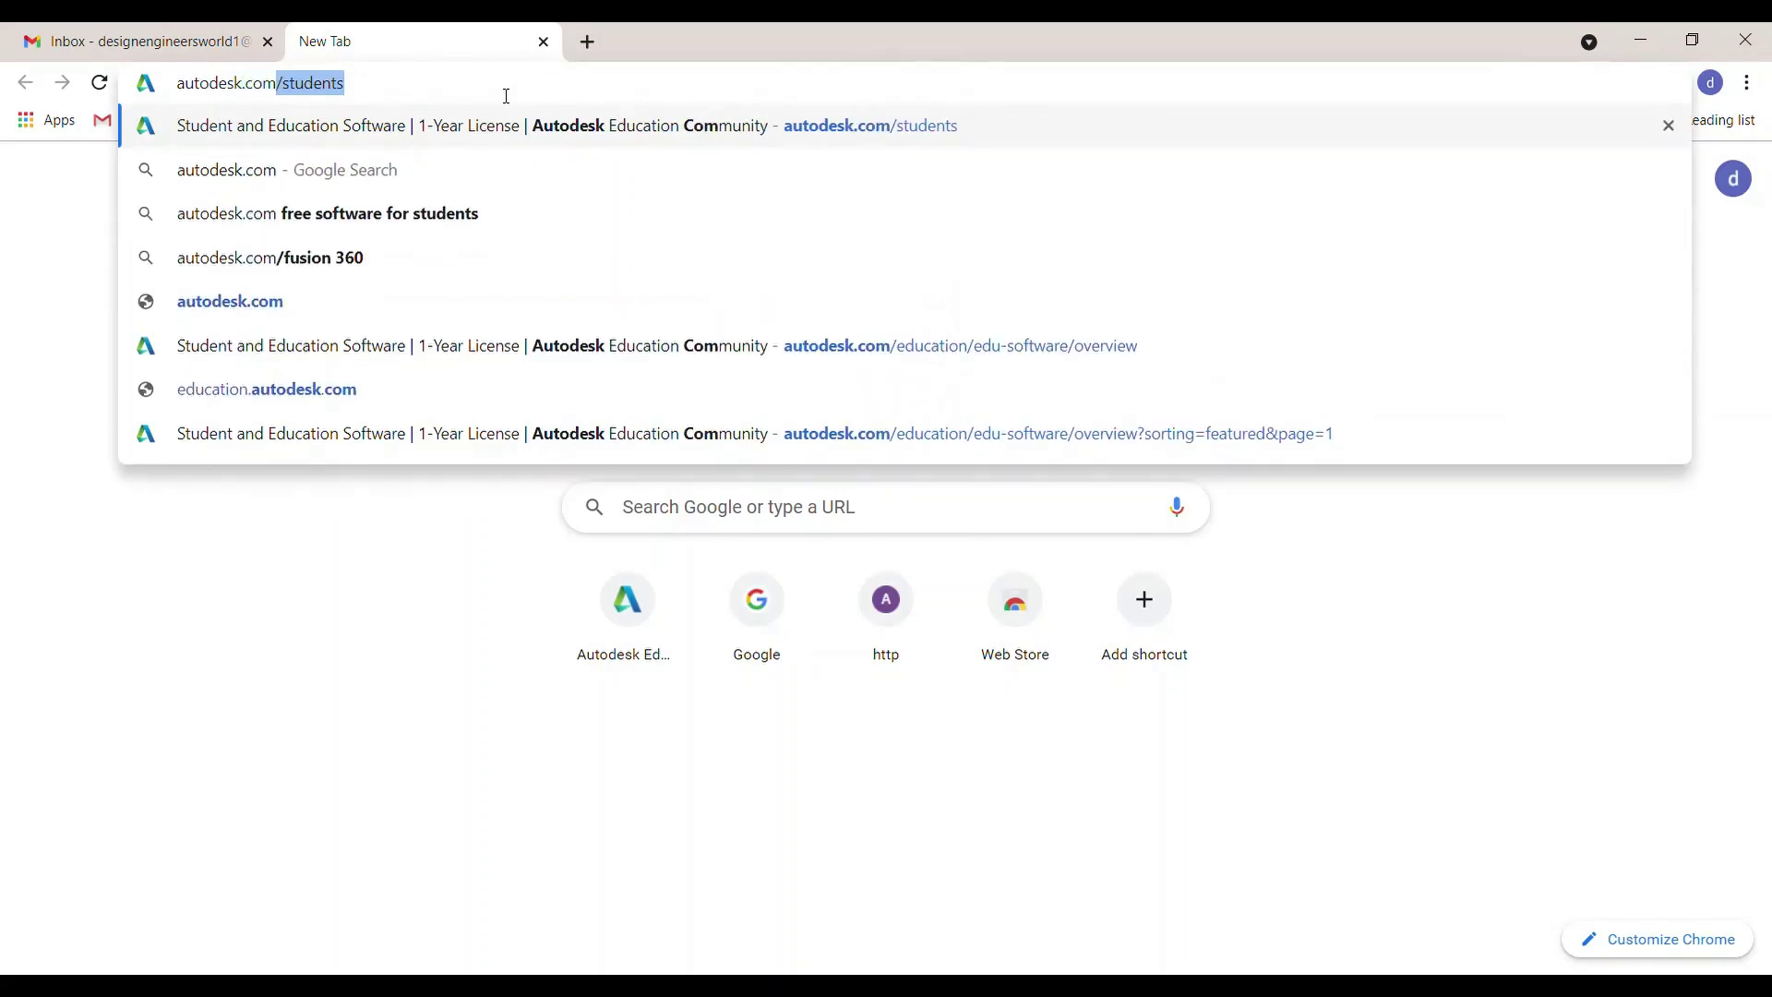
{"action": "type", "text": "/stud"}
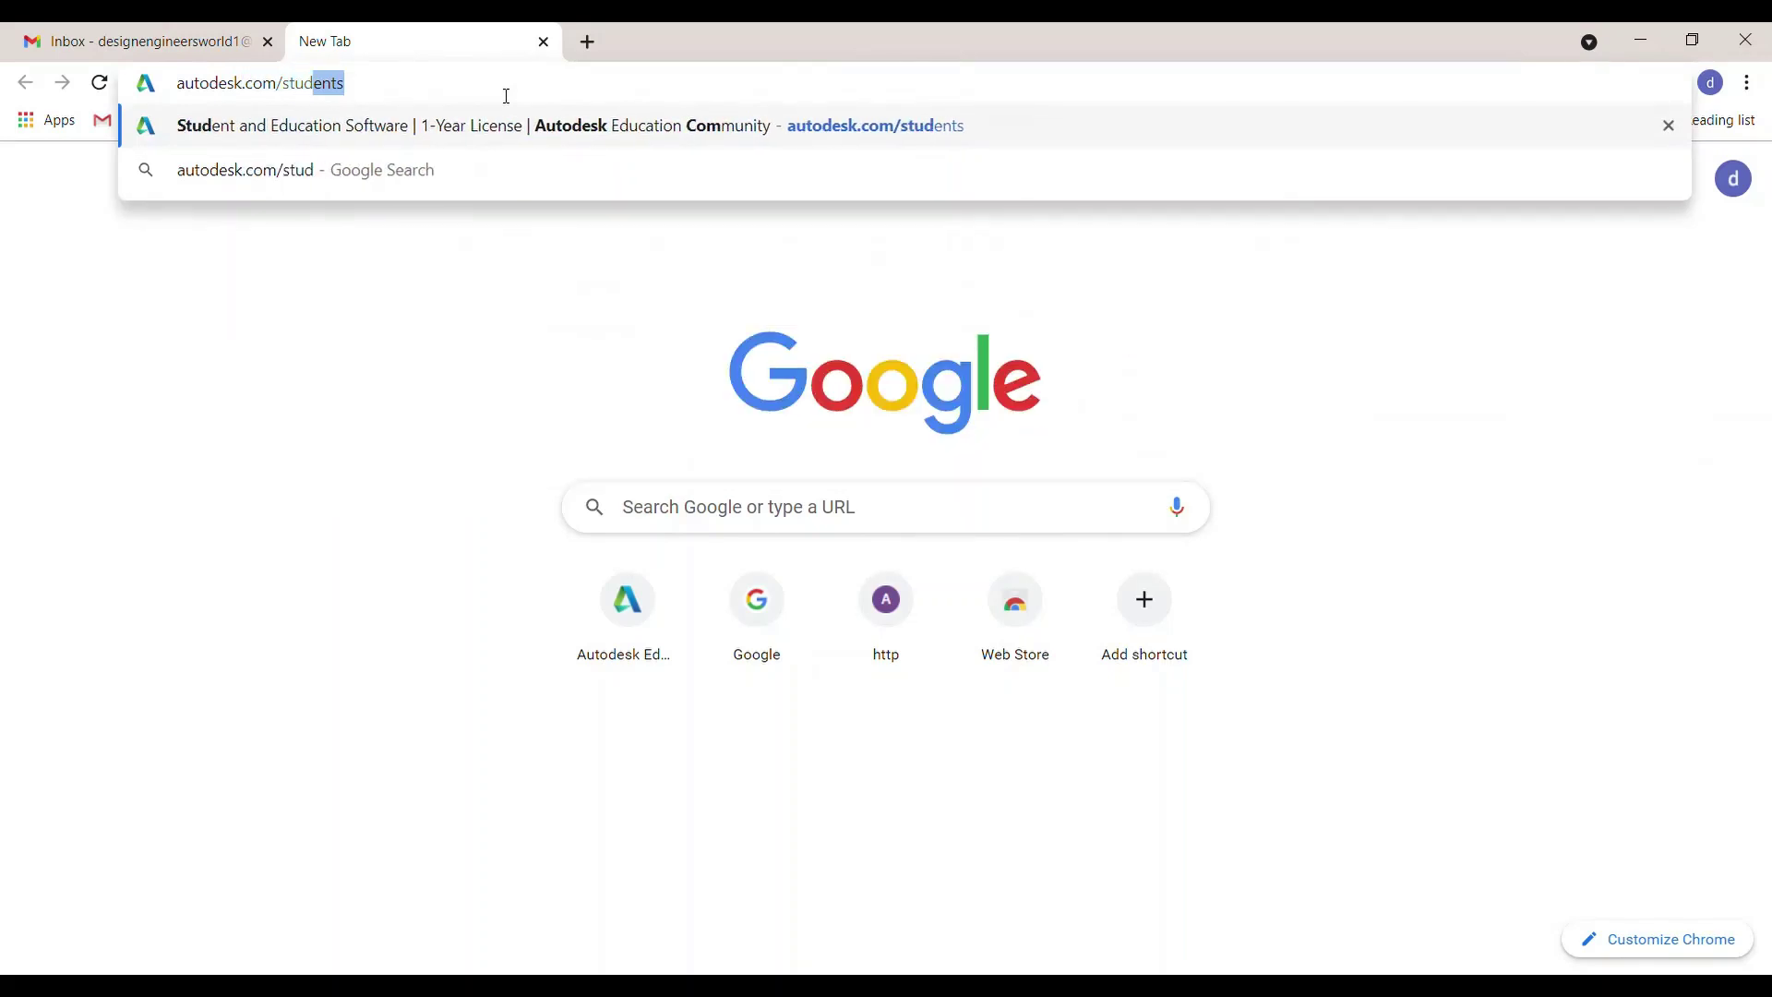
{"action": "type", "text": "ents"}
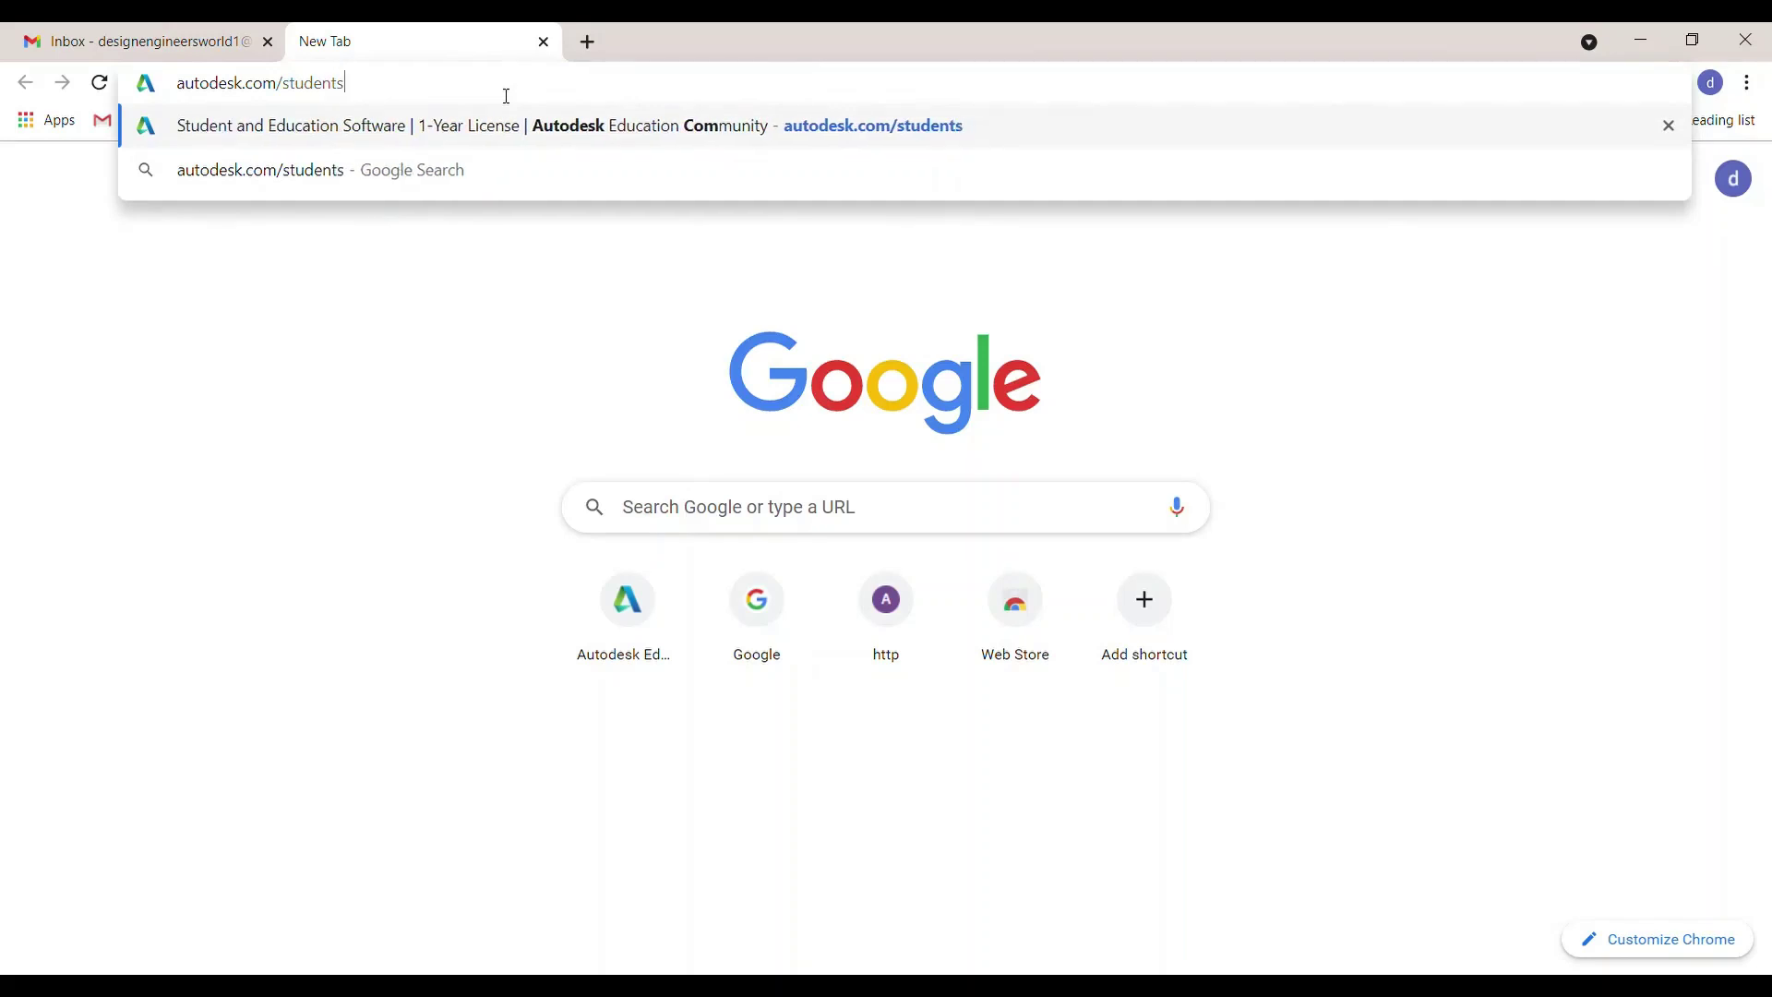
{"action": "key", "text": "Return"}
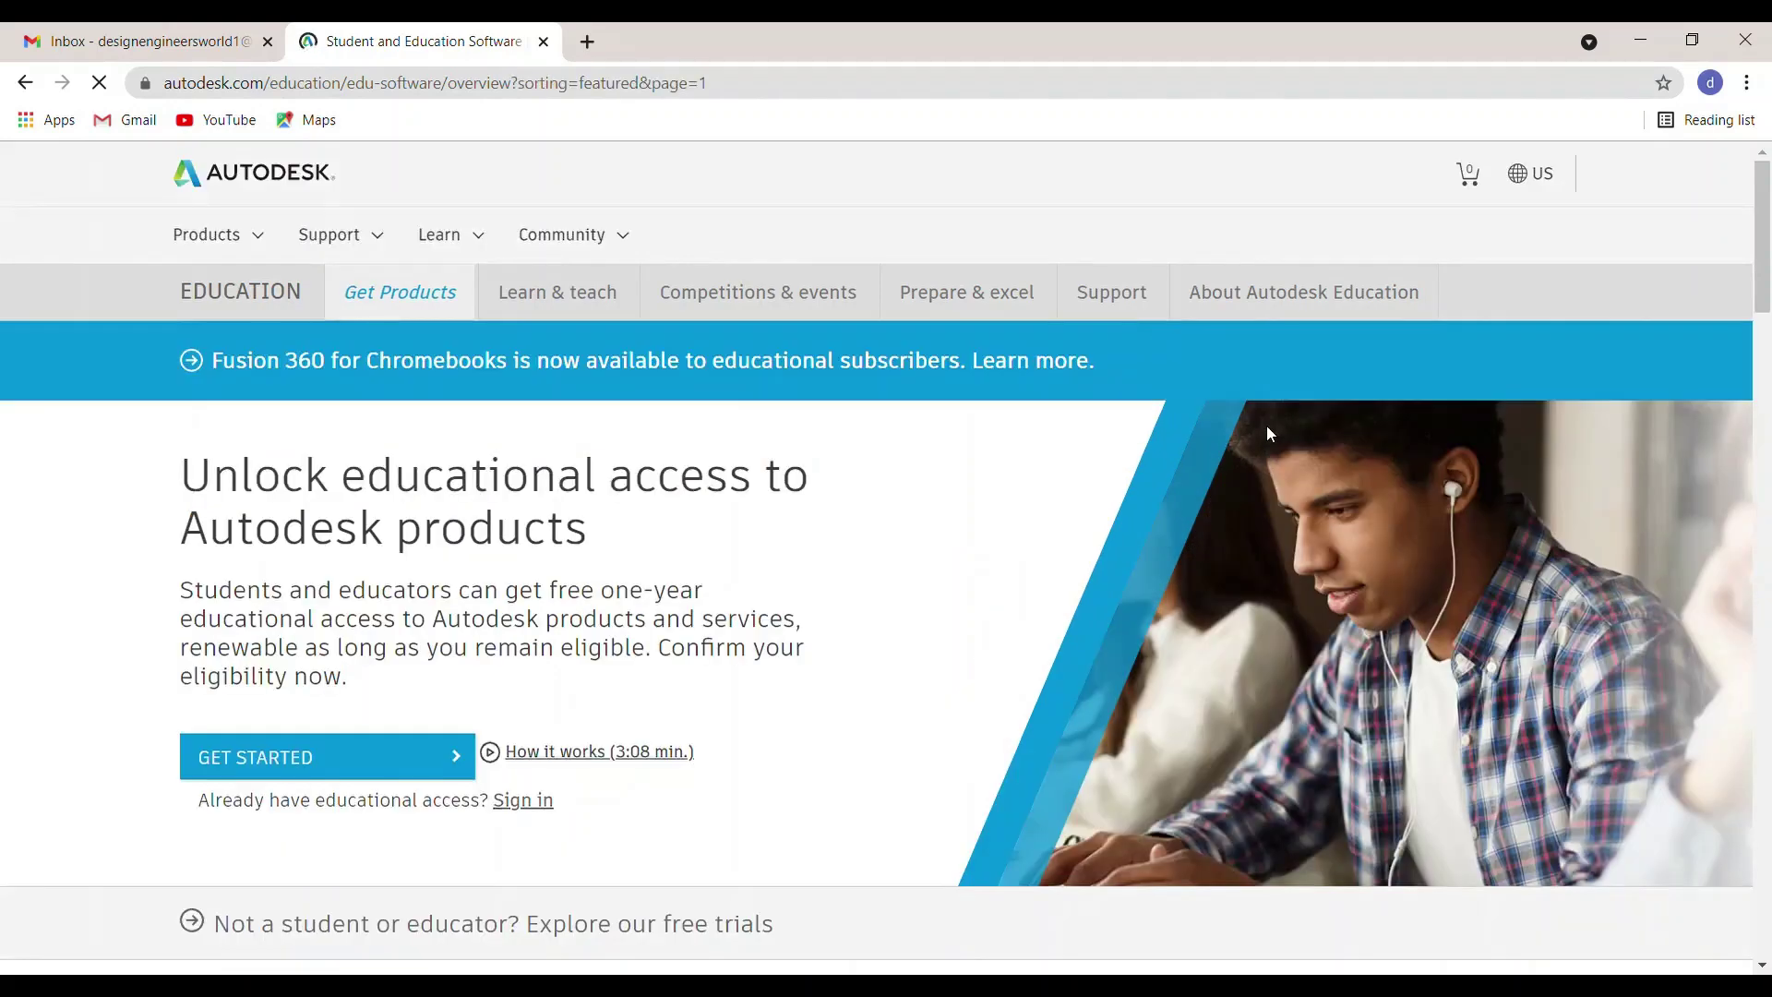
- Browse the free educational product cards, then go to the Autodesk Sign in page
{"action": "scroll", "coordinate": [1267, 426], "scroll_direction": "down", "scroll_amount": 6}
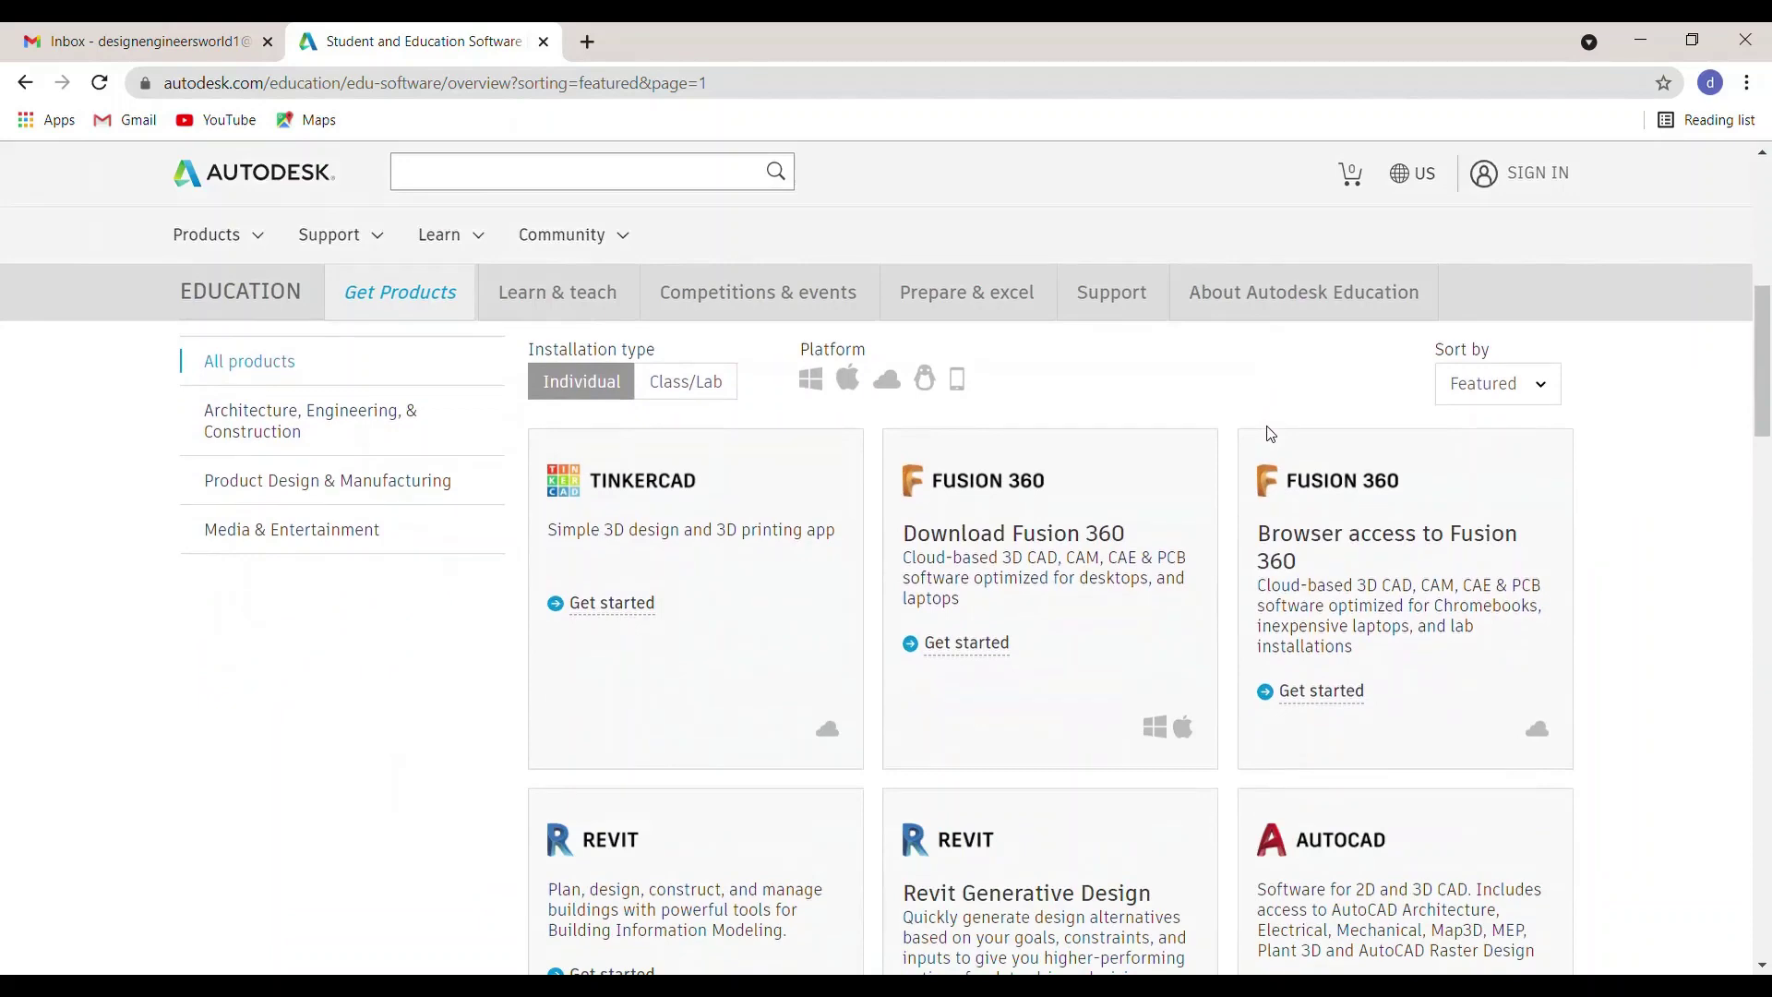
{"action": "scroll", "coordinate": [1271, 434], "scroll_direction": "down", "scroll_amount": 4}
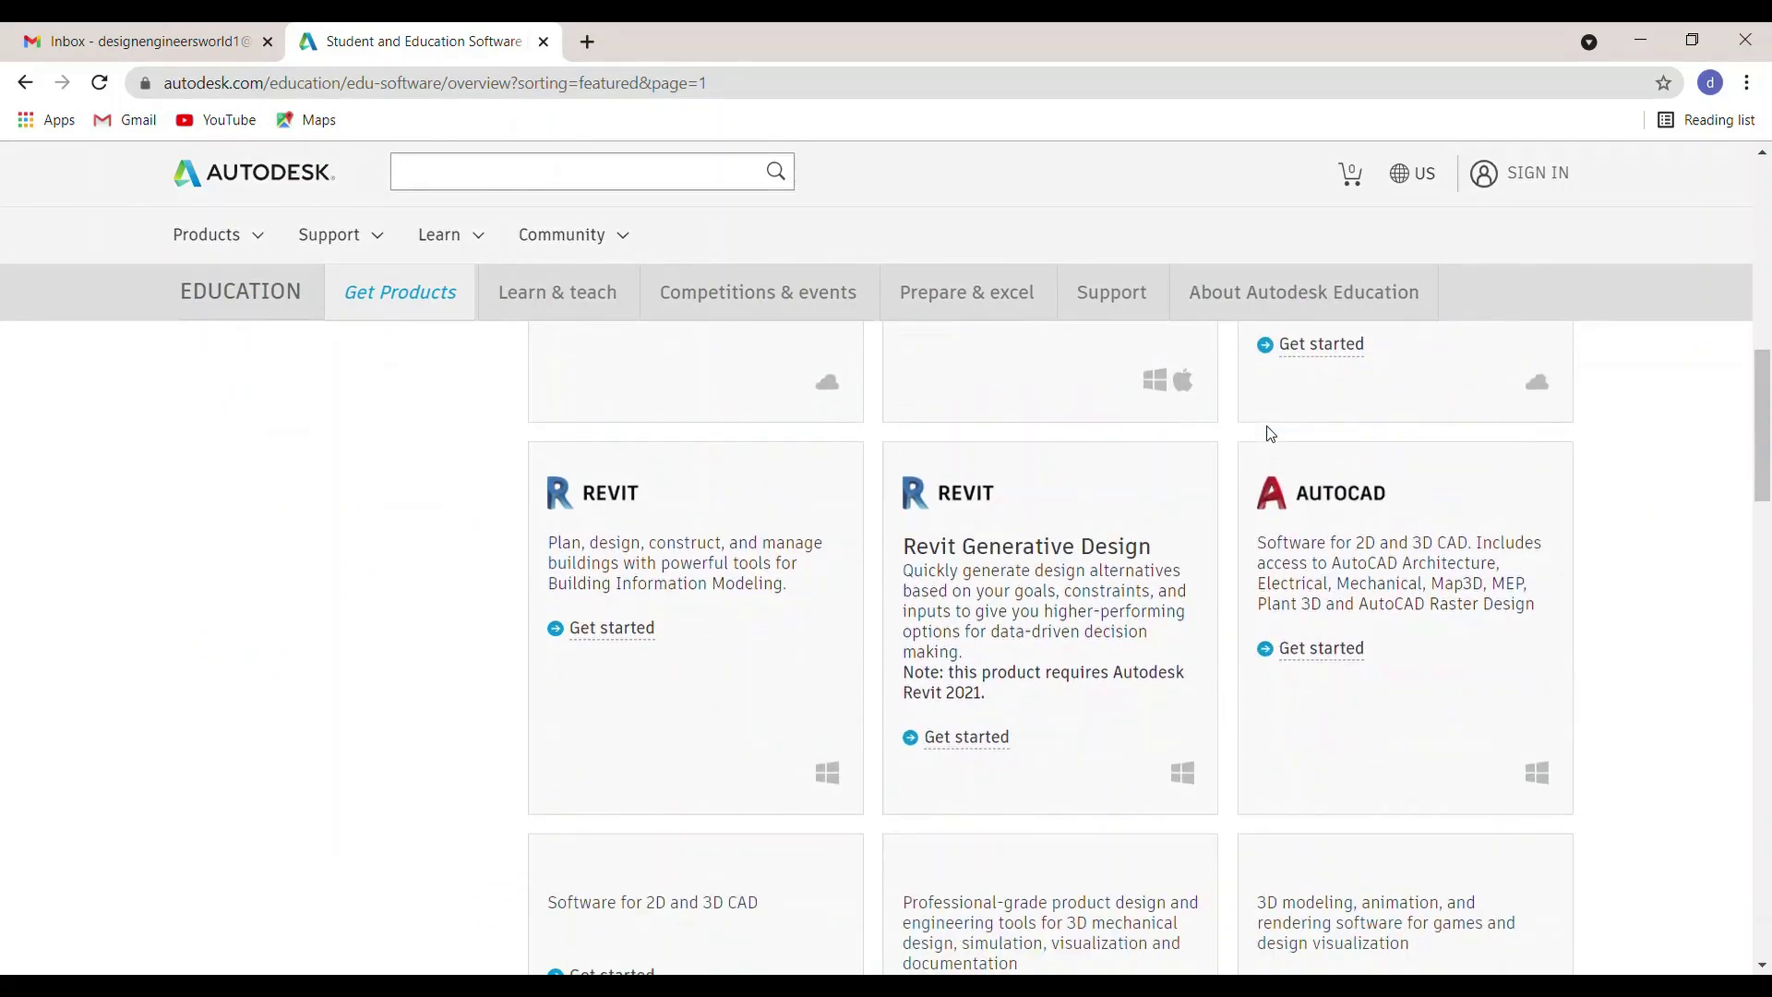
{"action": "scroll", "coordinate": [1270, 434], "scroll_direction": "down", "scroll_amount": 4}
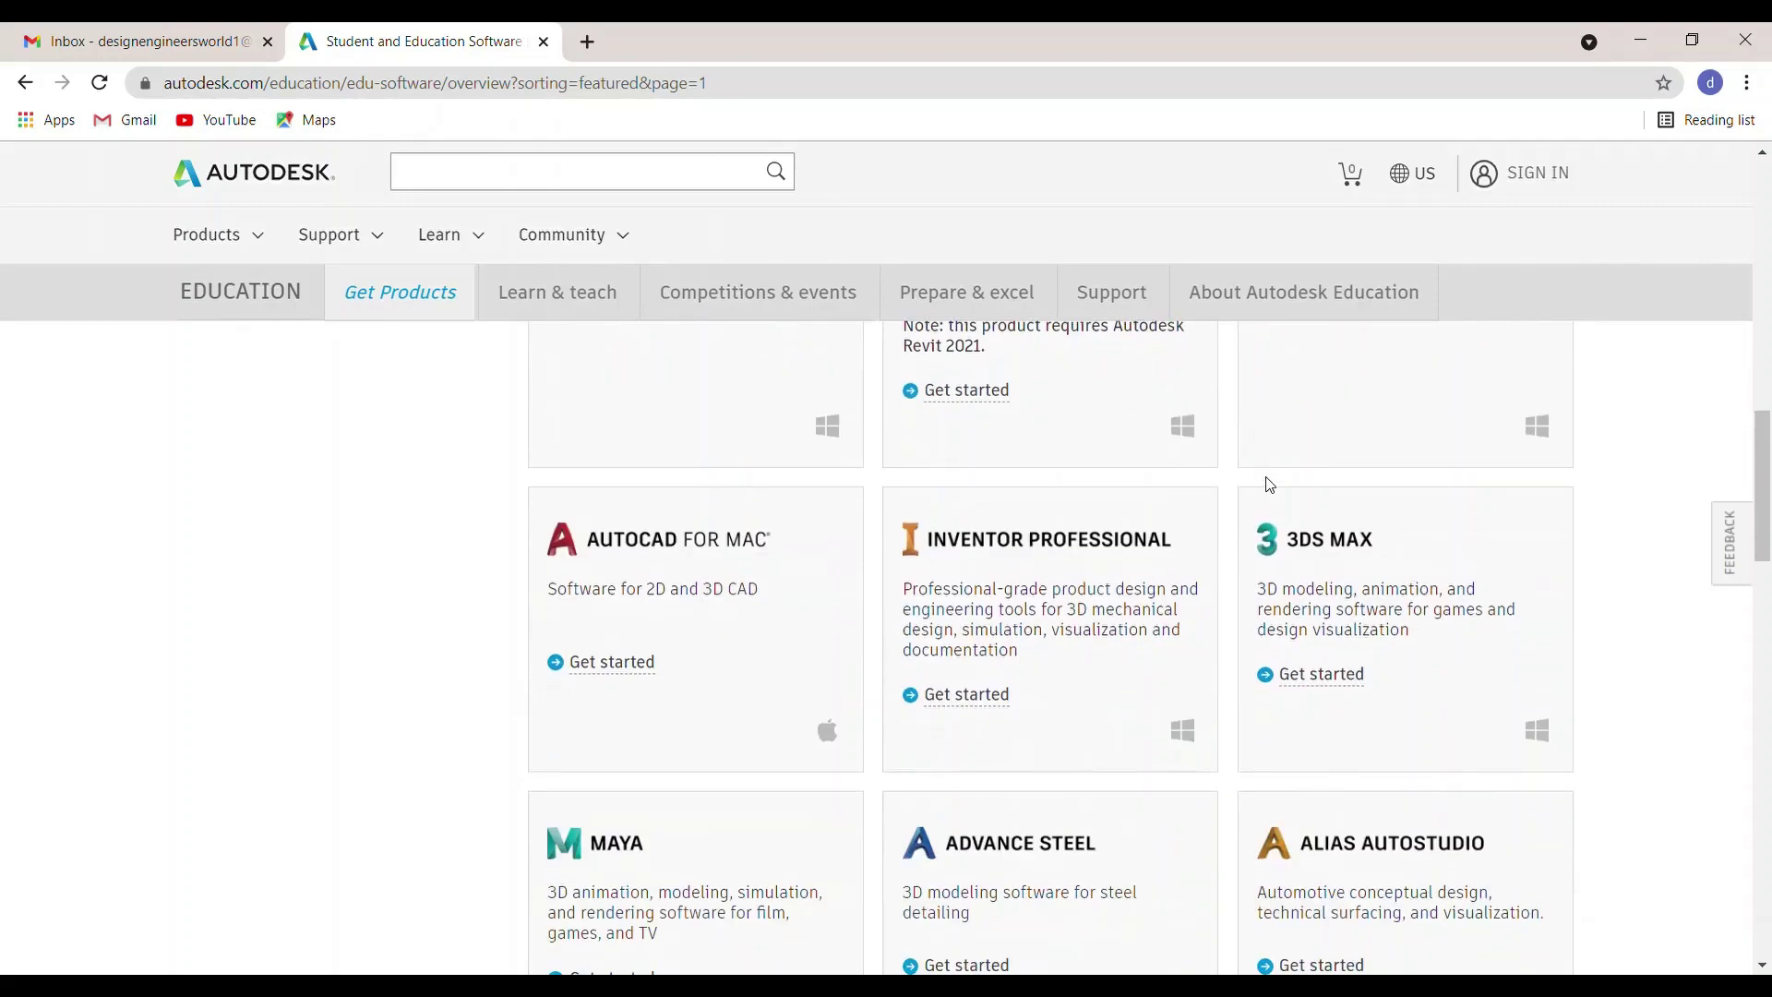
{"action": "scroll", "coordinate": [1452, 593], "scroll_direction": "up", "scroll_amount": 7}
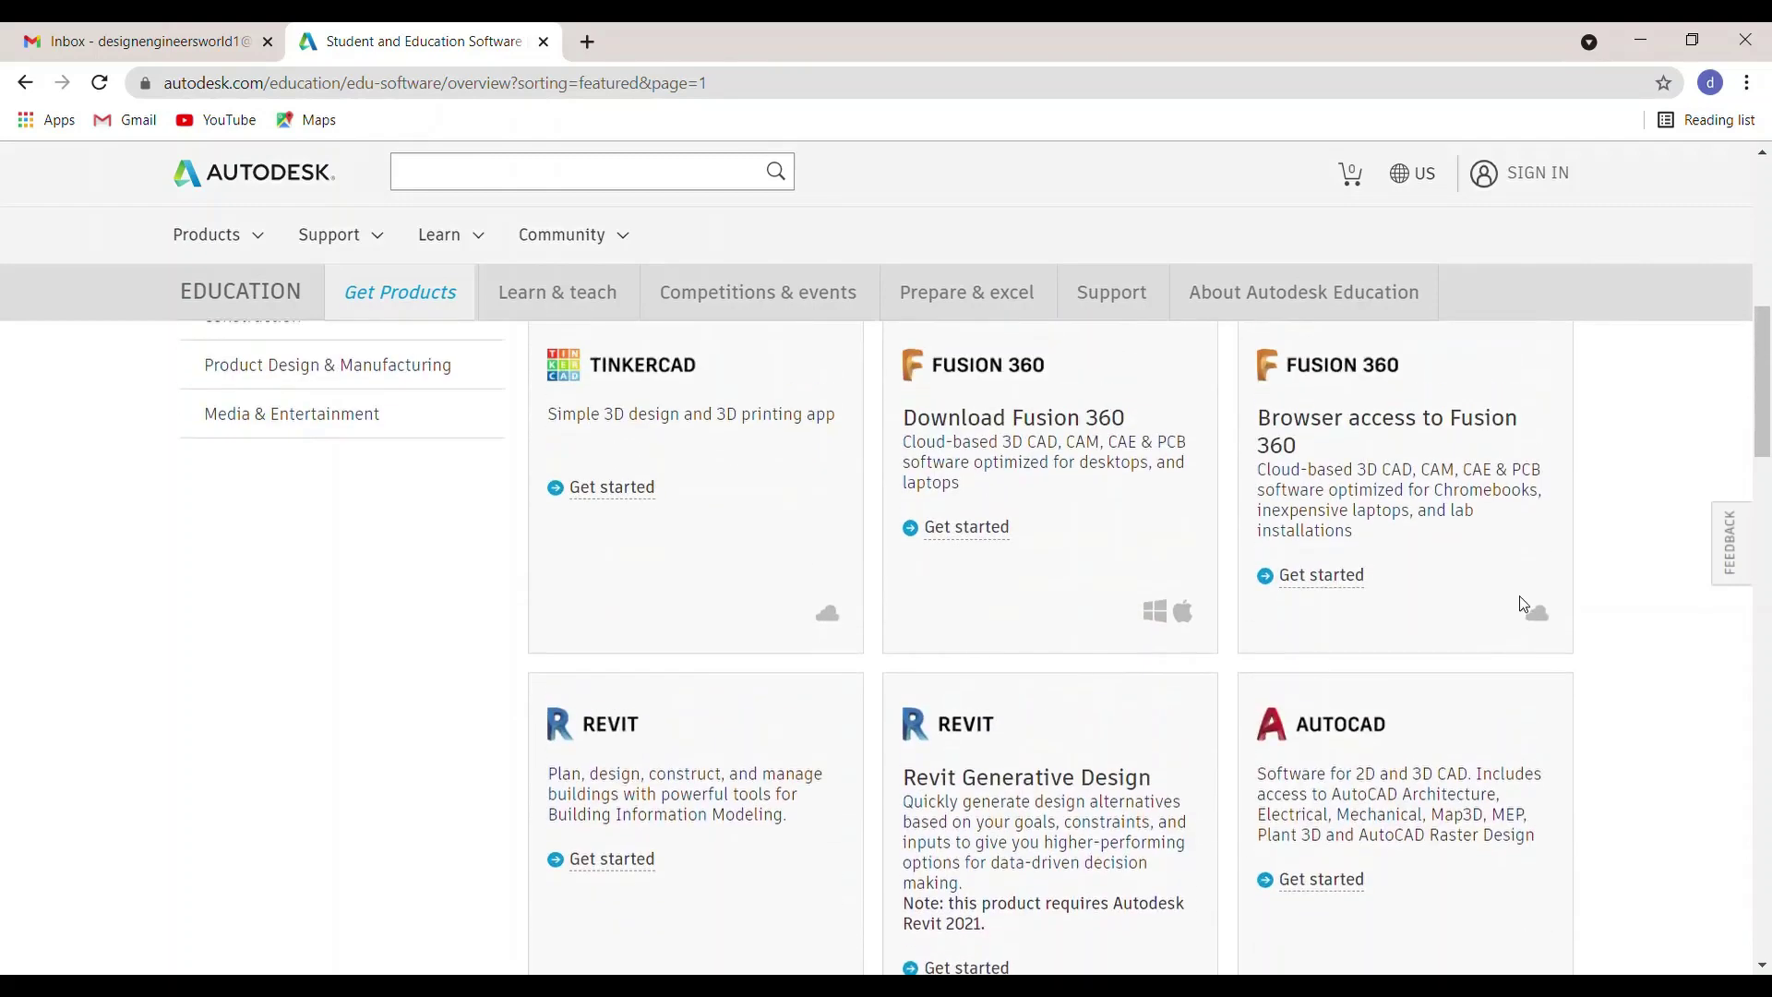
{"action": "scroll", "coordinate": [1524, 602], "scroll_direction": "up", "scroll_amount": 3}
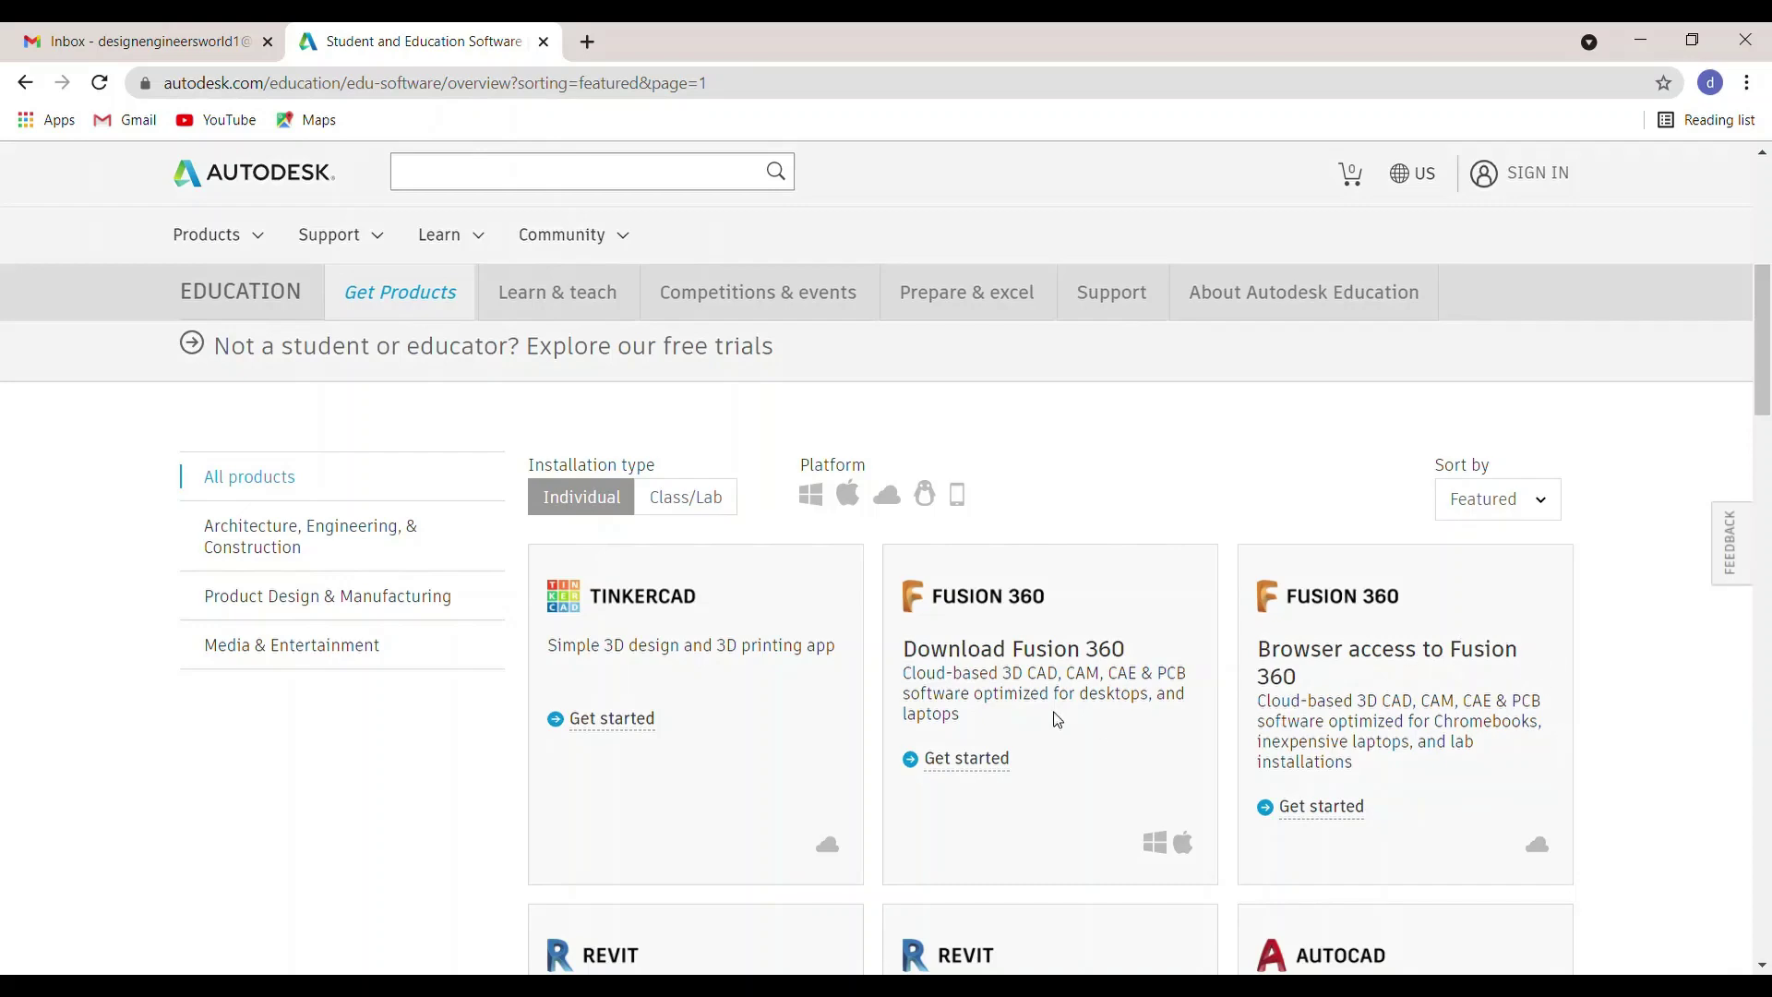
{"action": "scroll", "coordinate": [1057, 718], "scroll_direction": "up", "scroll_amount": 4}
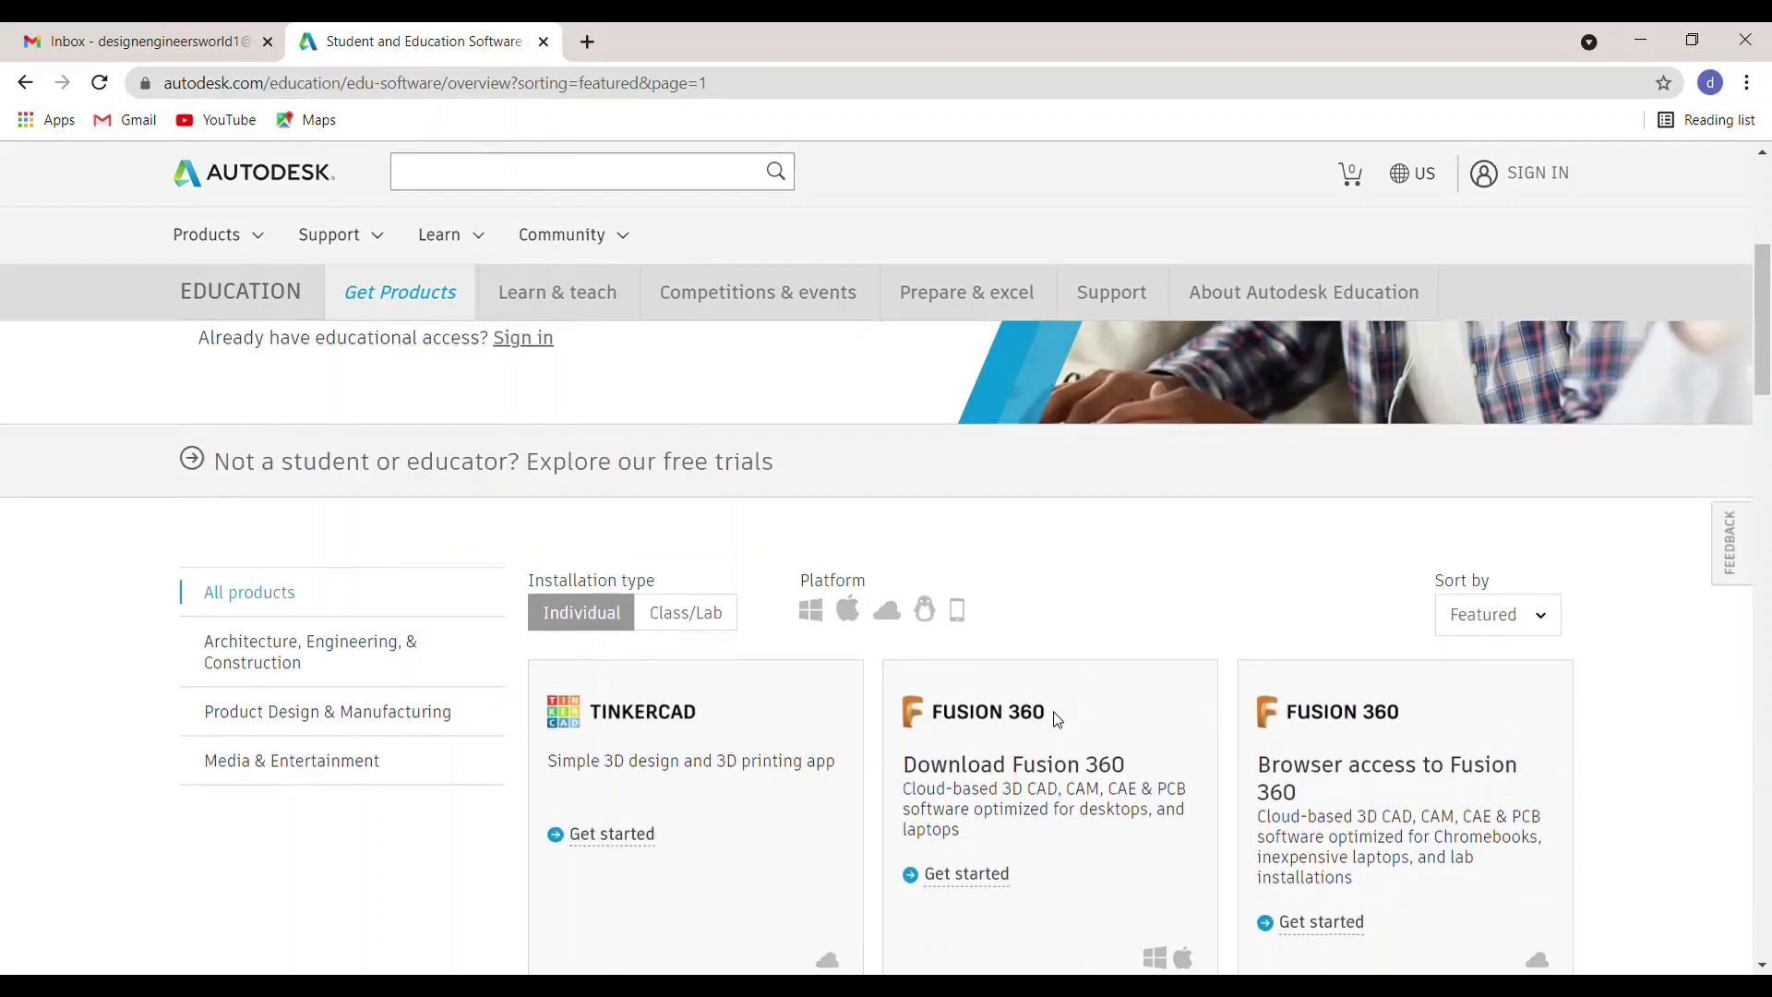
{"action": "left_click", "coordinate": [535, 572]}
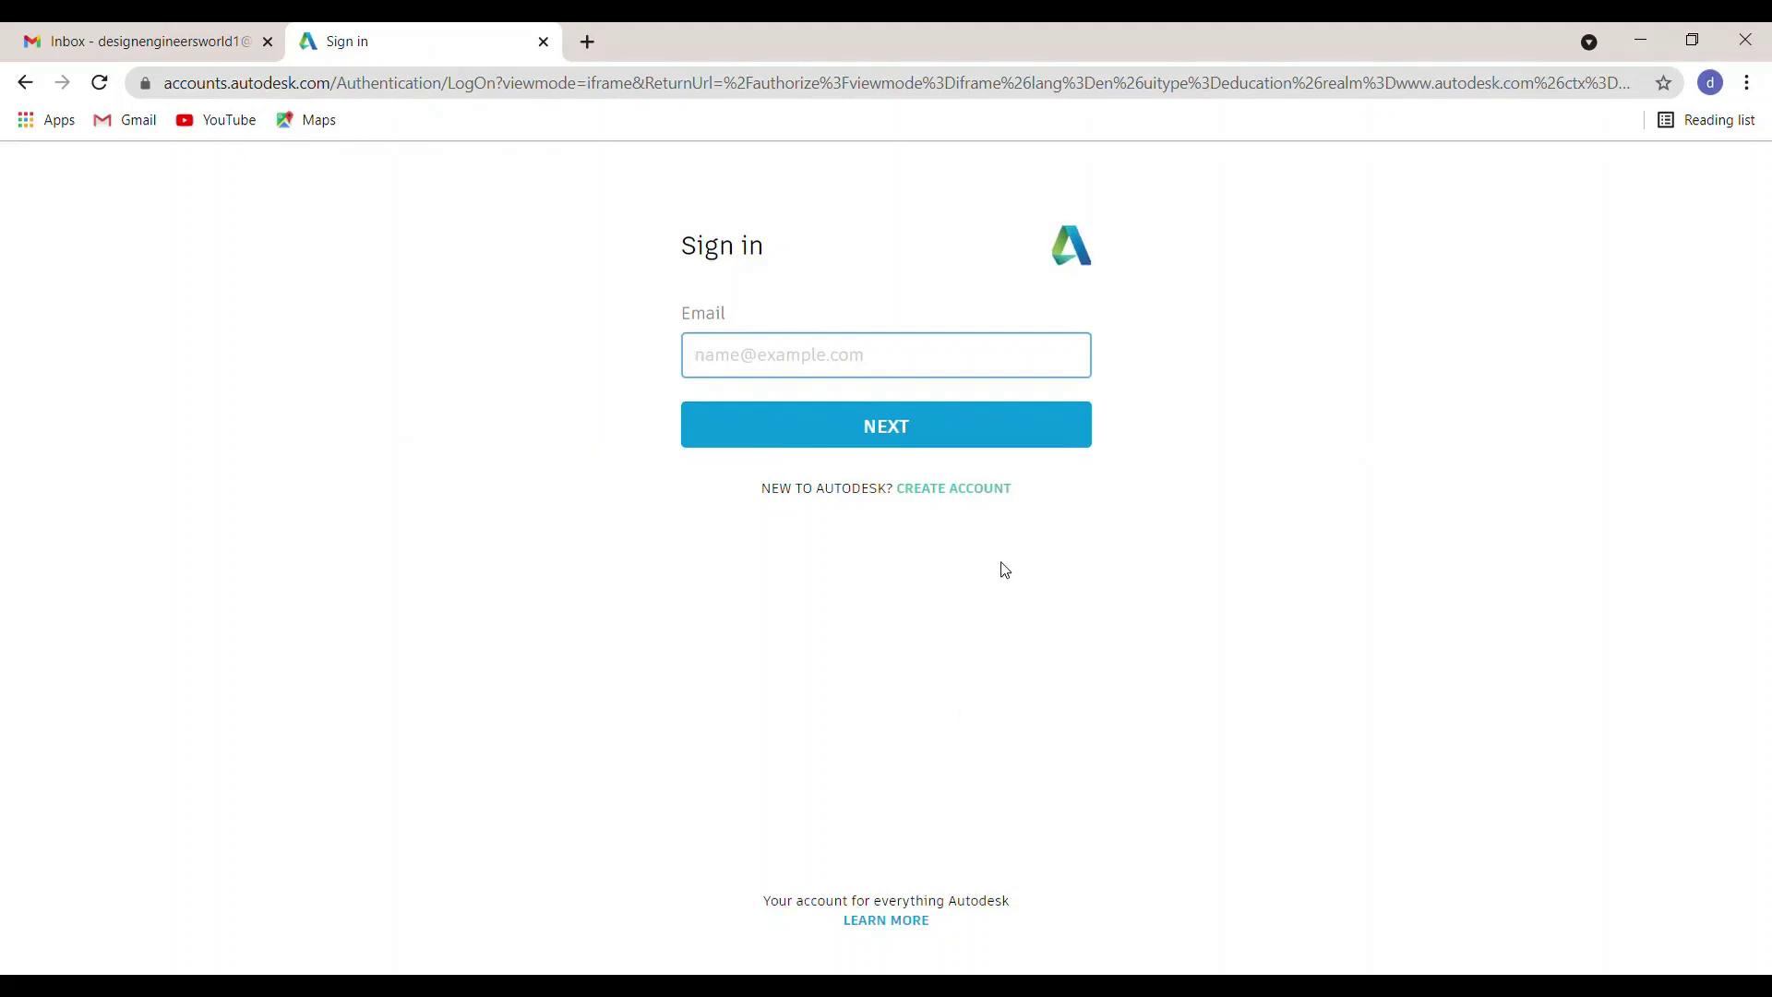
- Start a new account as a Student in India at a University/Post-Secondary institution
{"action": "left_click", "coordinate": [981, 487]}
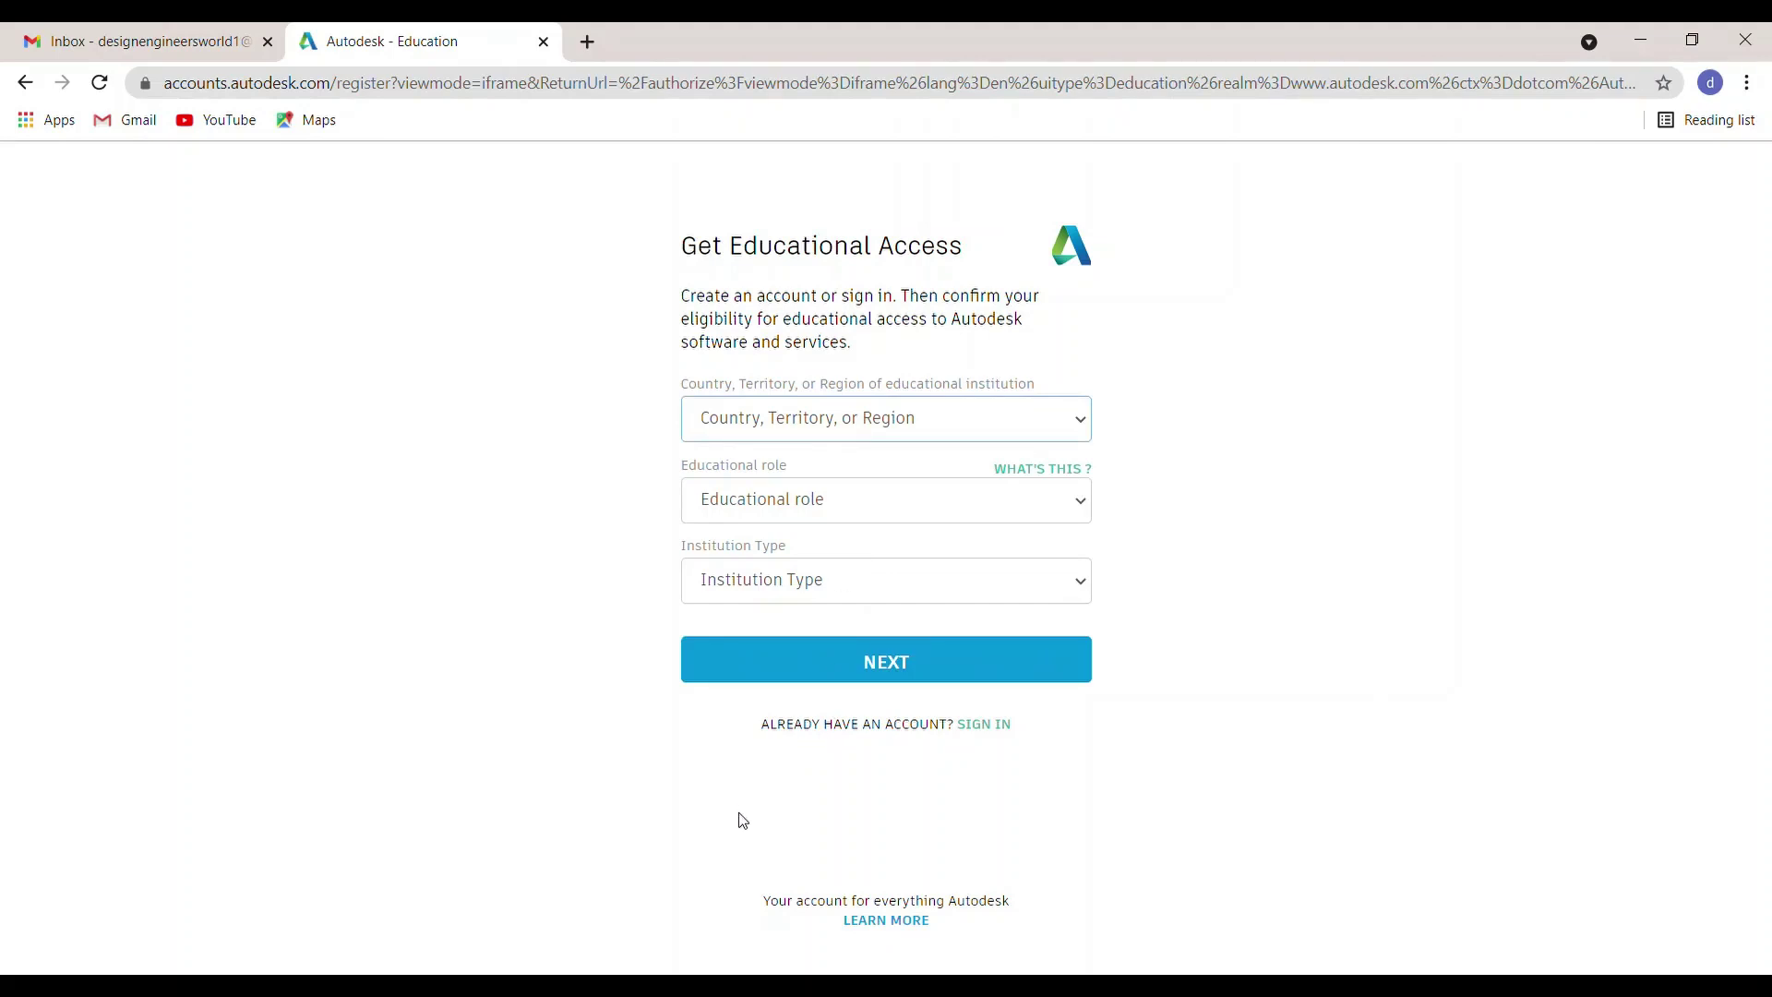
{"action": "left_click", "coordinate": [803, 476]}
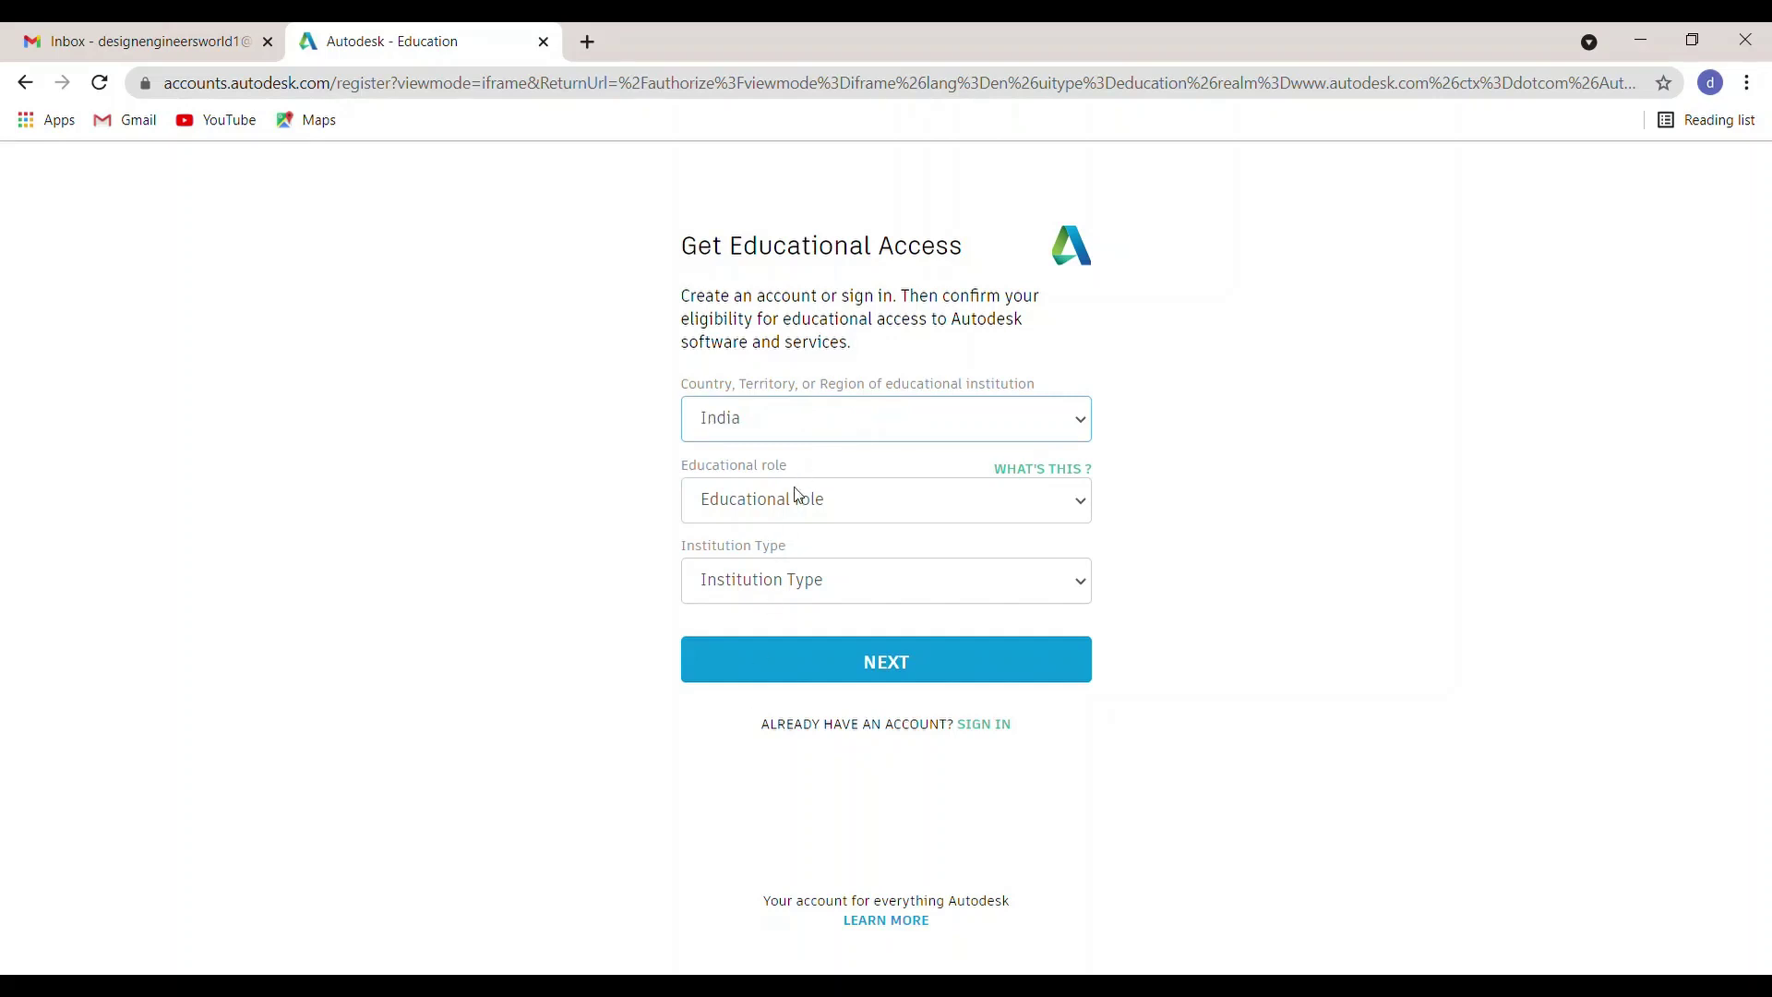
{"action": "left_click", "coordinate": [808, 515]}
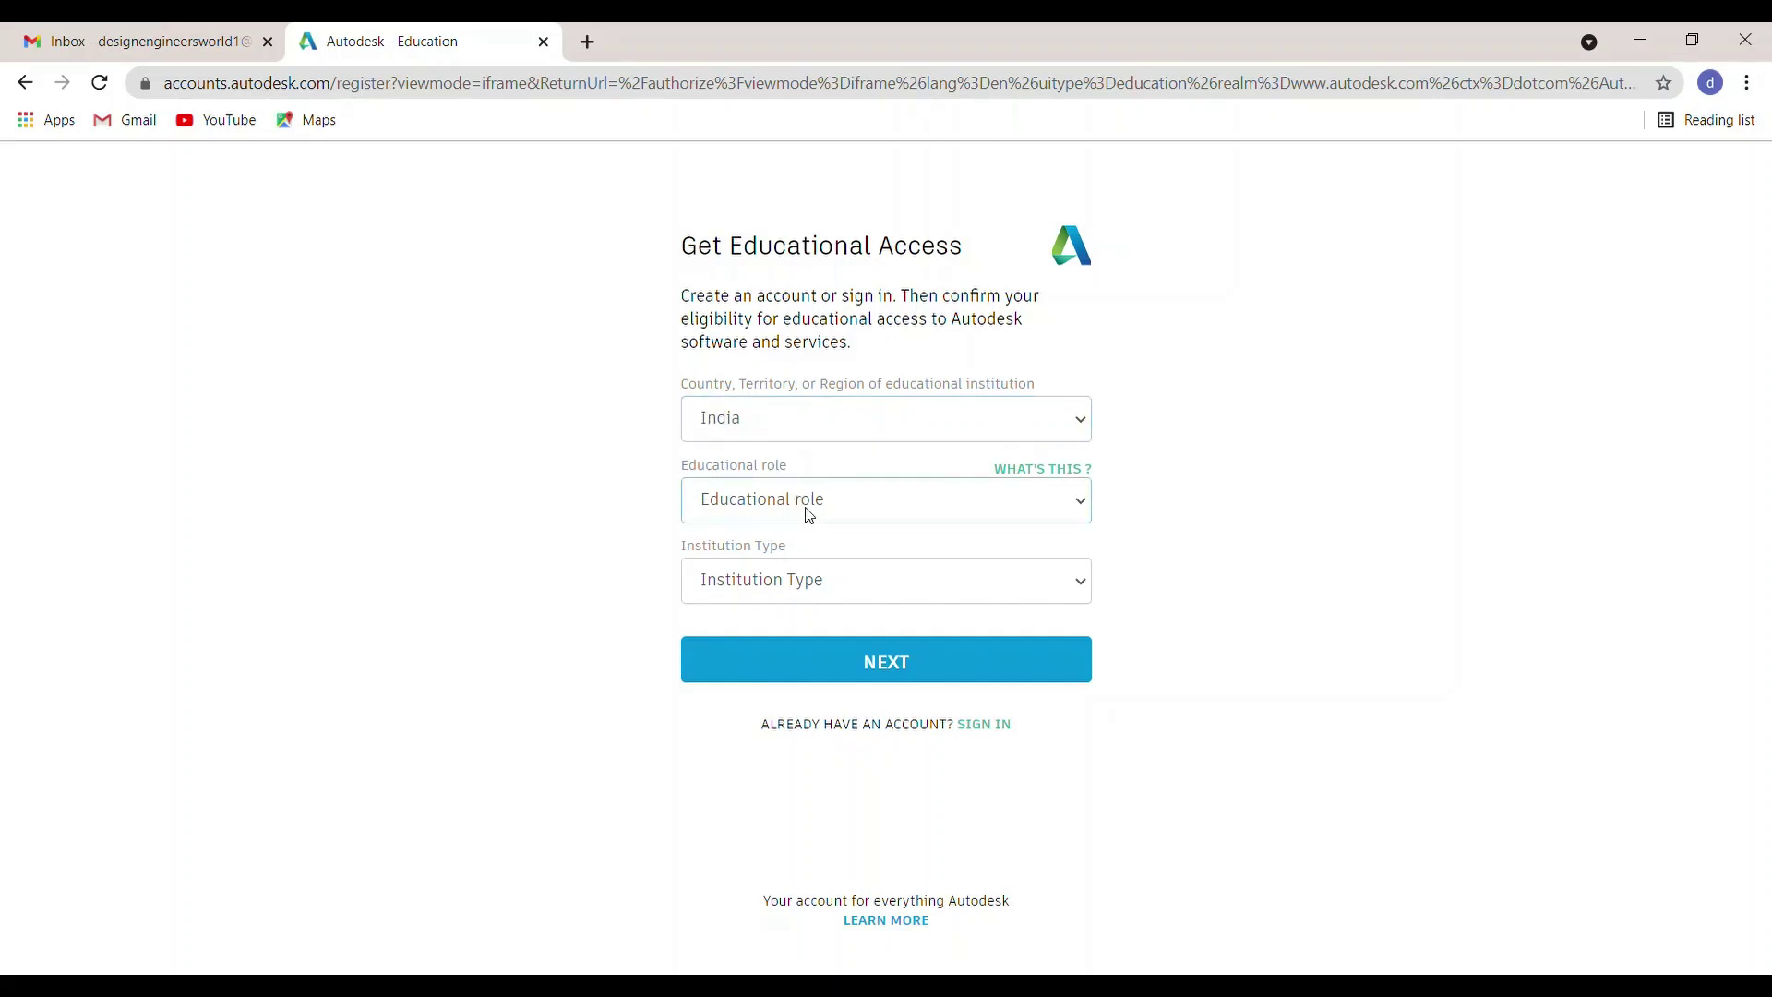
{"action": "left_click", "coordinate": [814, 574]}
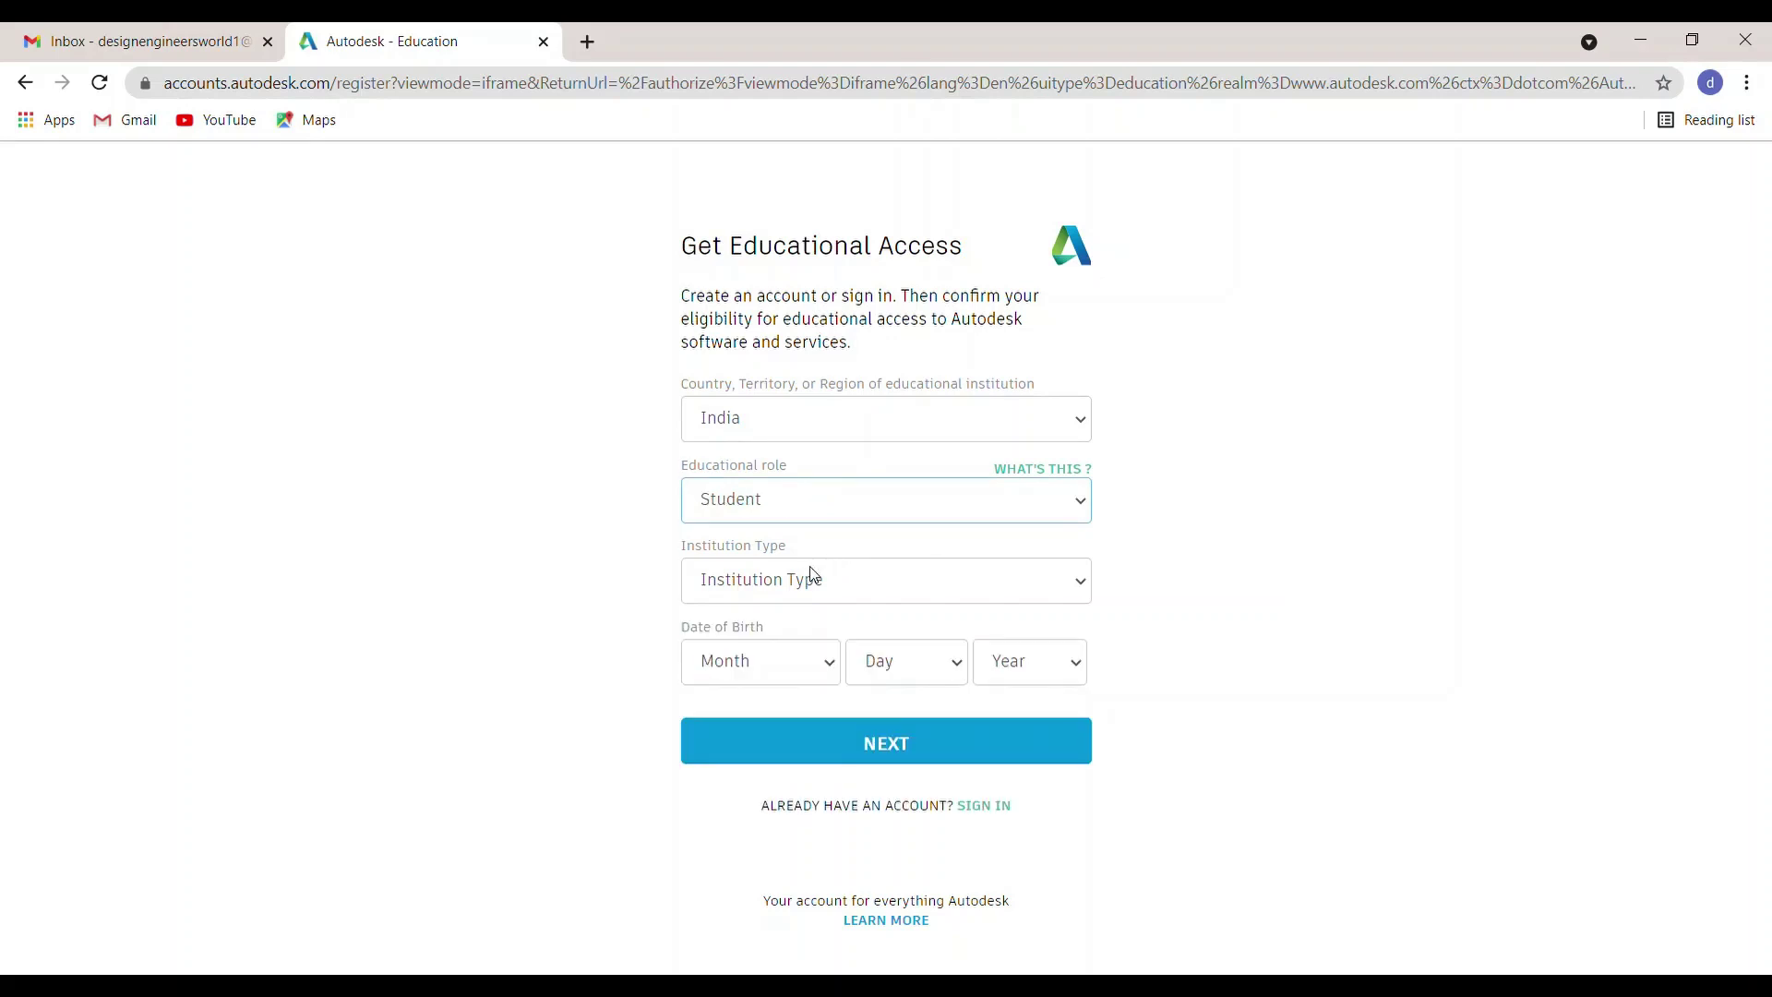
{"action": "left_click", "coordinate": [810, 587]}
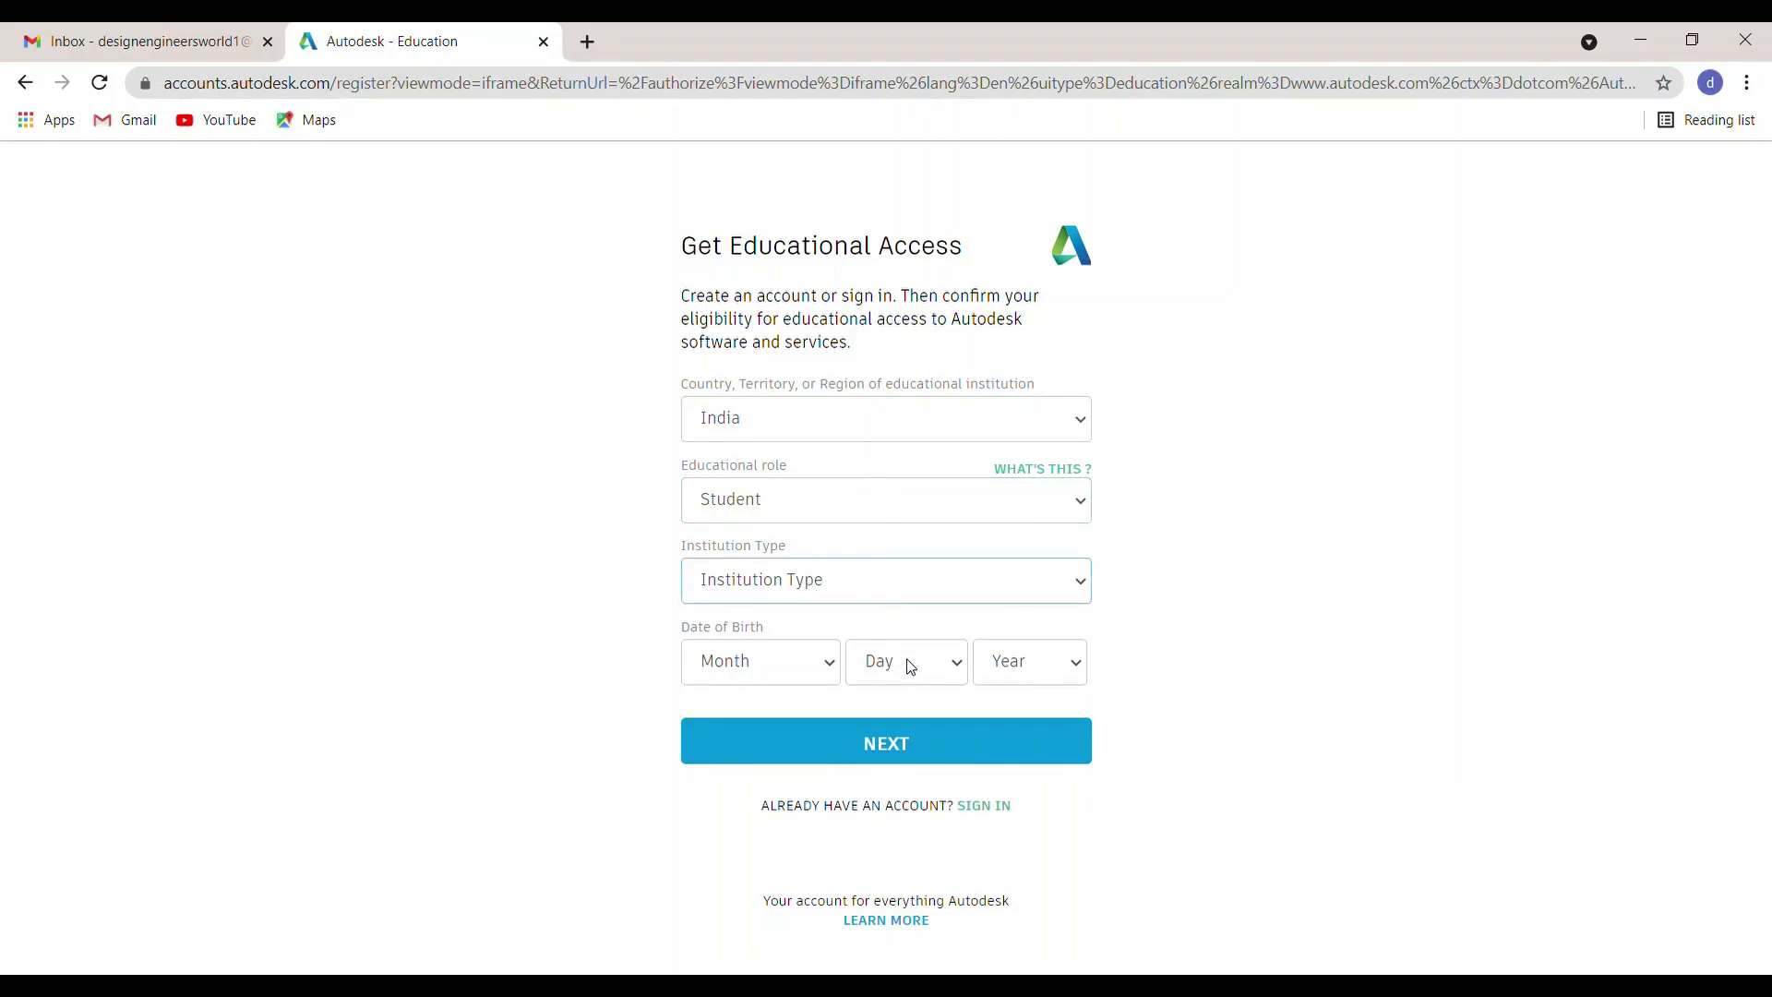
{"action": "key", "text": "u"}
{"action": "left_click", "coordinate": [819, 662]}
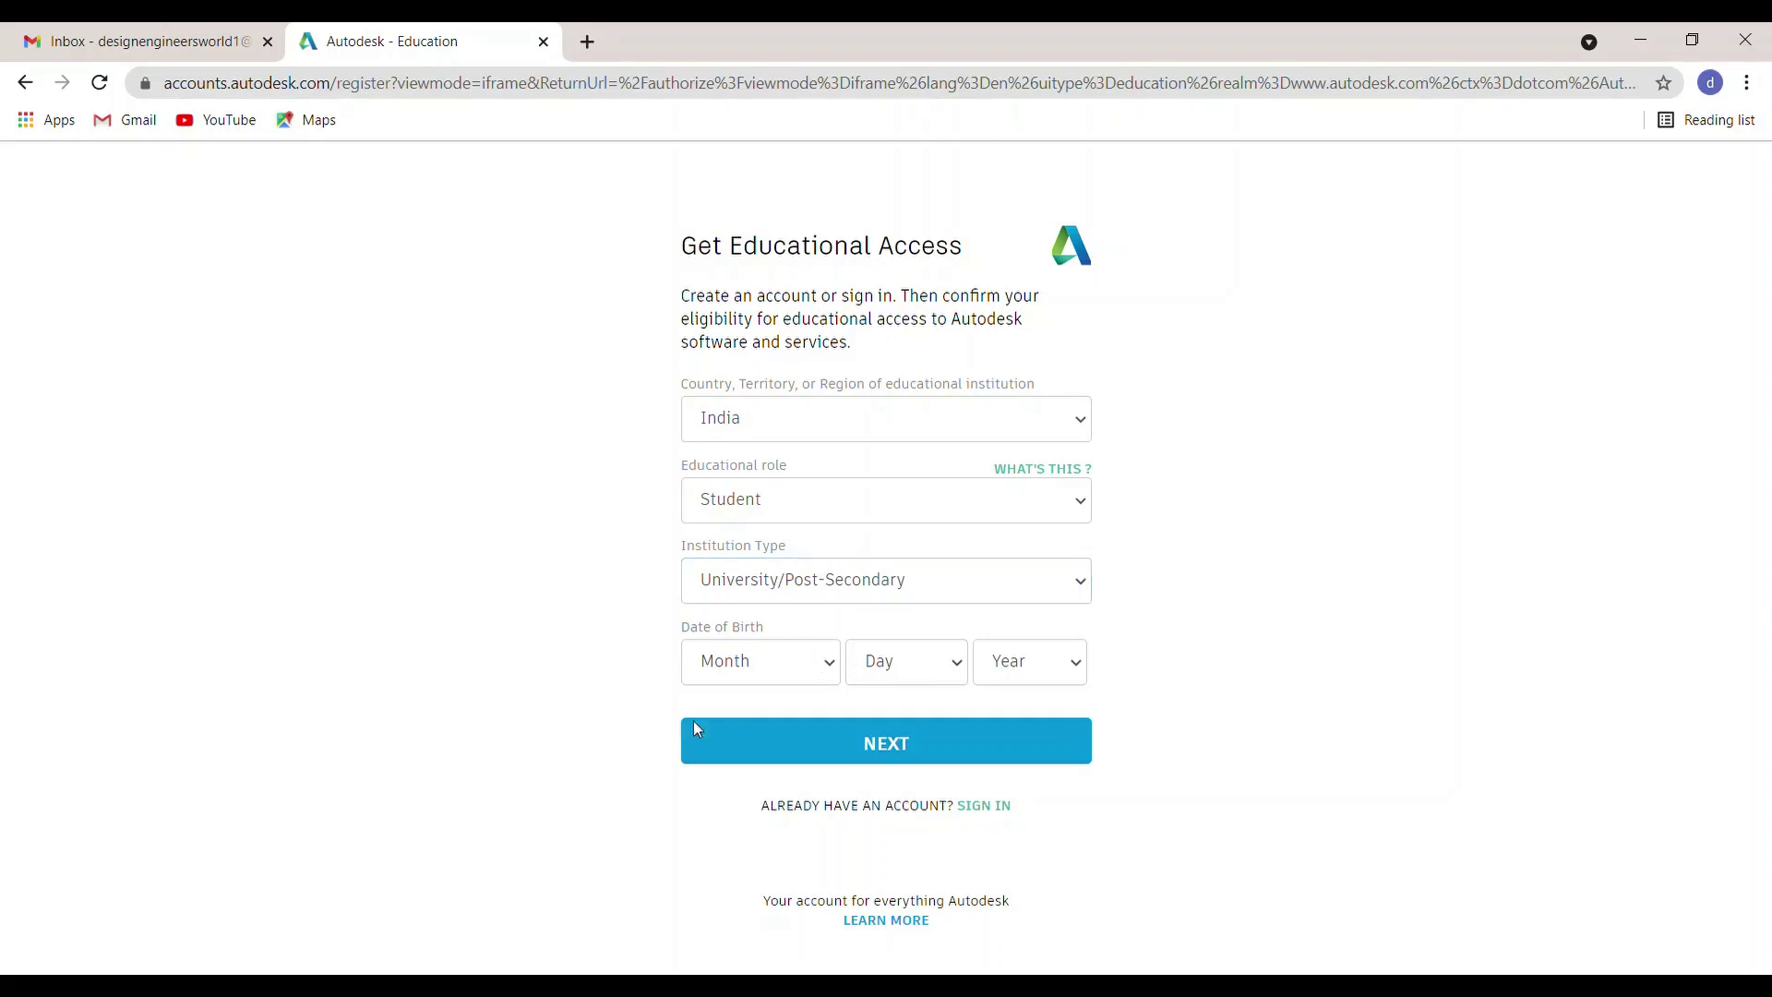
{"action": "left_click", "coordinate": [764, 443]}
{"action": "key", "text": "7"}
{"action": "key", "text": "Tab"}
{"action": "type", "text": "1996"}
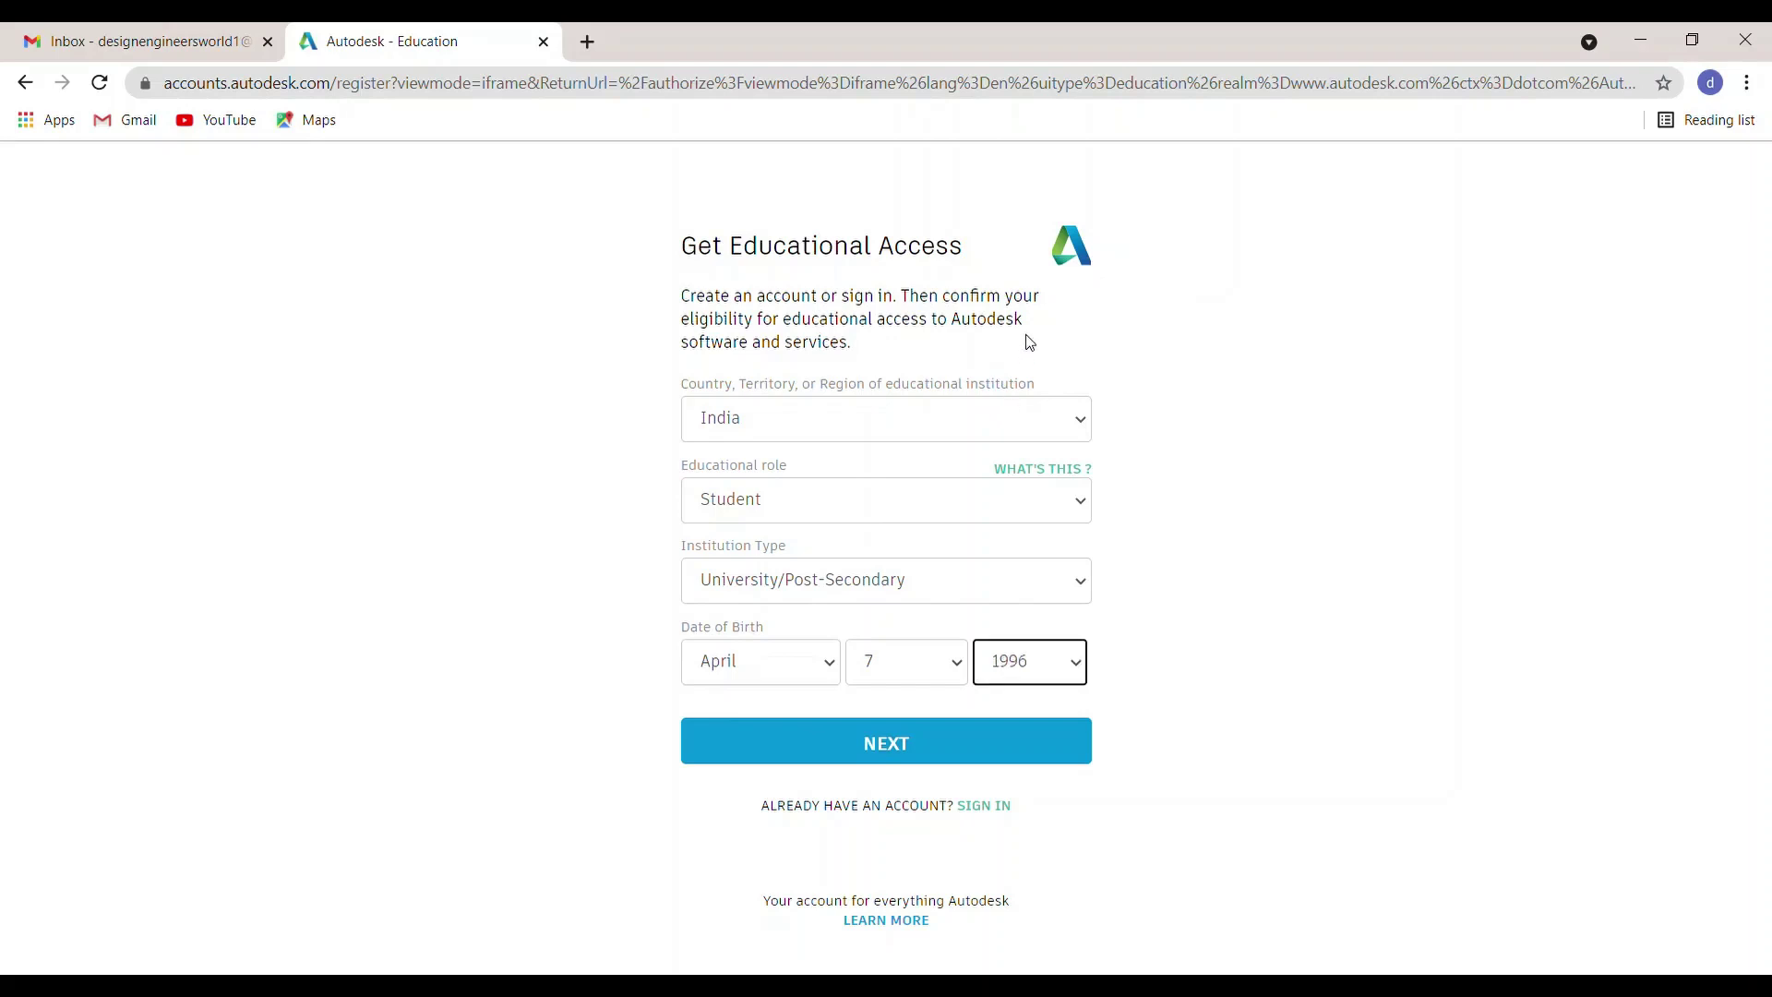
{"action": "left_click", "coordinate": [965, 730]}
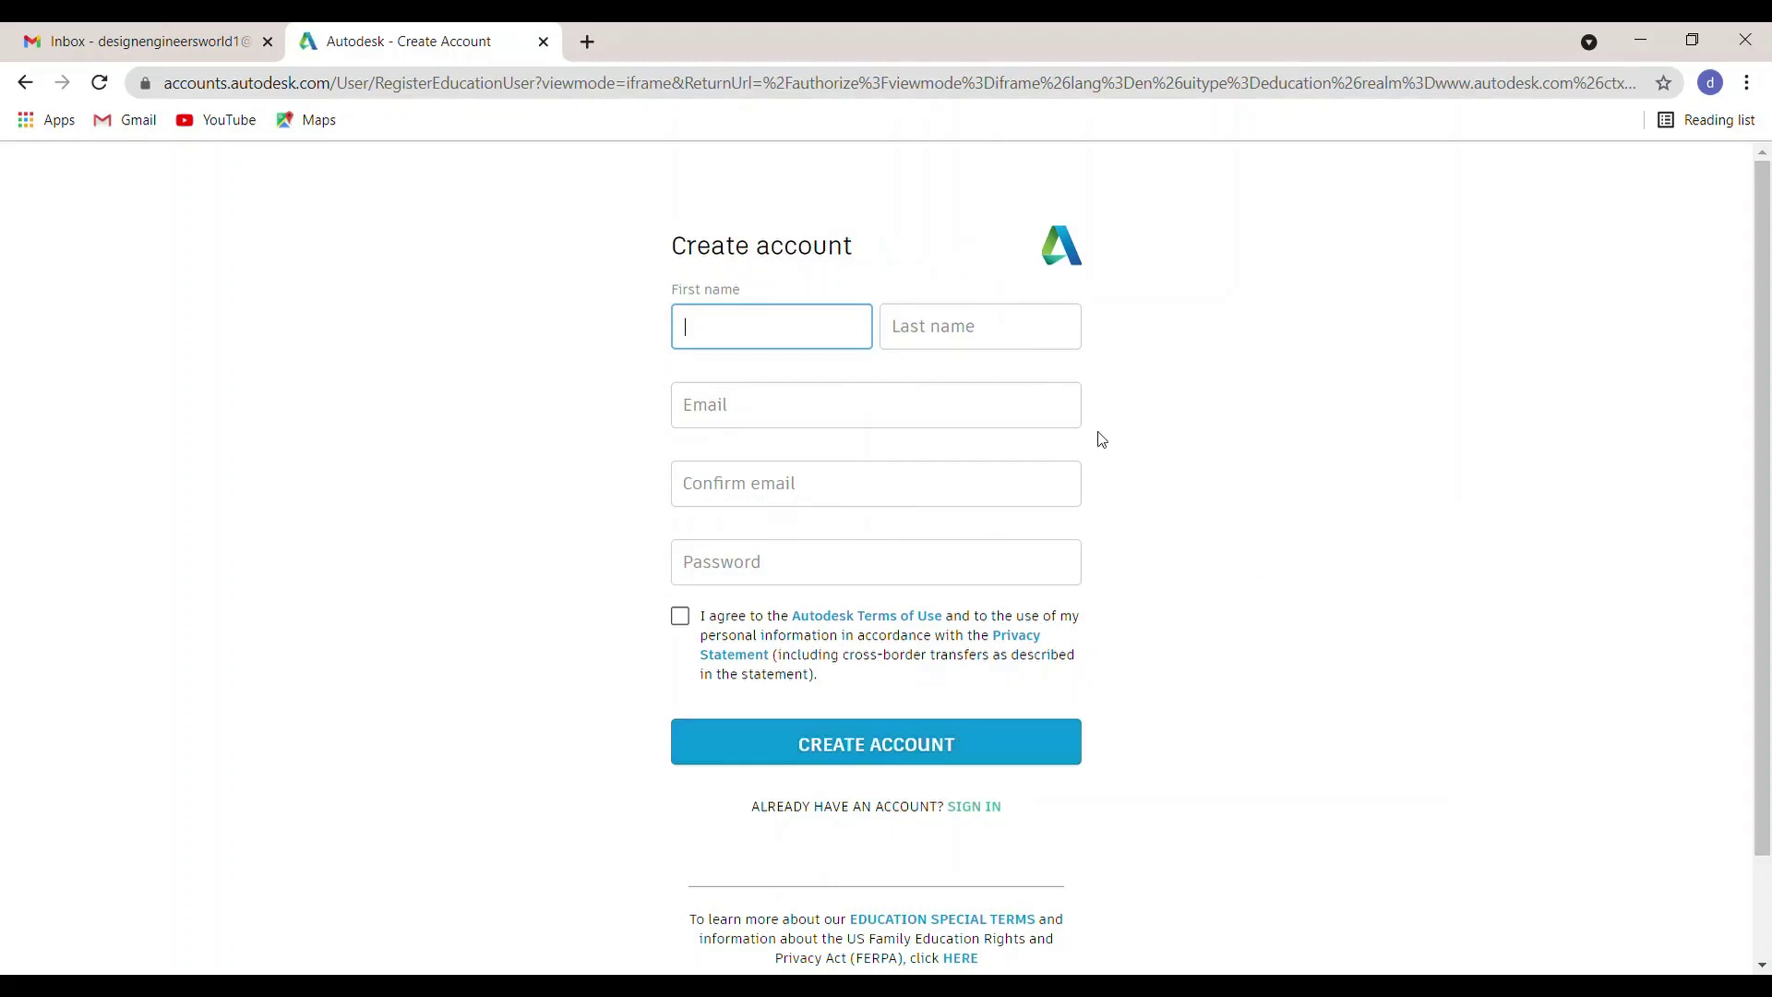
- Fill in the first name and last name fields
{"action": "left_click", "coordinate": [911, 331]}
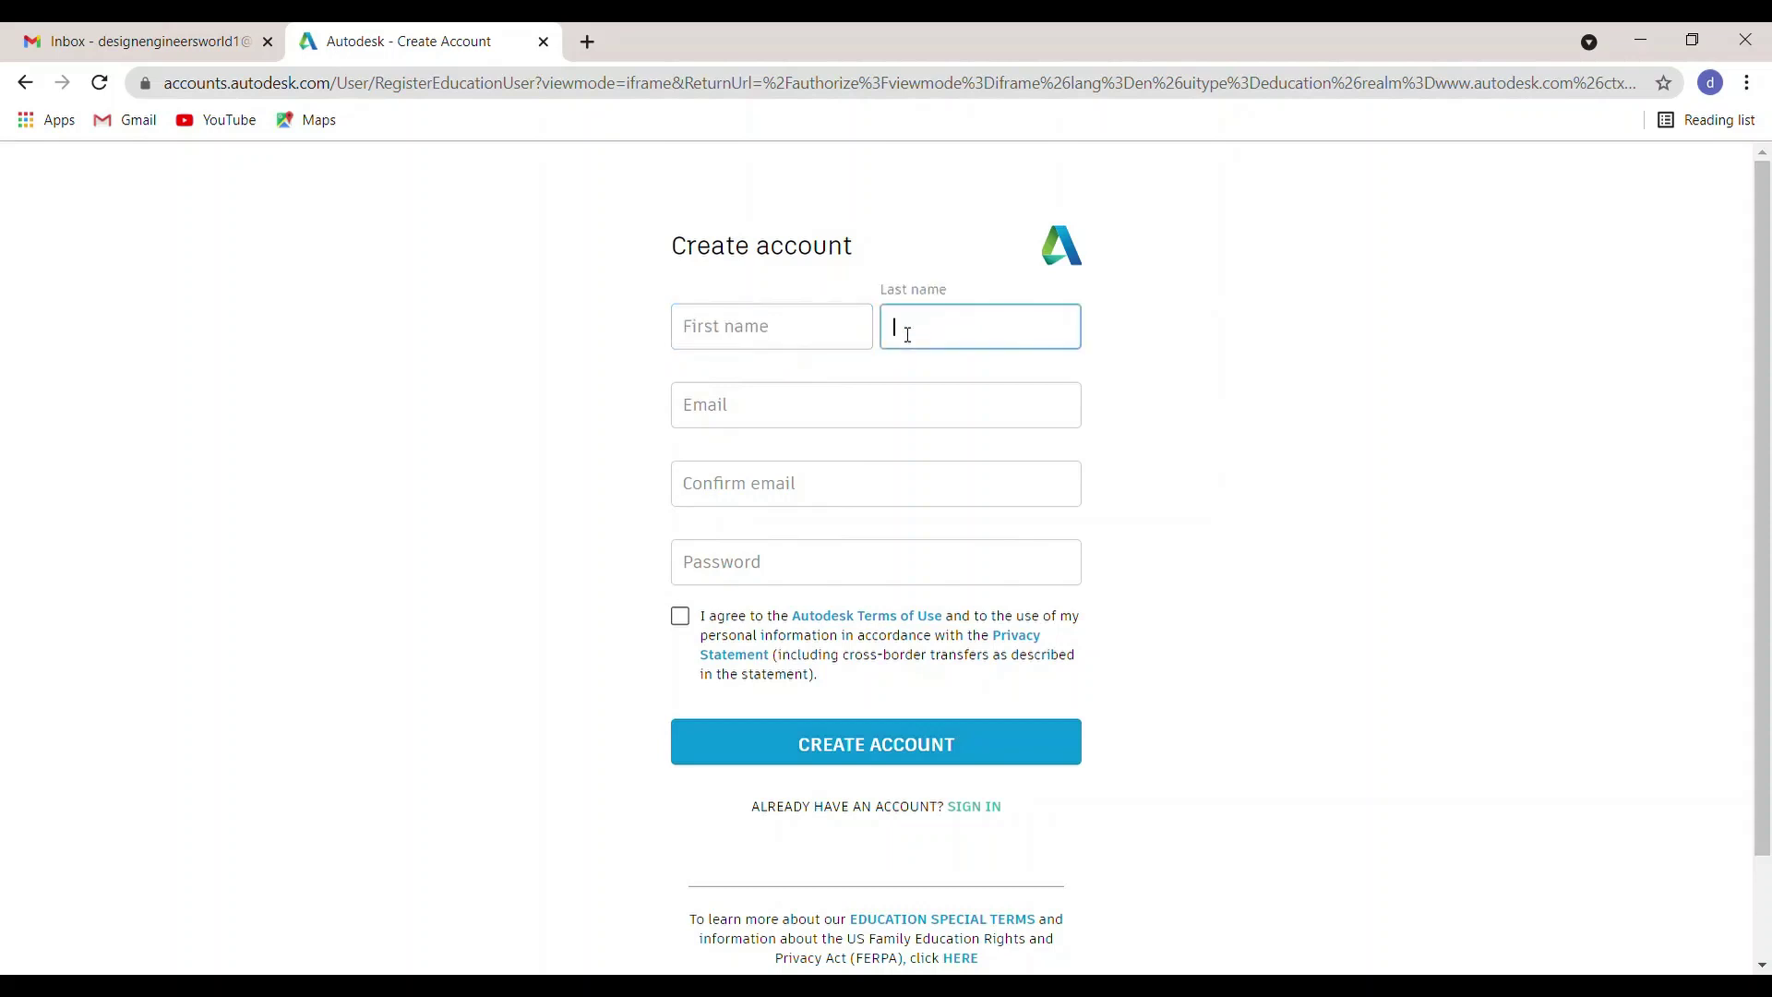
{"action": "left_click", "coordinate": [796, 340]}
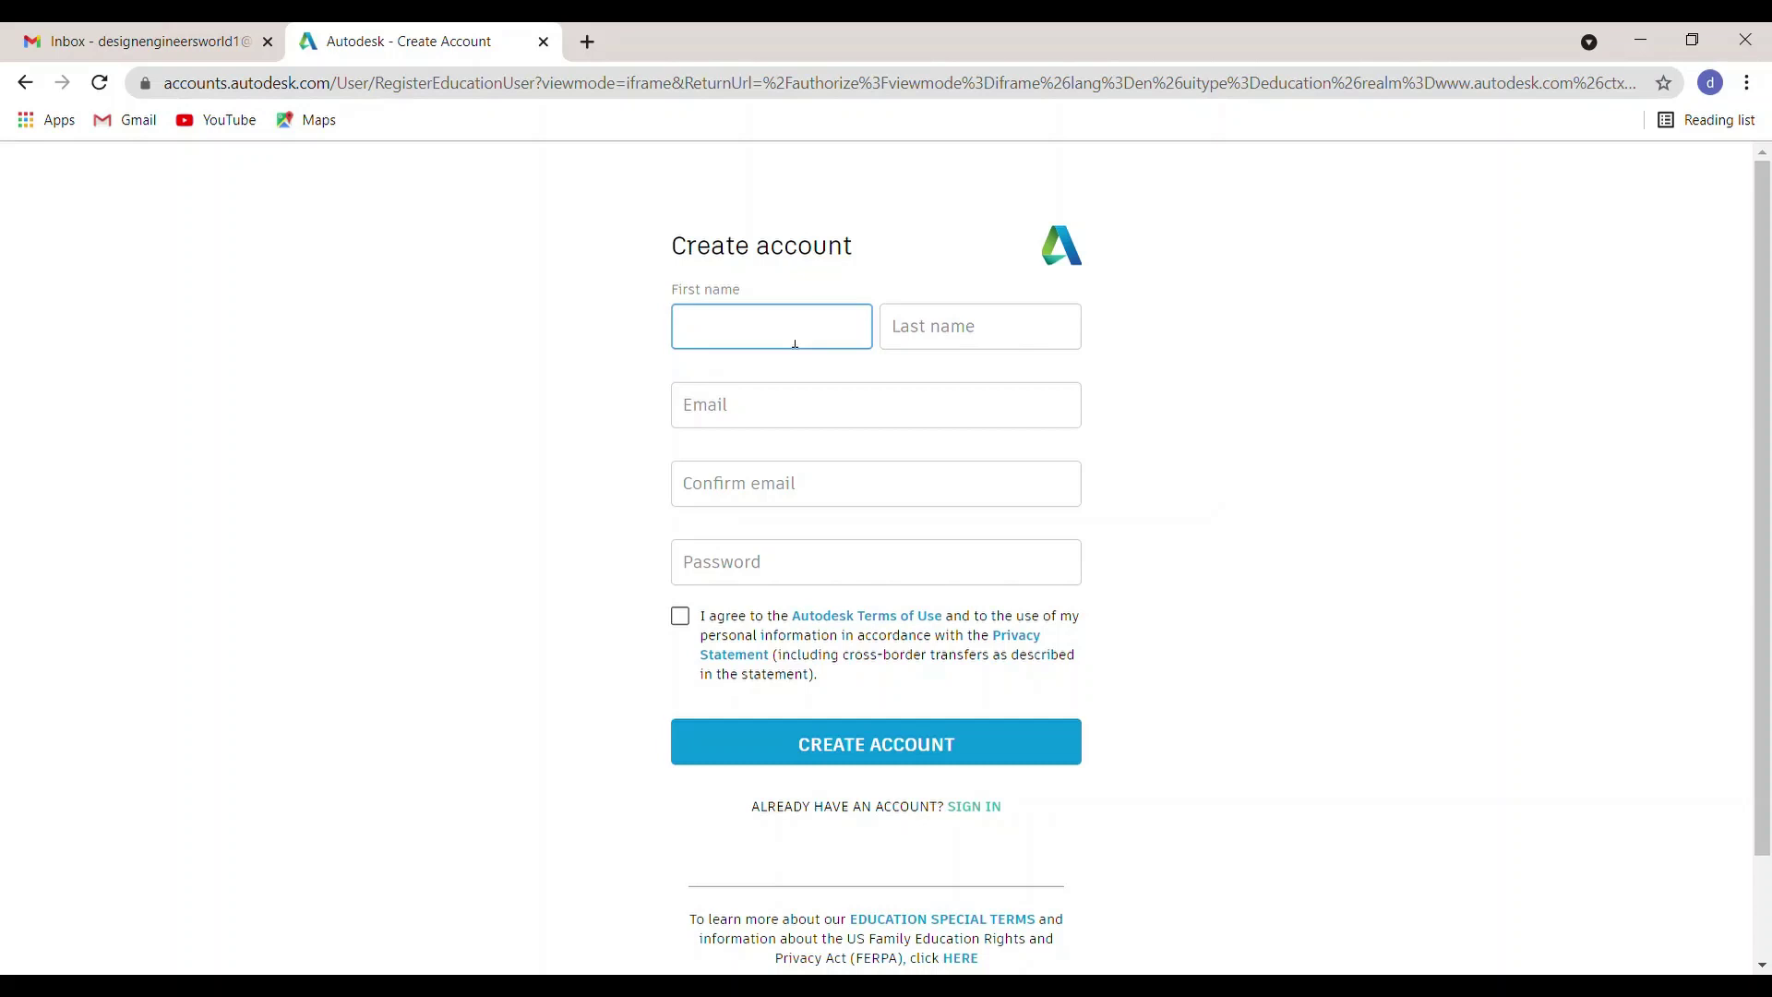
{"action": "type", "text": "design"}
{"action": "left_click", "coordinate": [934, 339]}
{"action": "type", "text": "enf"}
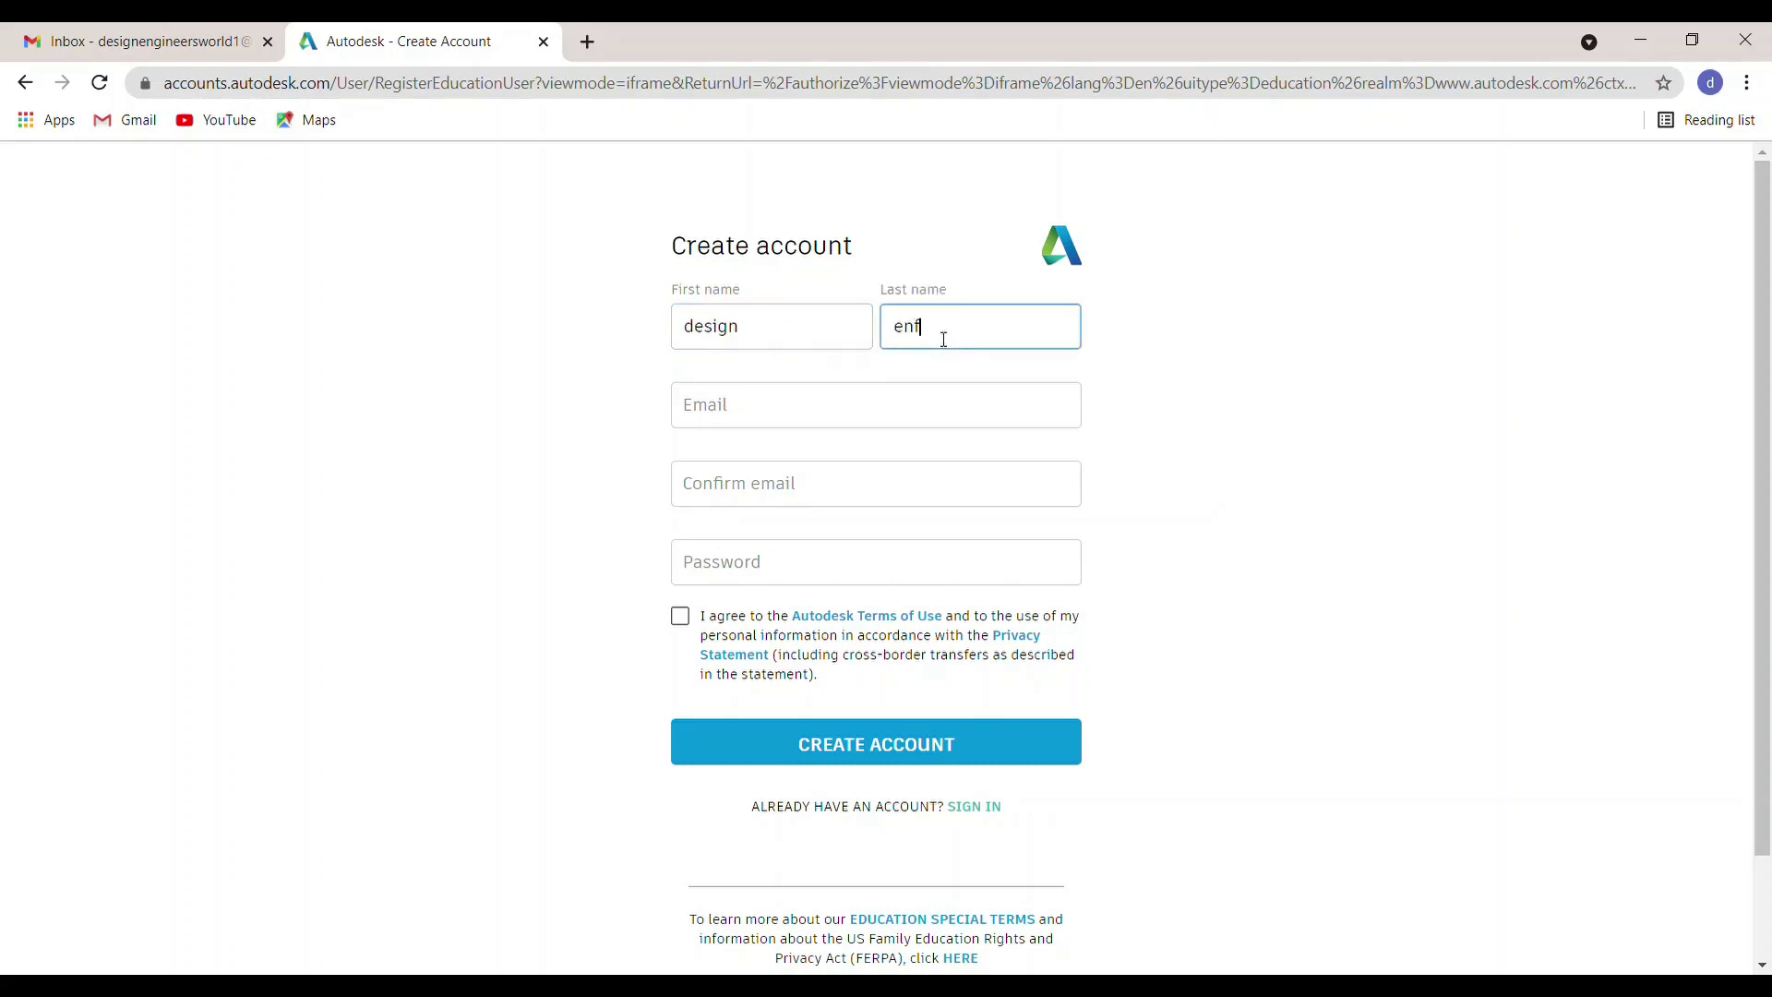
{"action": "key", "text": "BackSpace"}
{"action": "type", "text": "gineer"}
- Enter the Gmail address and paste it into Confirm email
{"action": "left_click", "coordinate": [921, 411]}
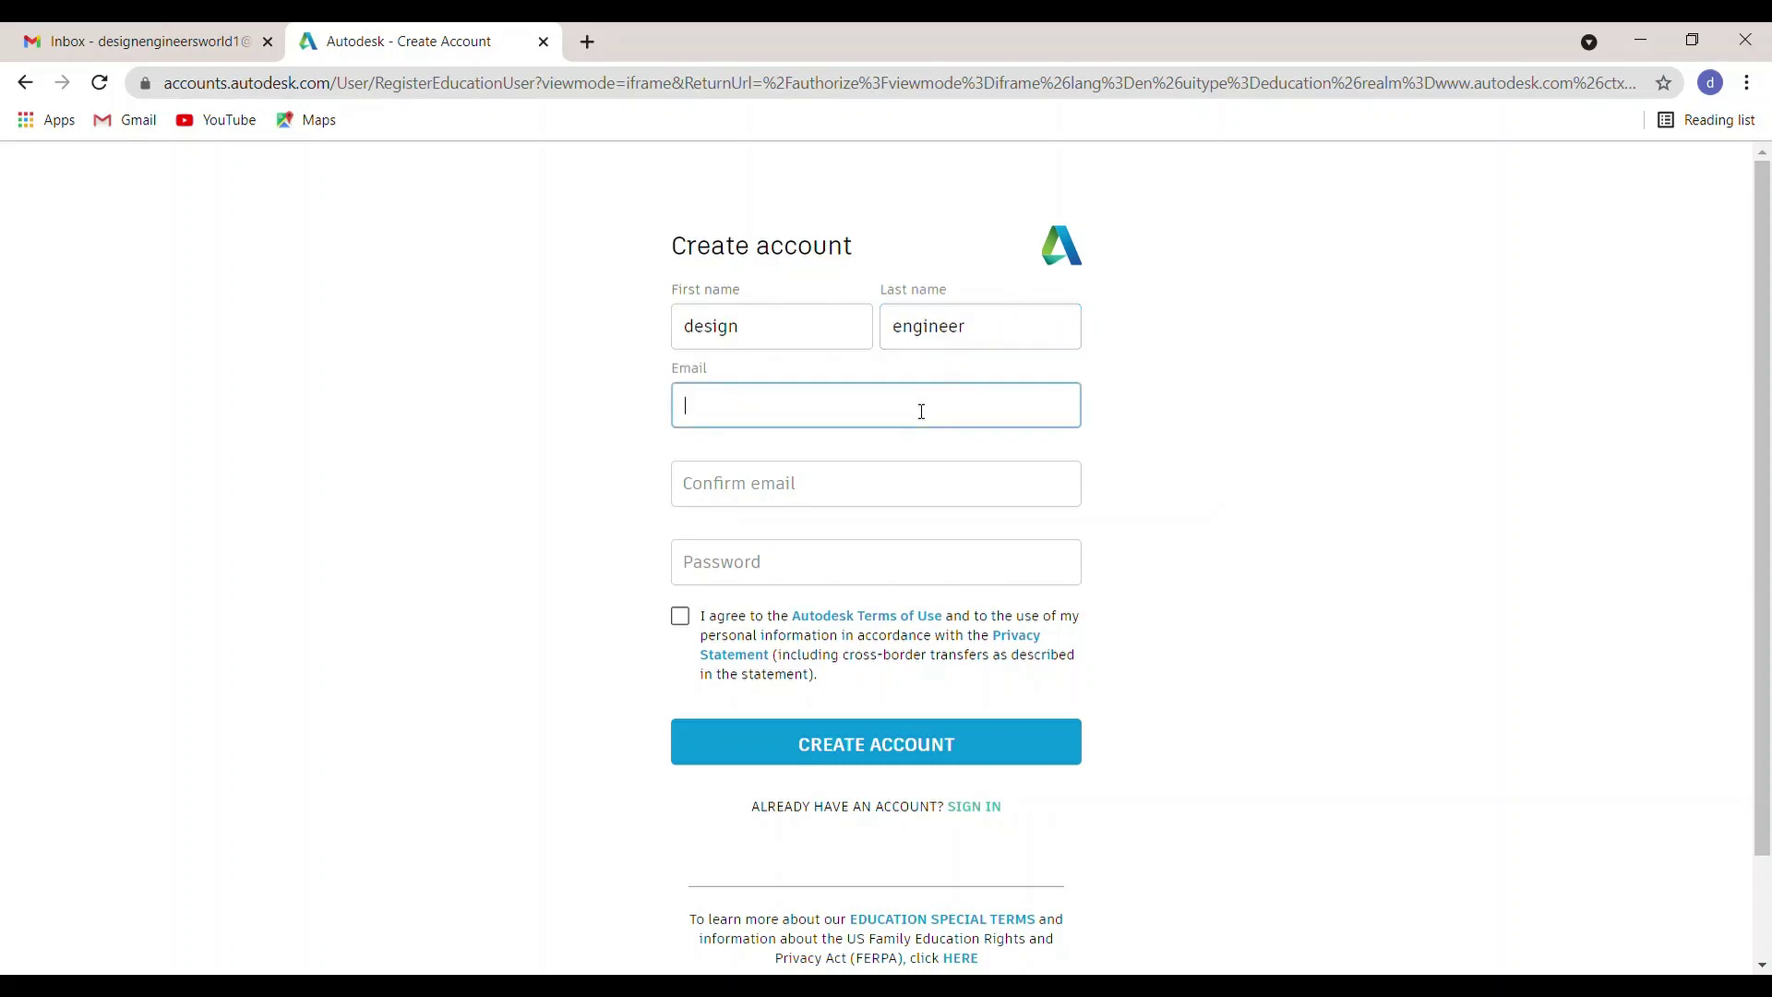
{"action": "triple_click", "coordinate": [898, 417]}
{"action": "key", "text": "ctrl+c"}
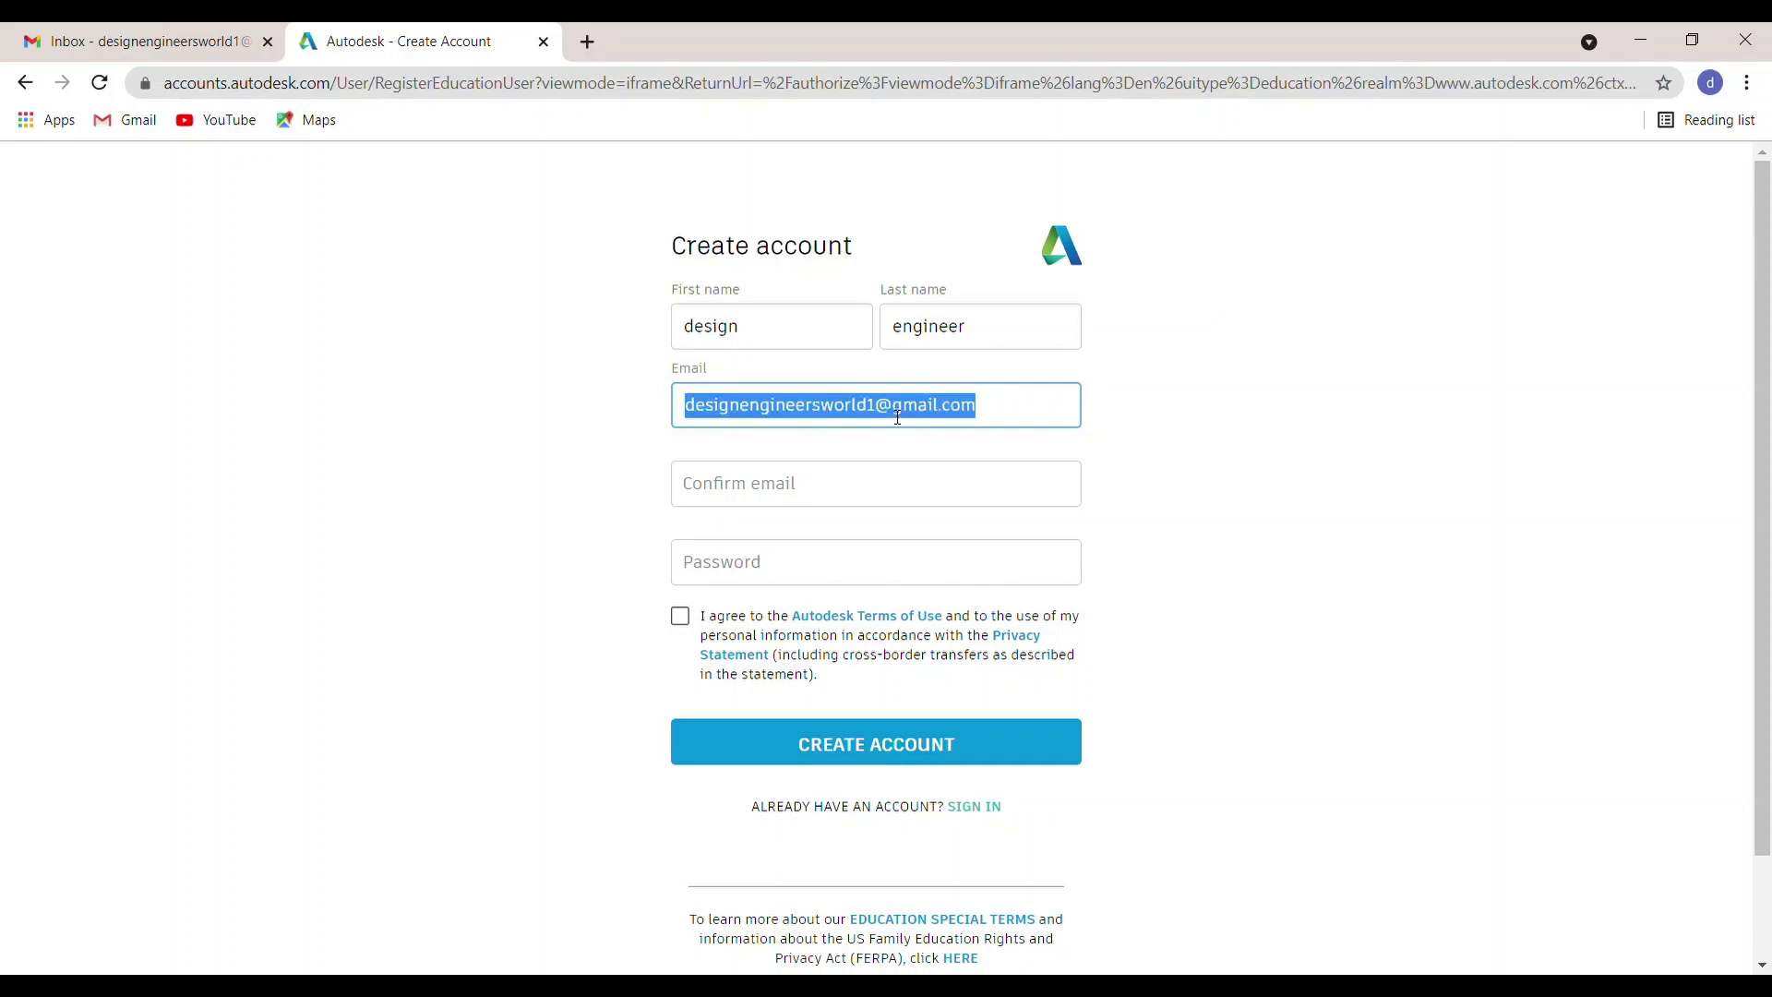
{"action": "left_click", "coordinate": [821, 473]}
{"action": "key", "text": "ctrl+v"}
- Enter the account password, accept the terms and create the account
{"action": "left_click", "coordinate": [804, 572]}
{"action": "type", "text": "•••••"}
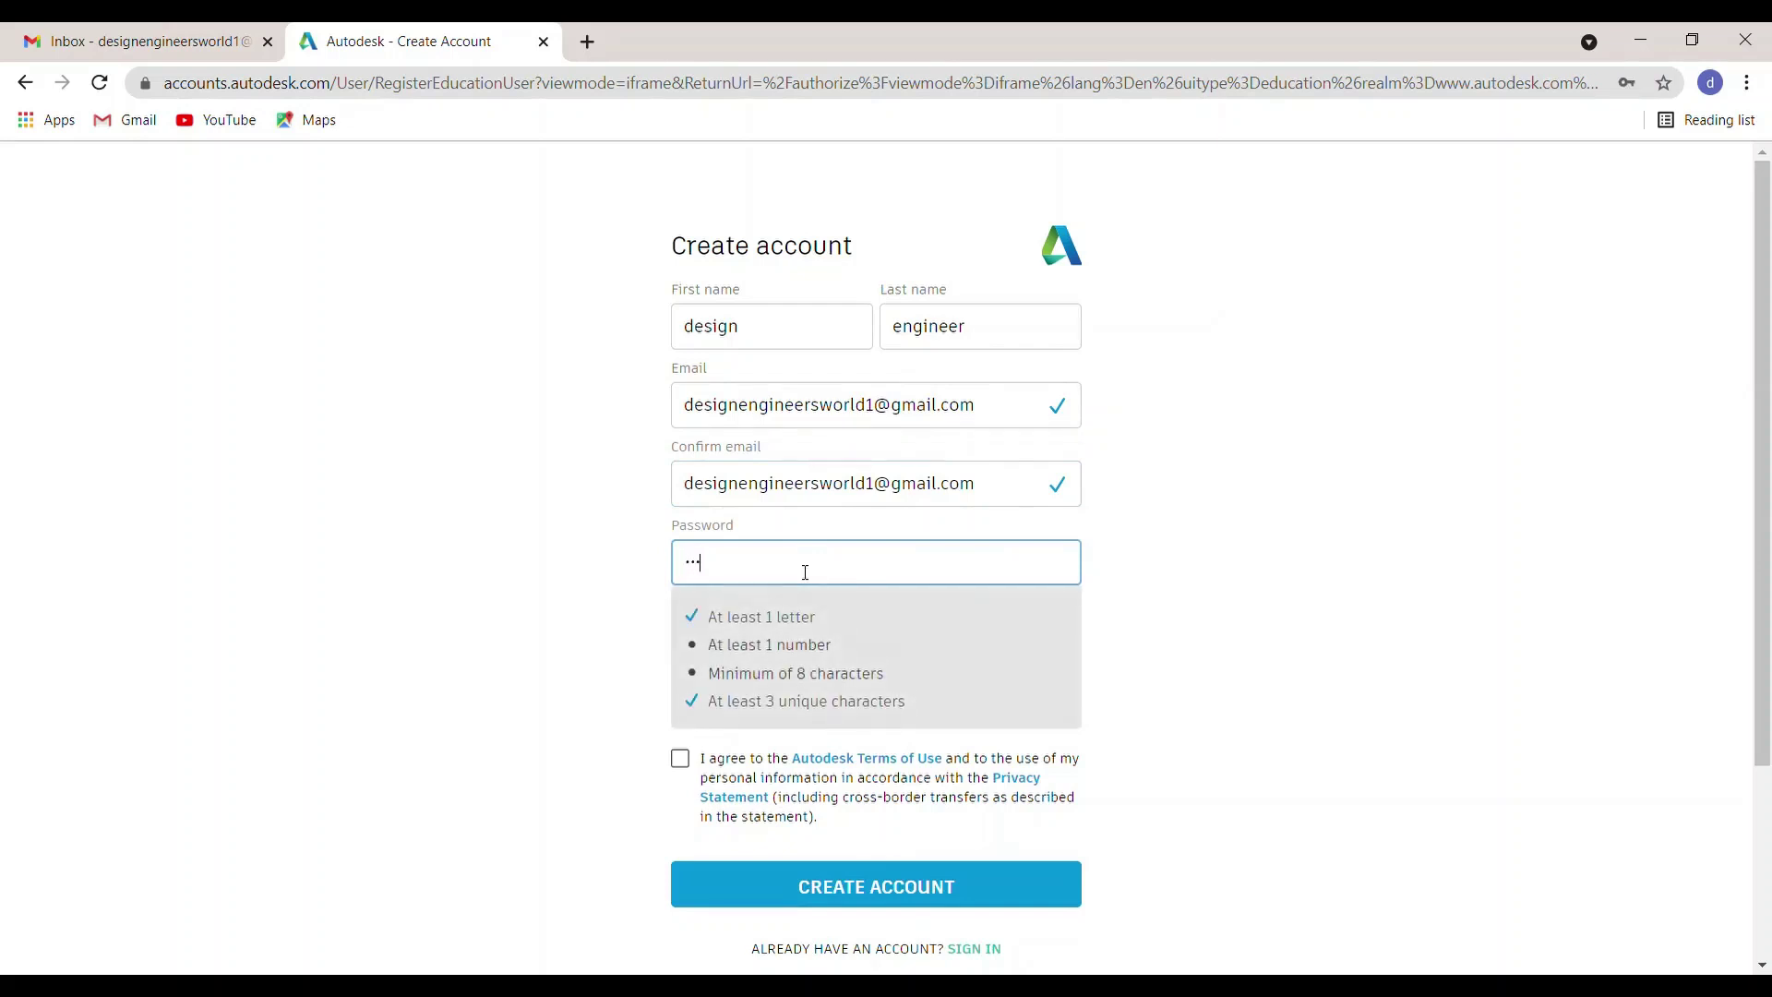
{"action": "type", "text": "••••••"}
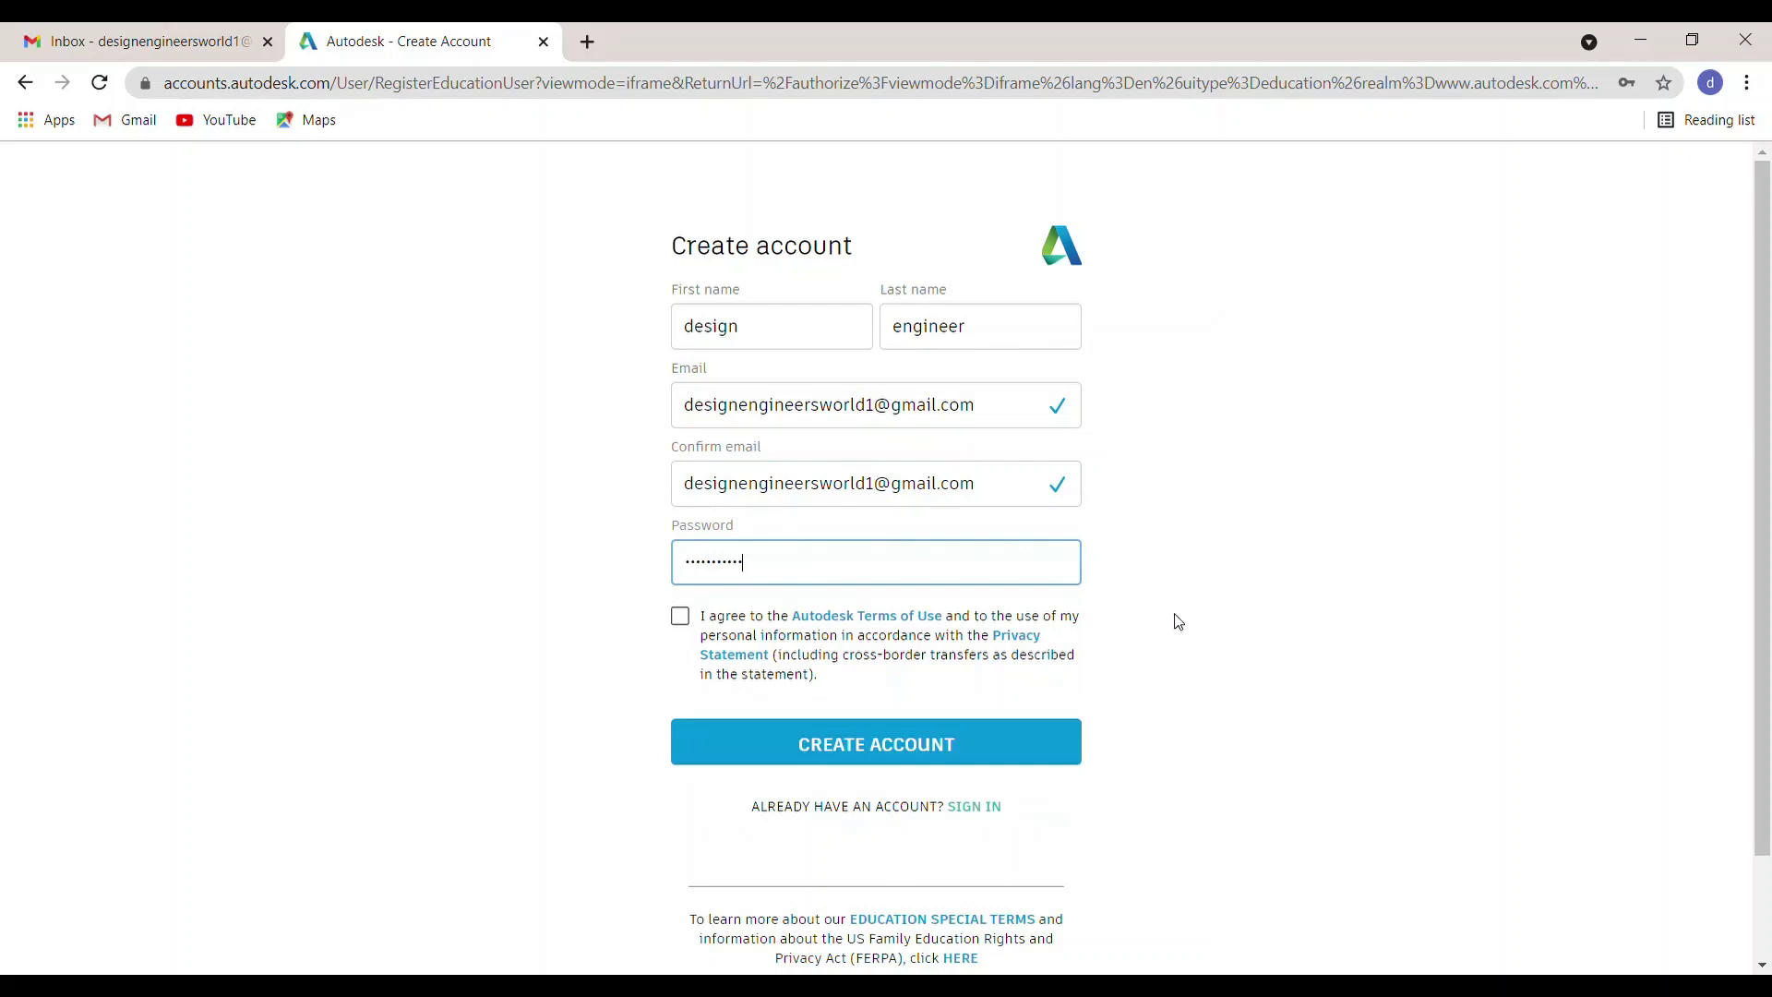
{"action": "left_click", "coordinate": [1240, 601]}
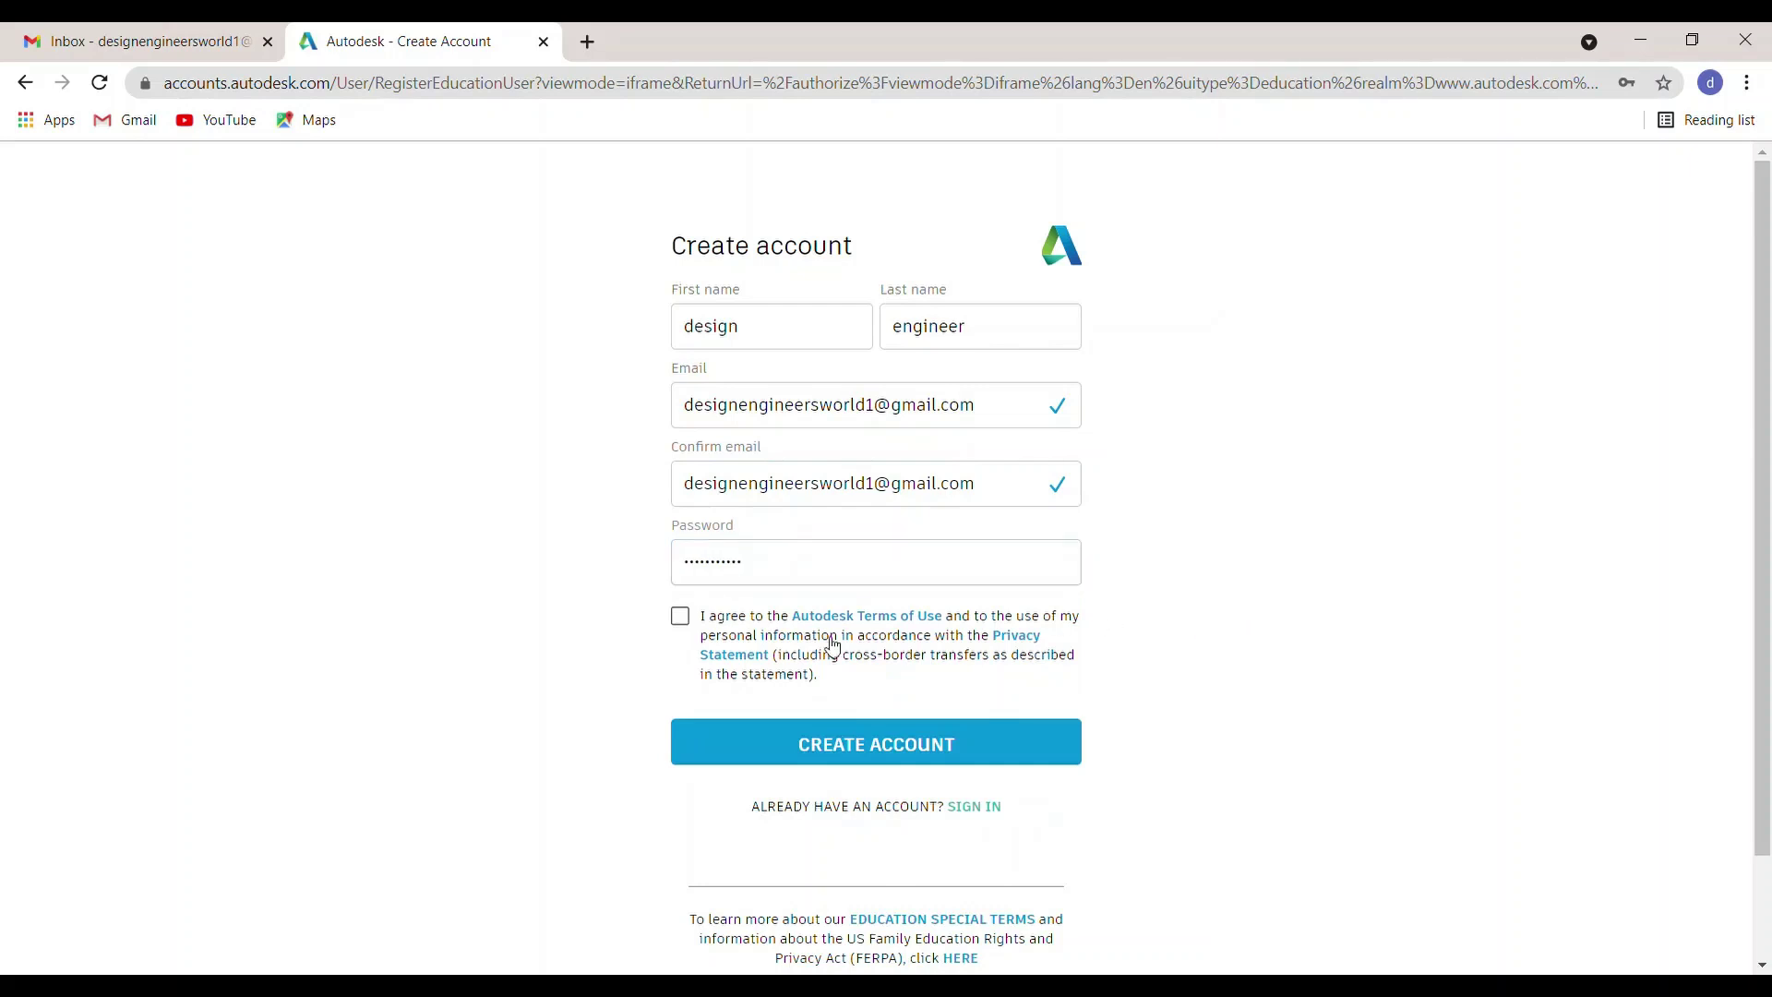
{"action": "left_click", "coordinate": [681, 617]}
{"action": "left_click", "coordinate": [900, 752]}
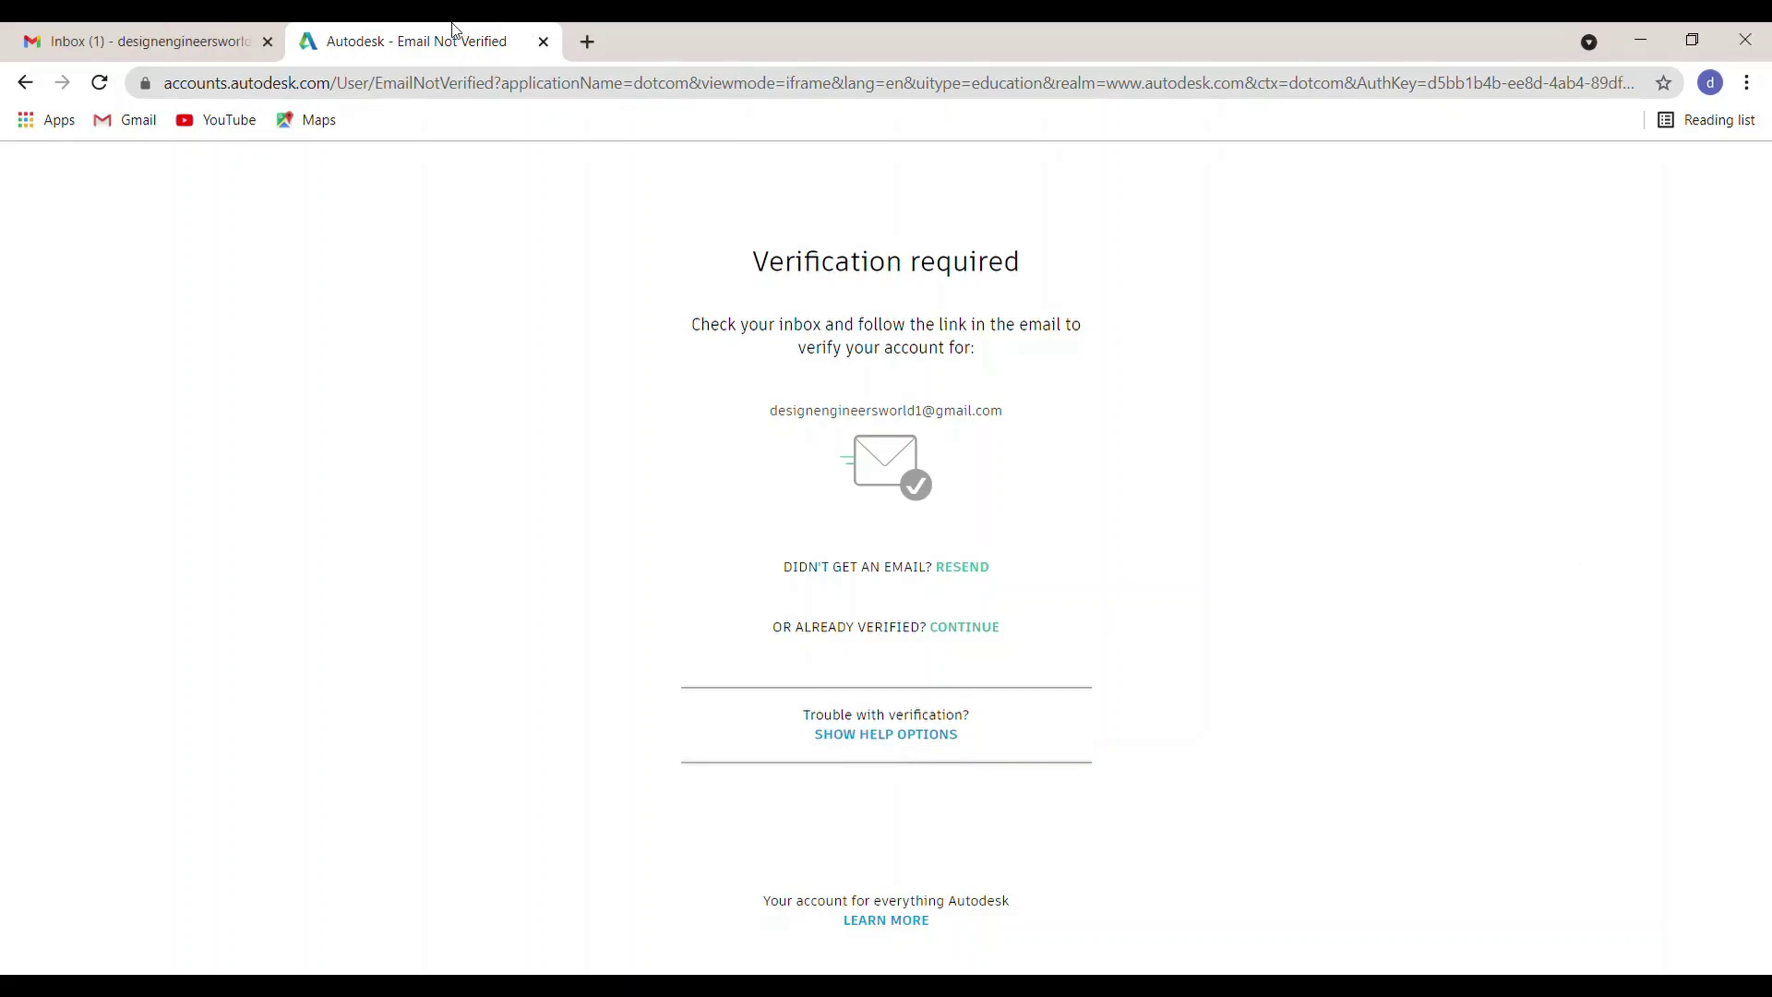
- Verify the account from the Autodesk e-mail in Gmail and finish with DONE
{"action": "left_click", "coordinate": [166, 31]}
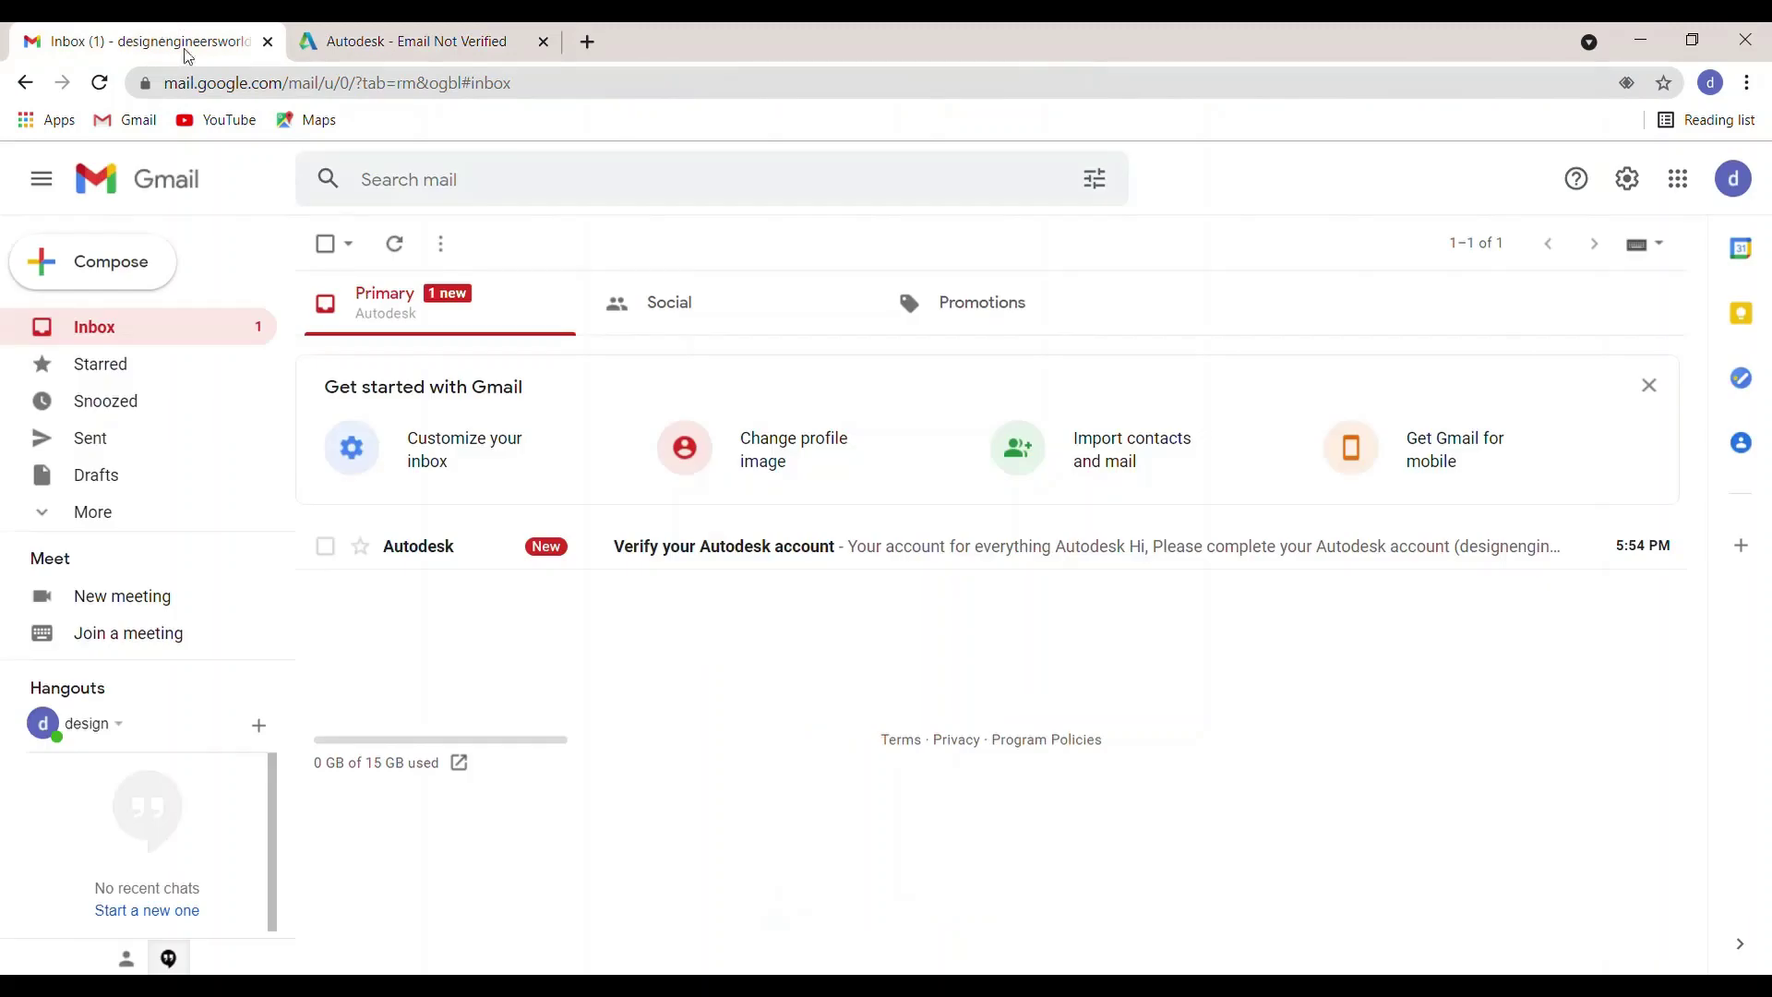
{"action": "left_click", "coordinate": [700, 554]}
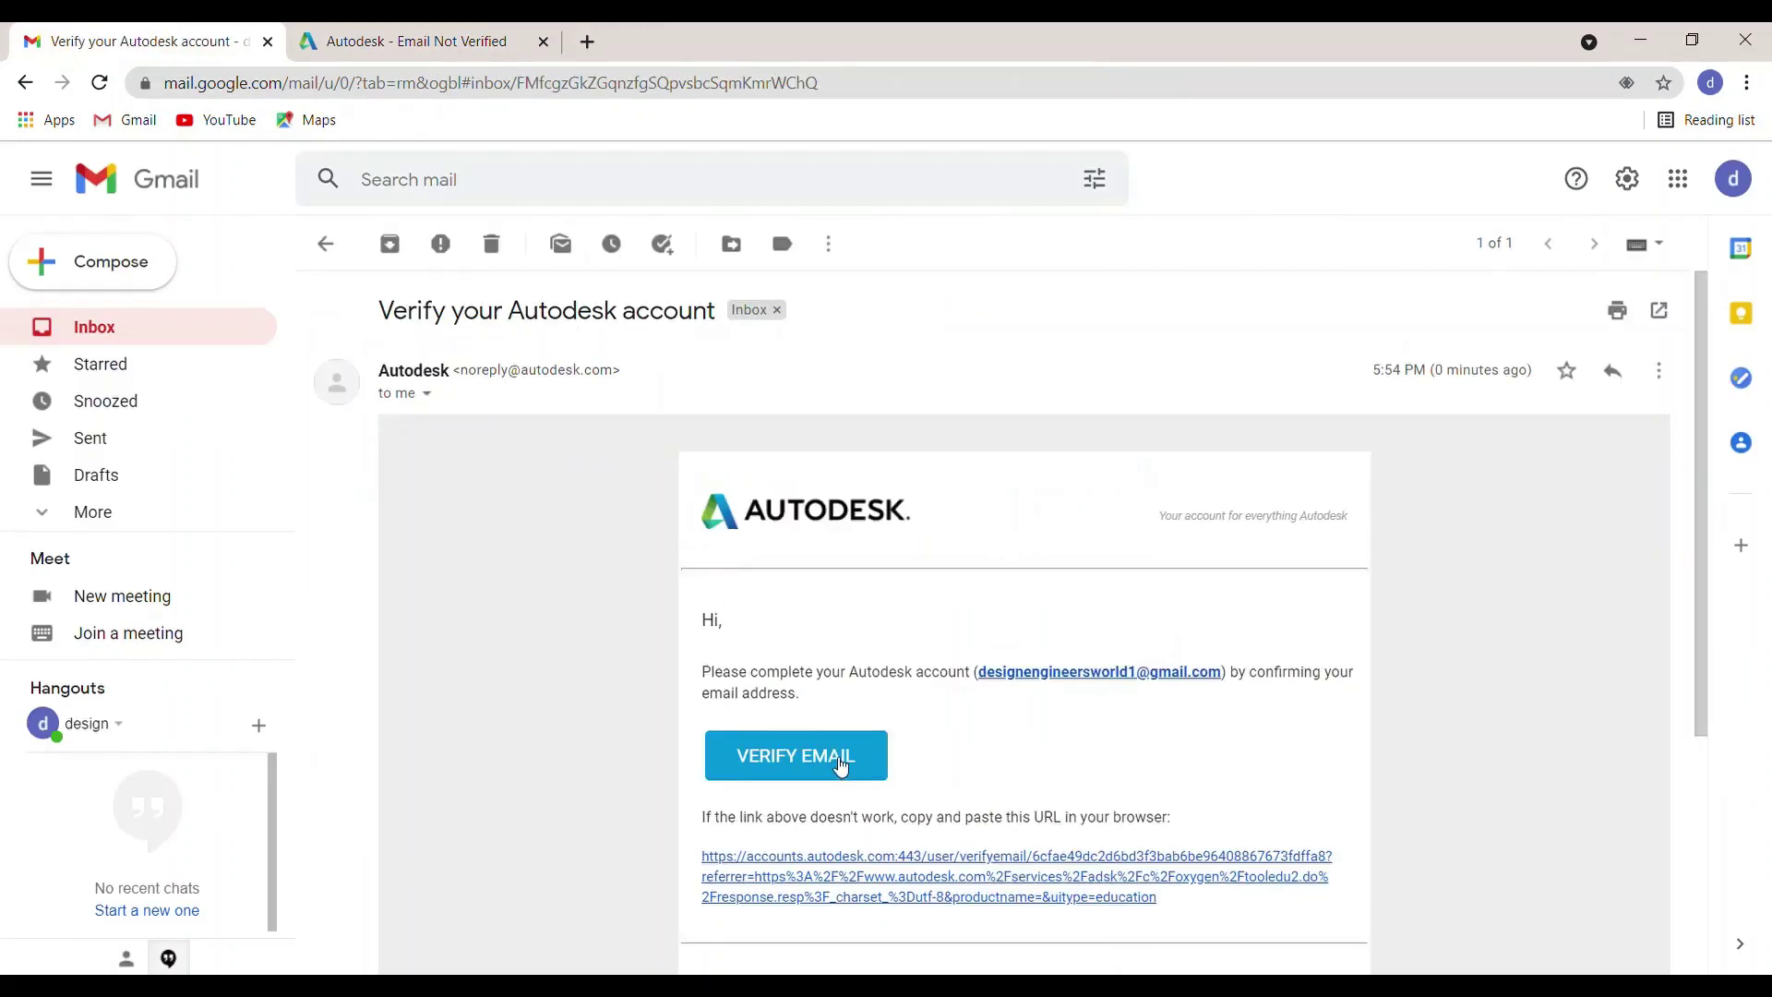
{"action": "left_click", "coordinate": [841, 767]}
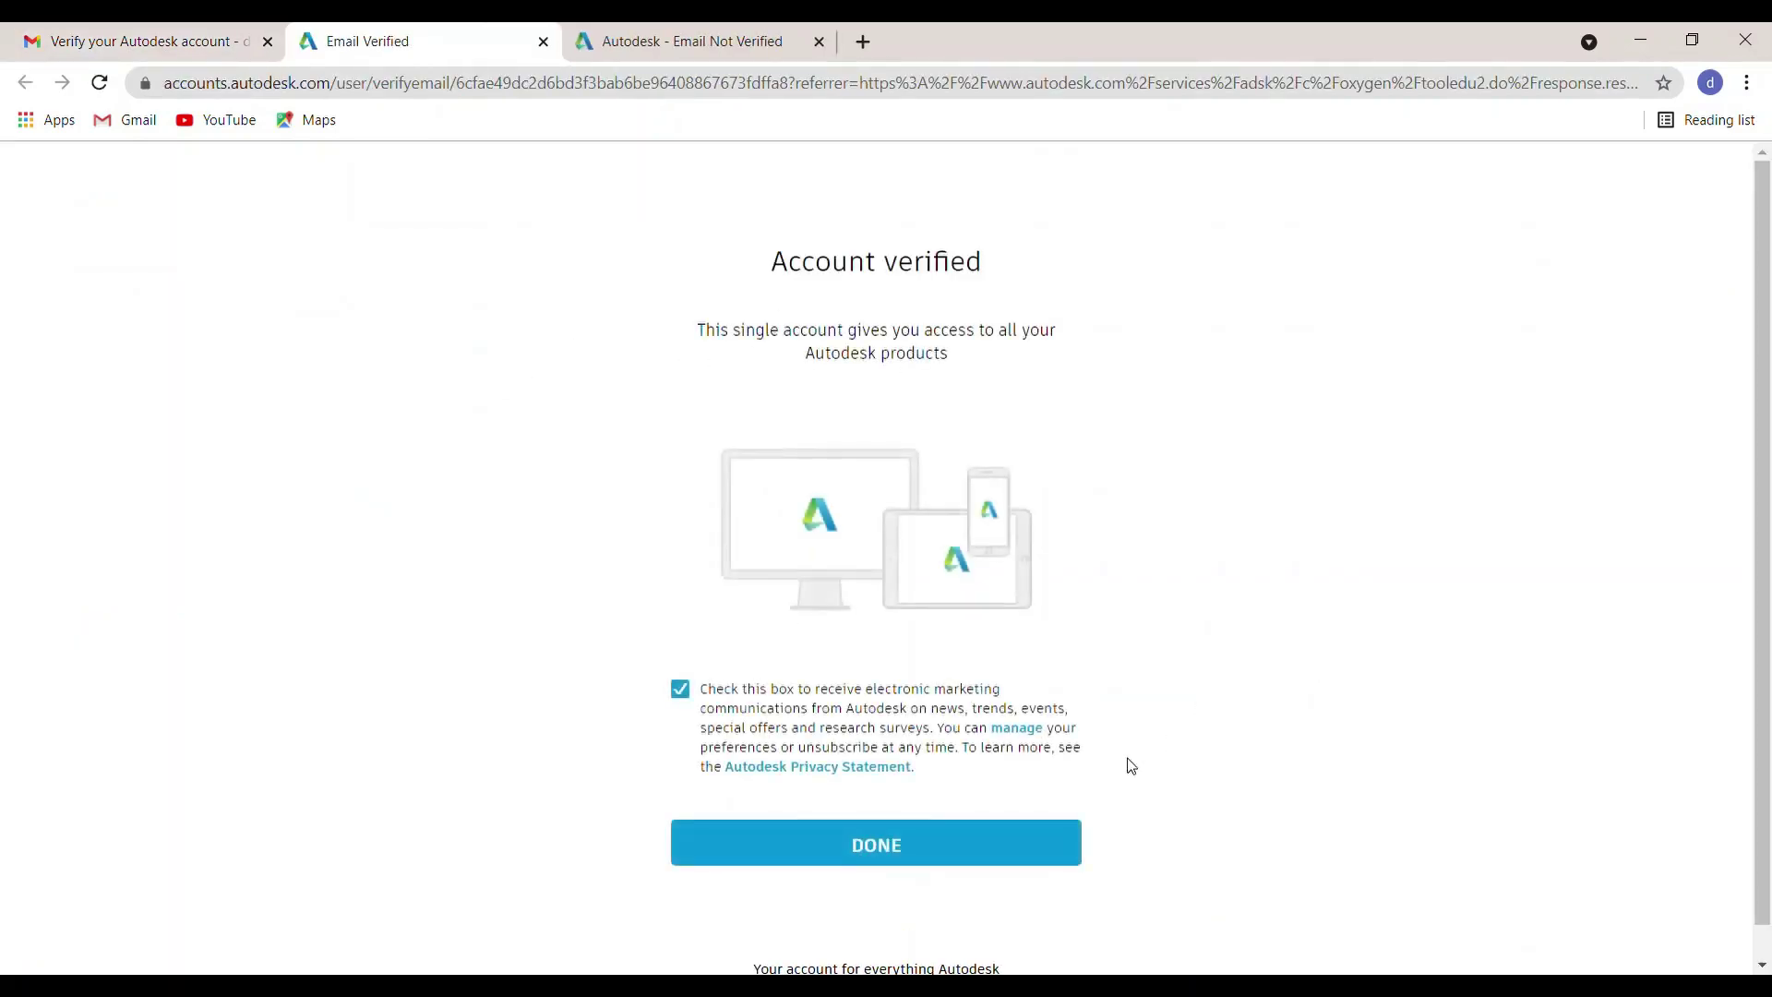
{"action": "left_click", "coordinate": [920, 843]}
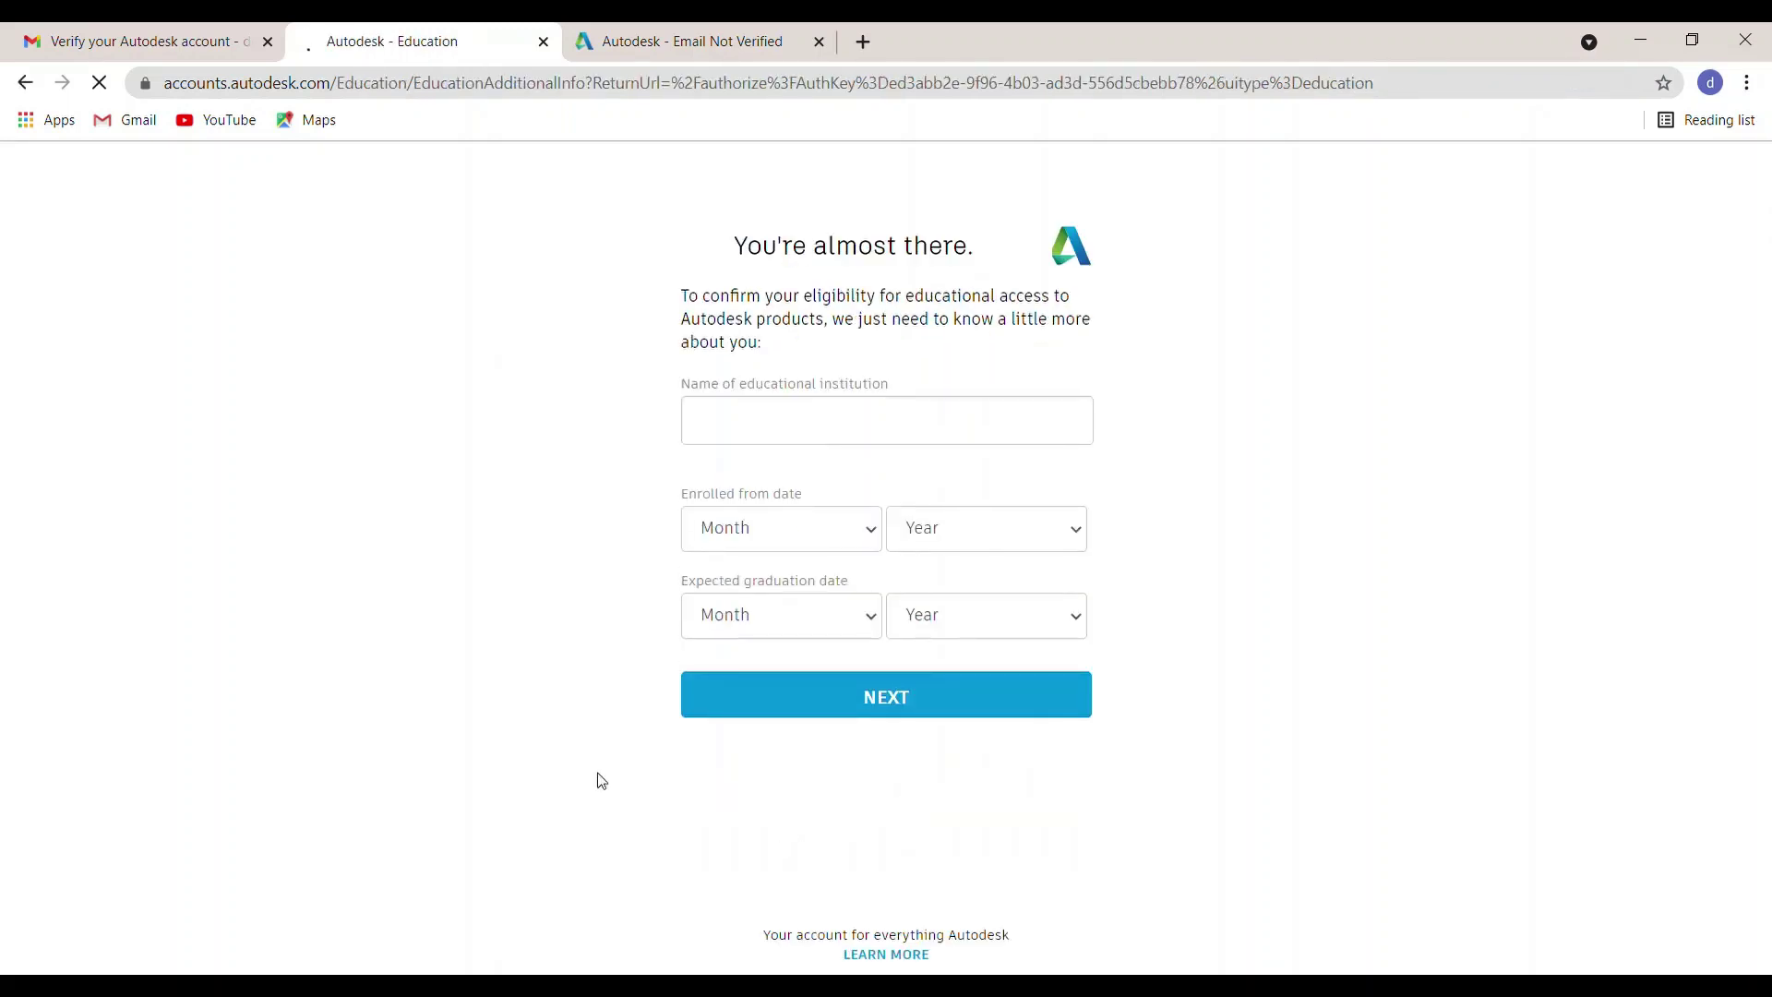
- Set the institution to Anna University (Chennai, Tamil Nadu)
{"action": "left_click", "coordinate": [871, 437]}
{"action": "type", "text": "anna university"}
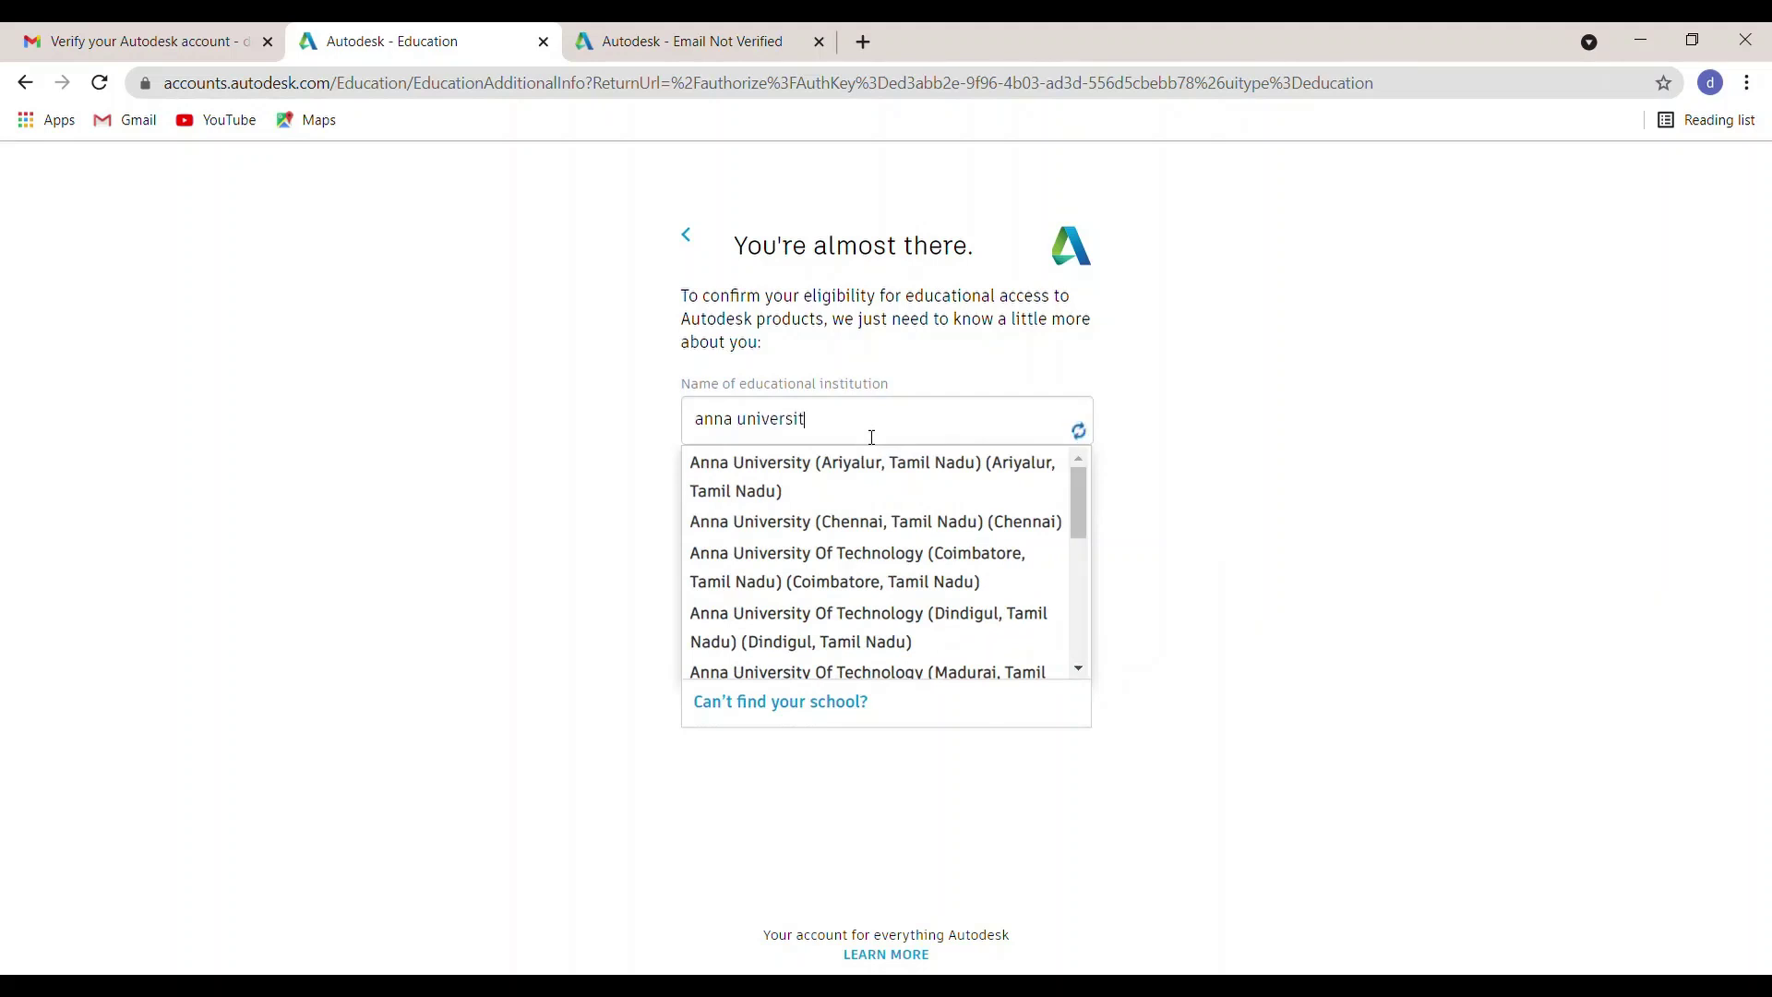
{"action": "left_click", "coordinate": [924, 524]}
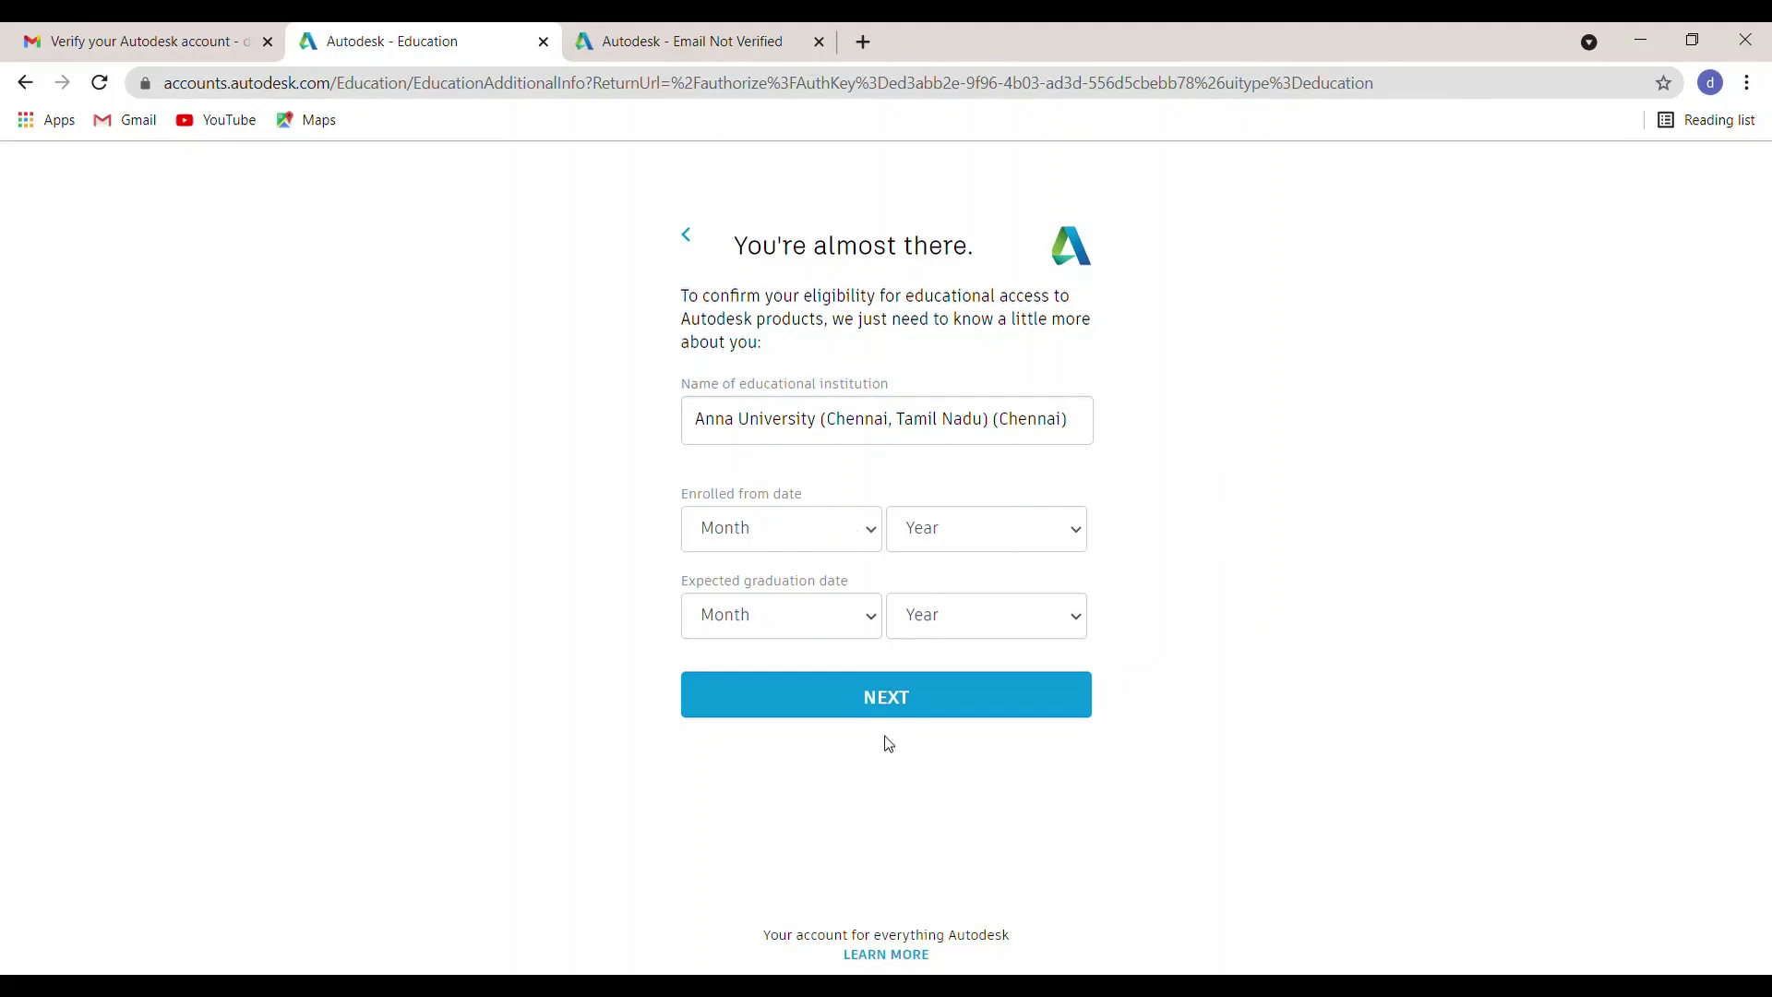
- Set enrolment start to July and graduation to May, then submit the details
{"action": "left_click", "coordinate": [787, 694]}
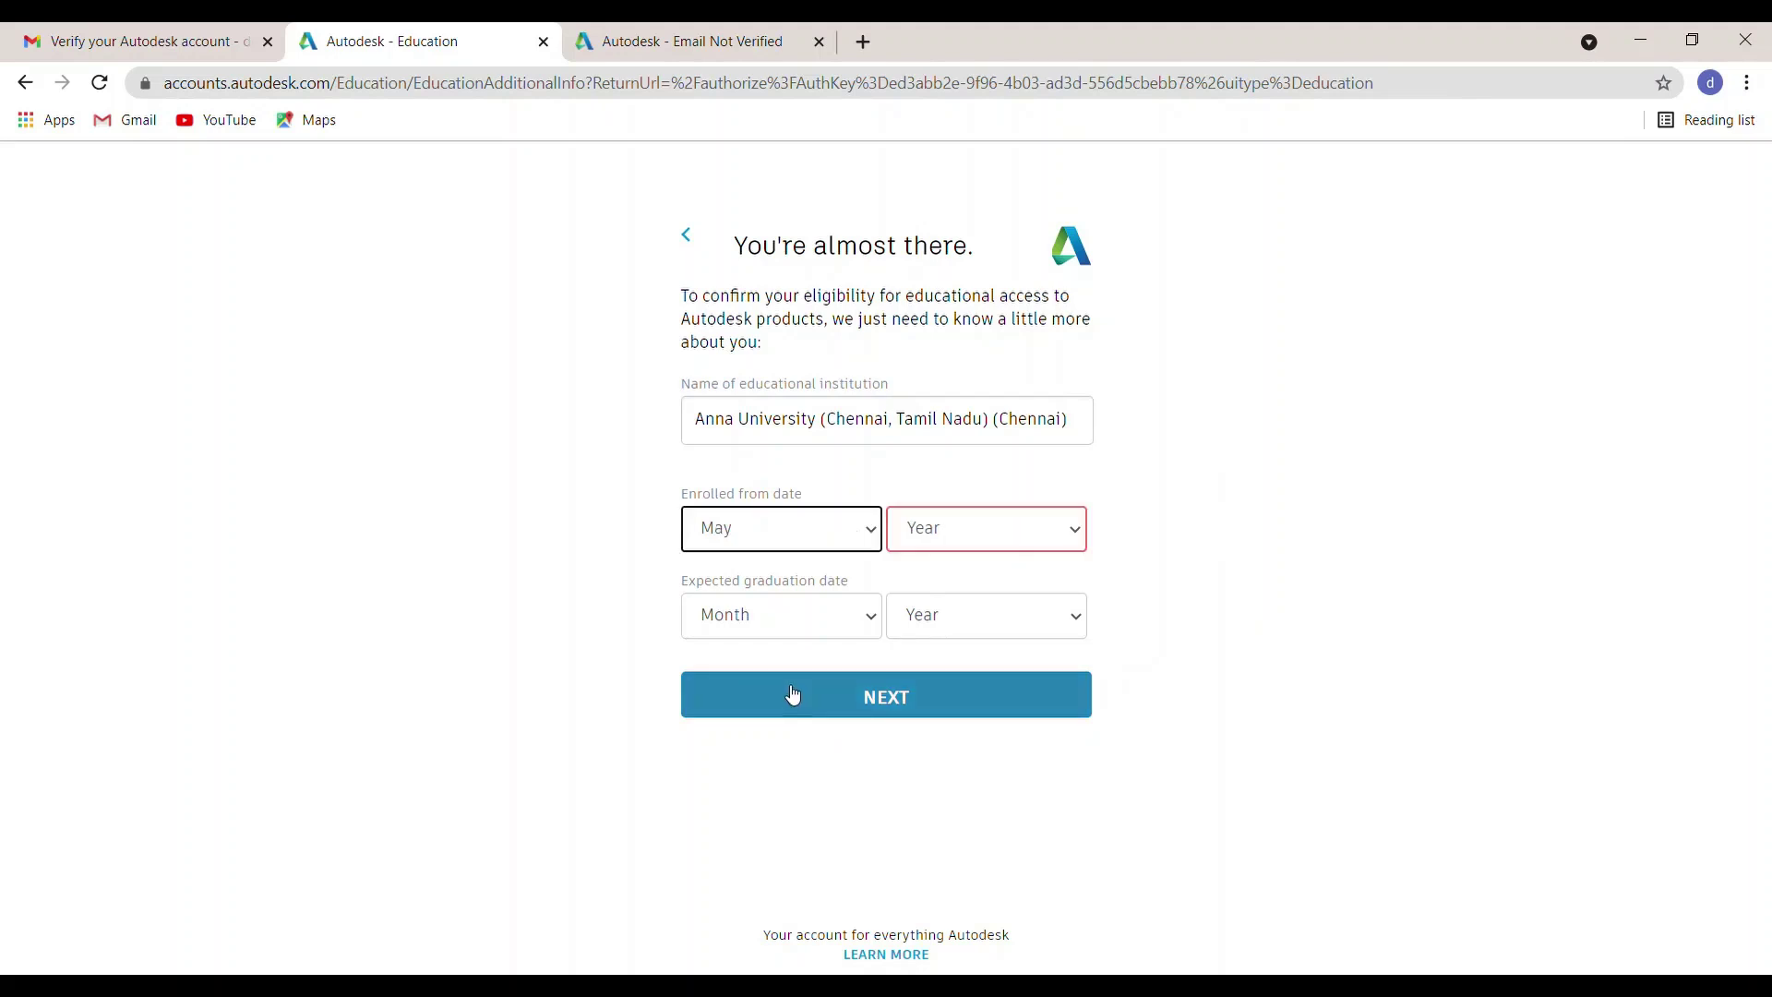
{"action": "key", "text": "Down"}
{"action": "key", "text": "Down"}
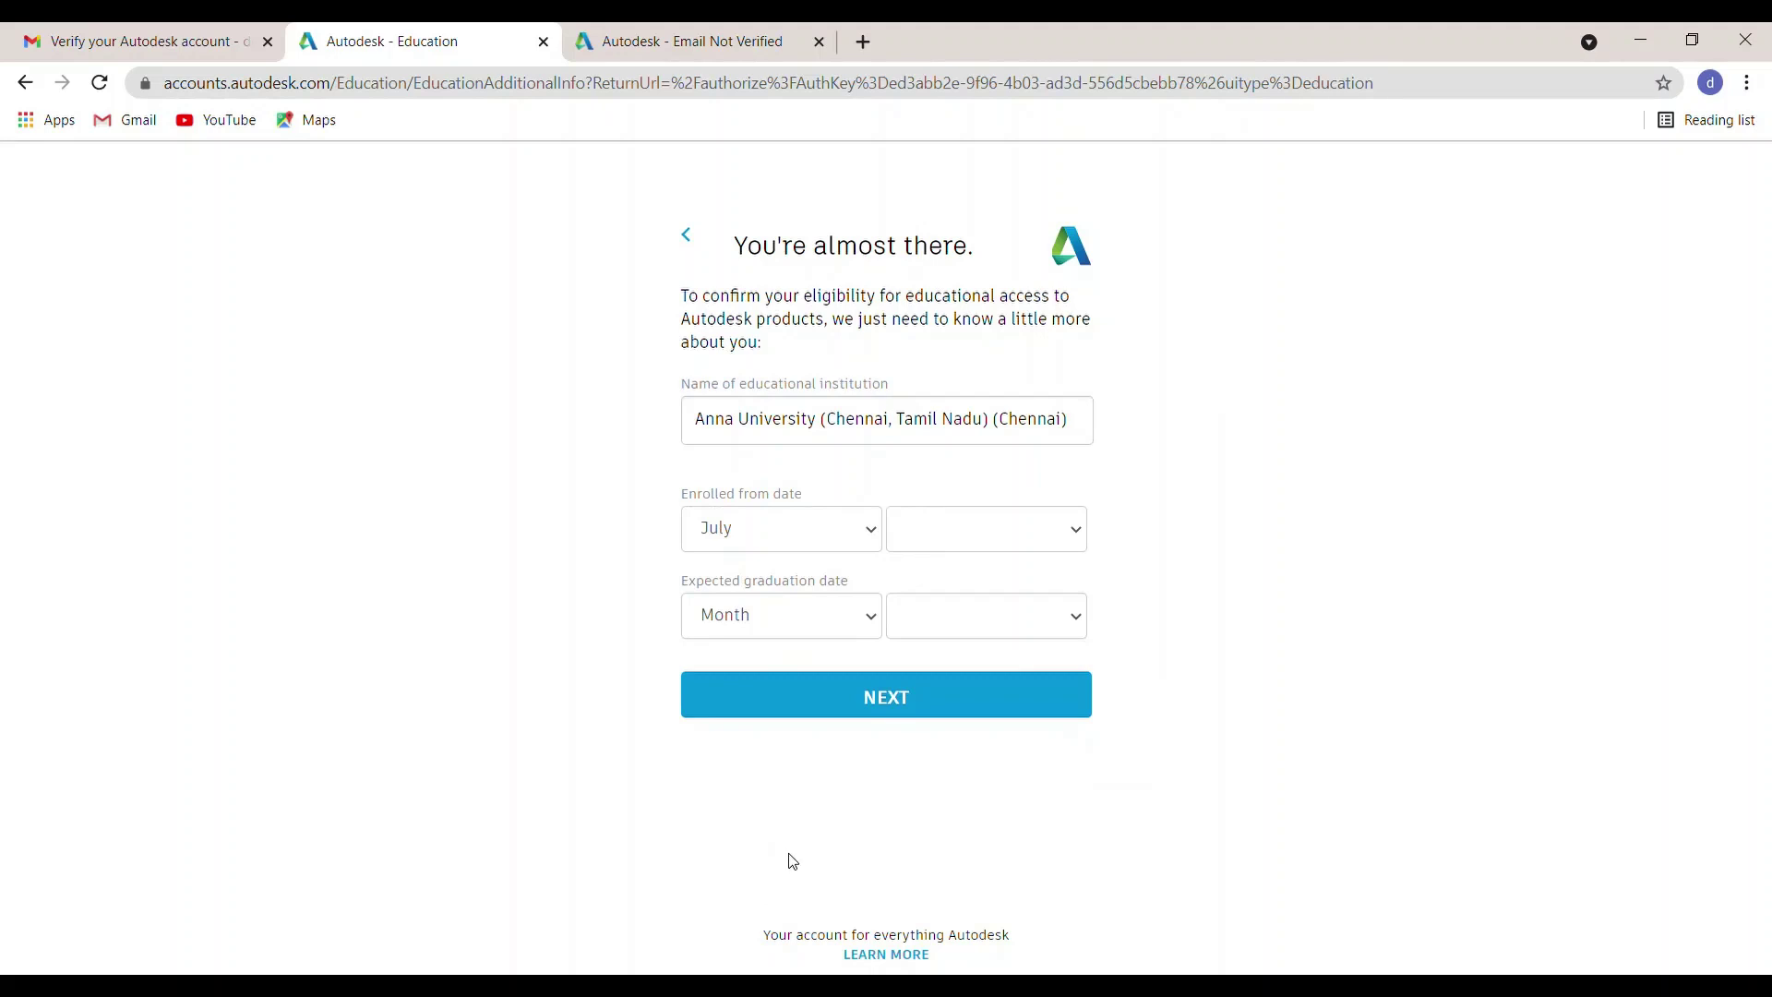
{"action": "left_click", "coordinate": [957, 680]}
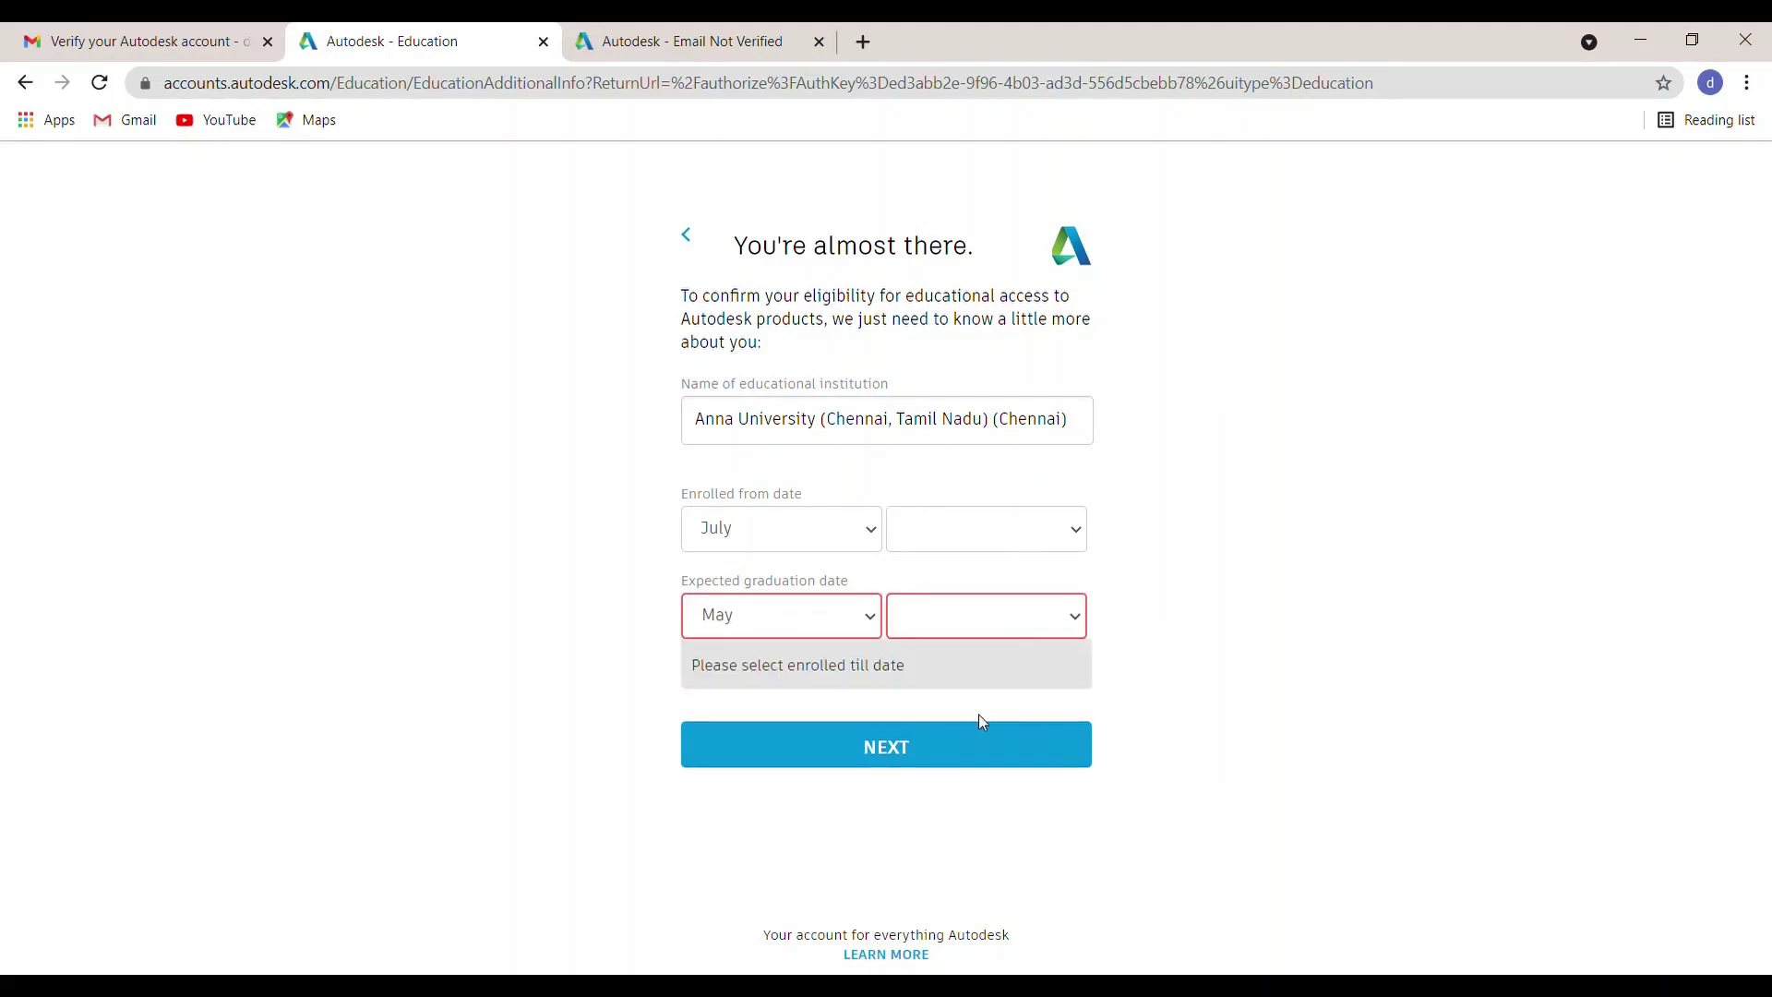
{"action": "left_click", "coordinate": [988, 716]}
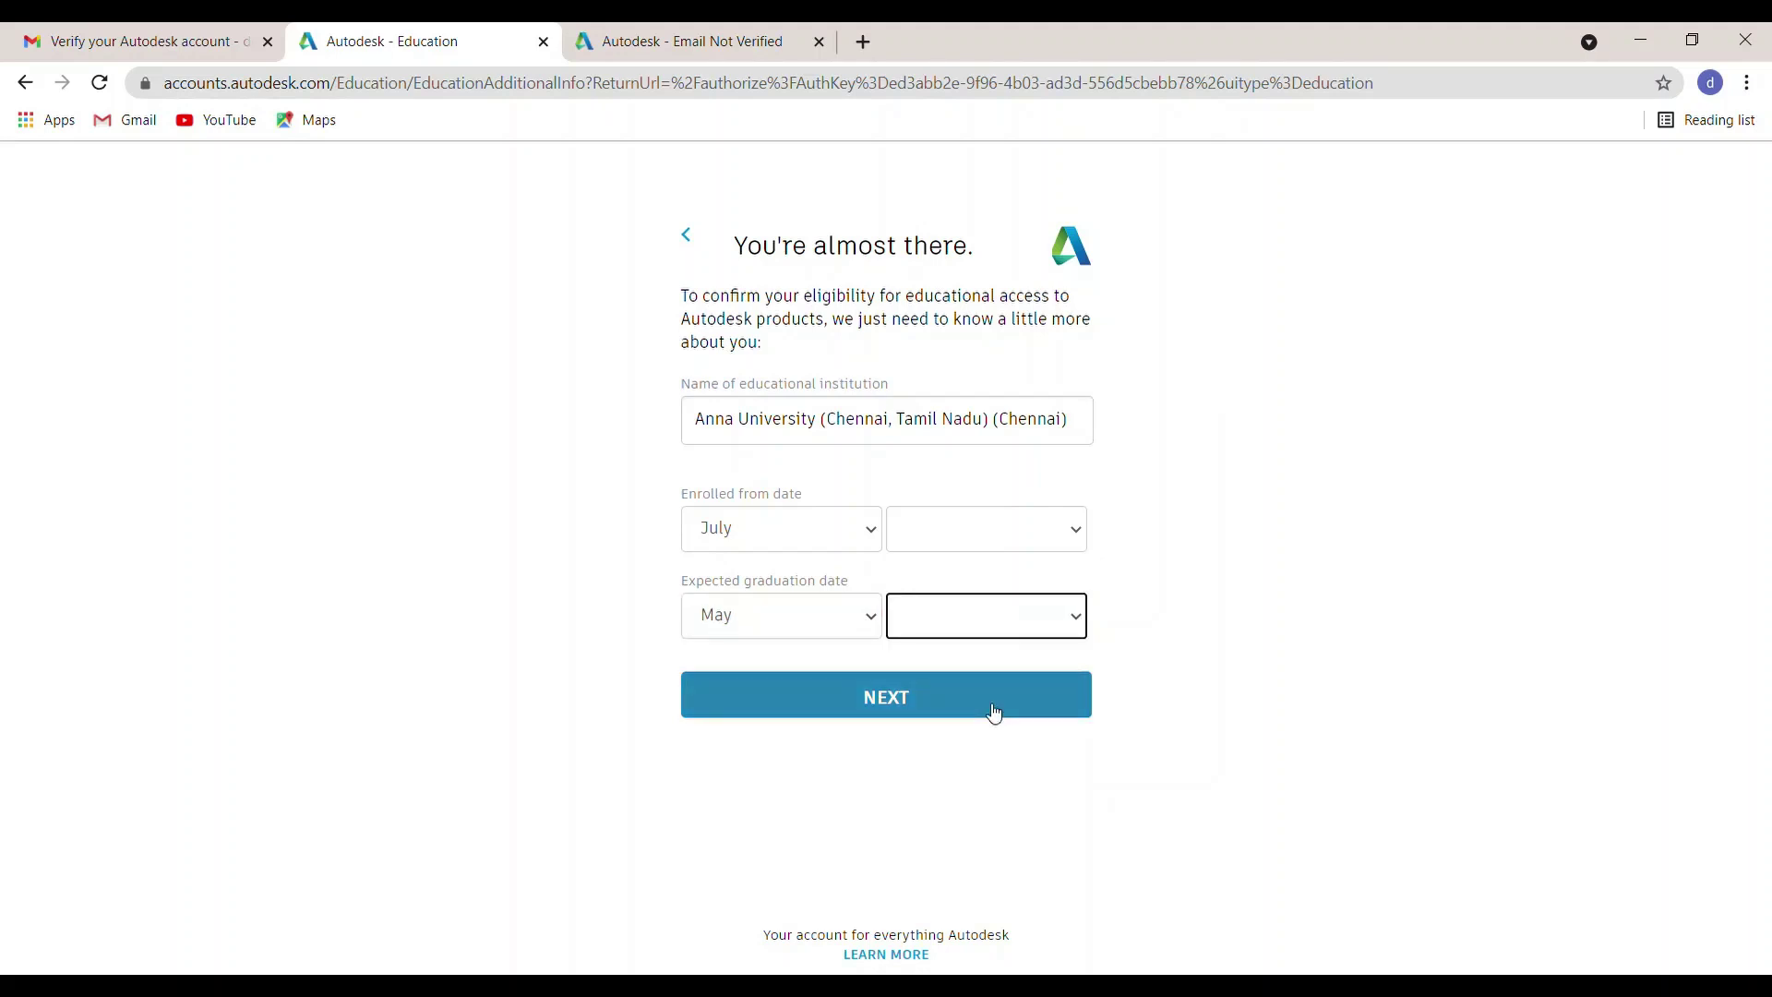
{"action": "left_click", "coordinate": [926, 703]}
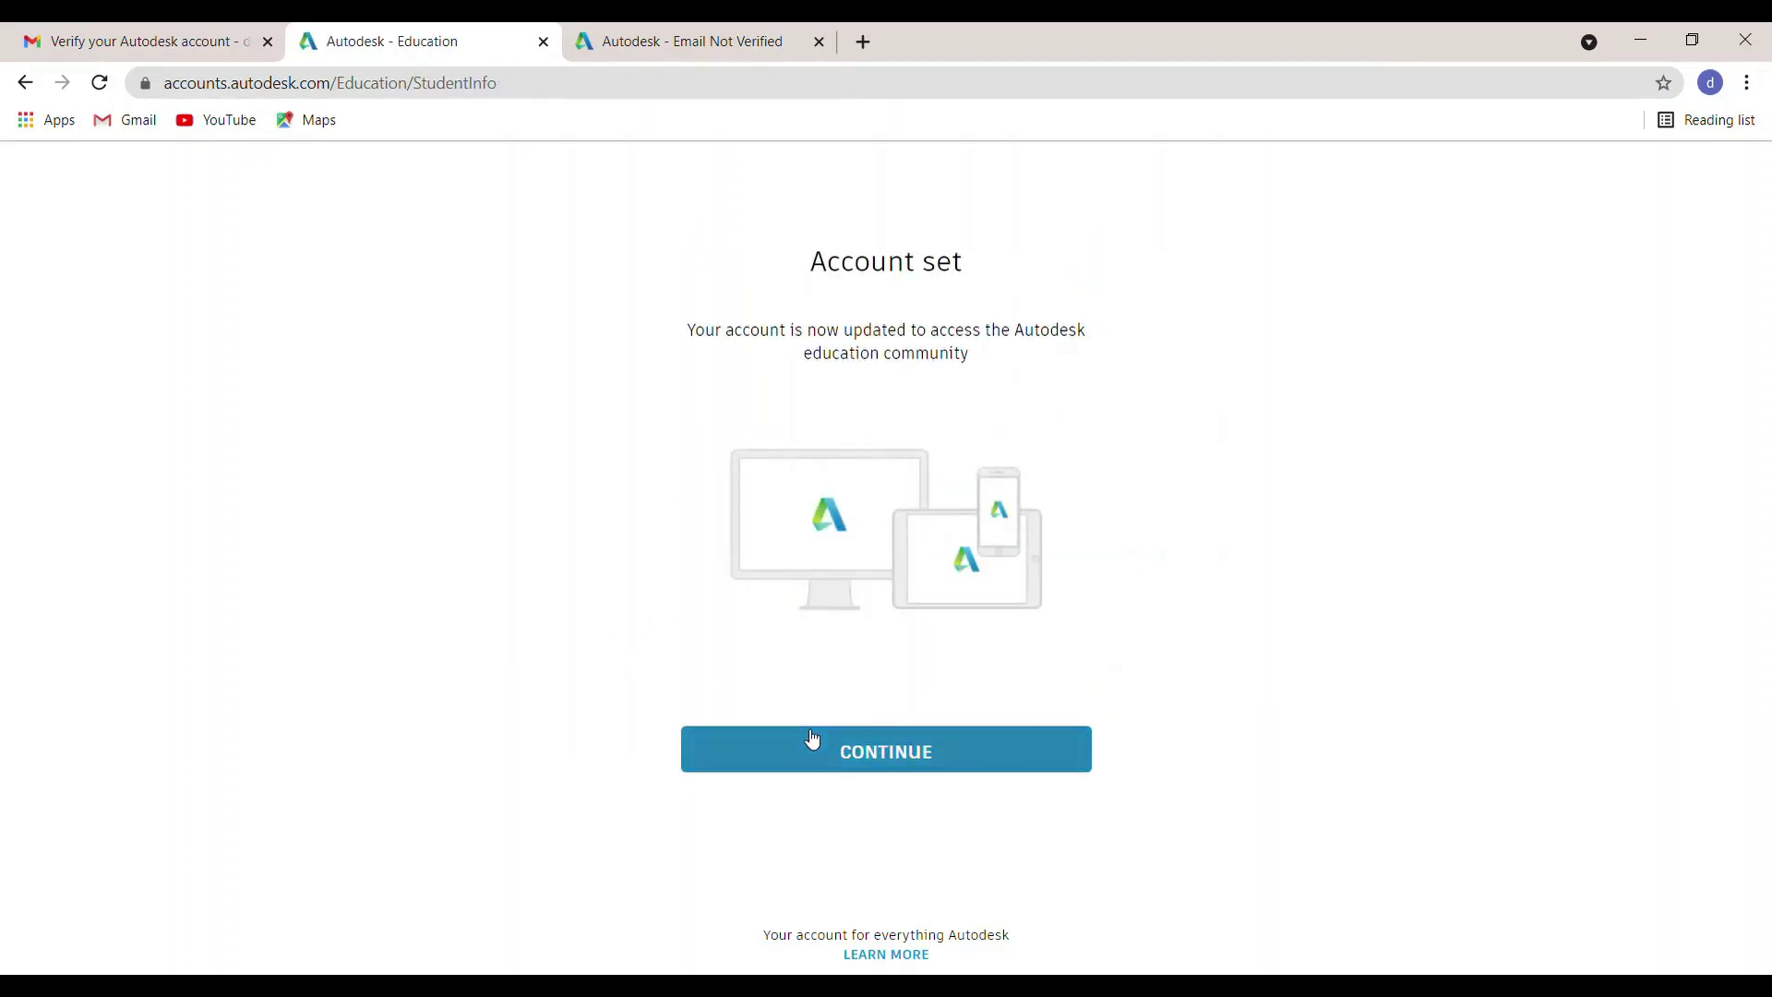
- Start eligibility confirmation and confirm the prefilled student details
{"action": "left_click", "coordinate": [943, 774]}
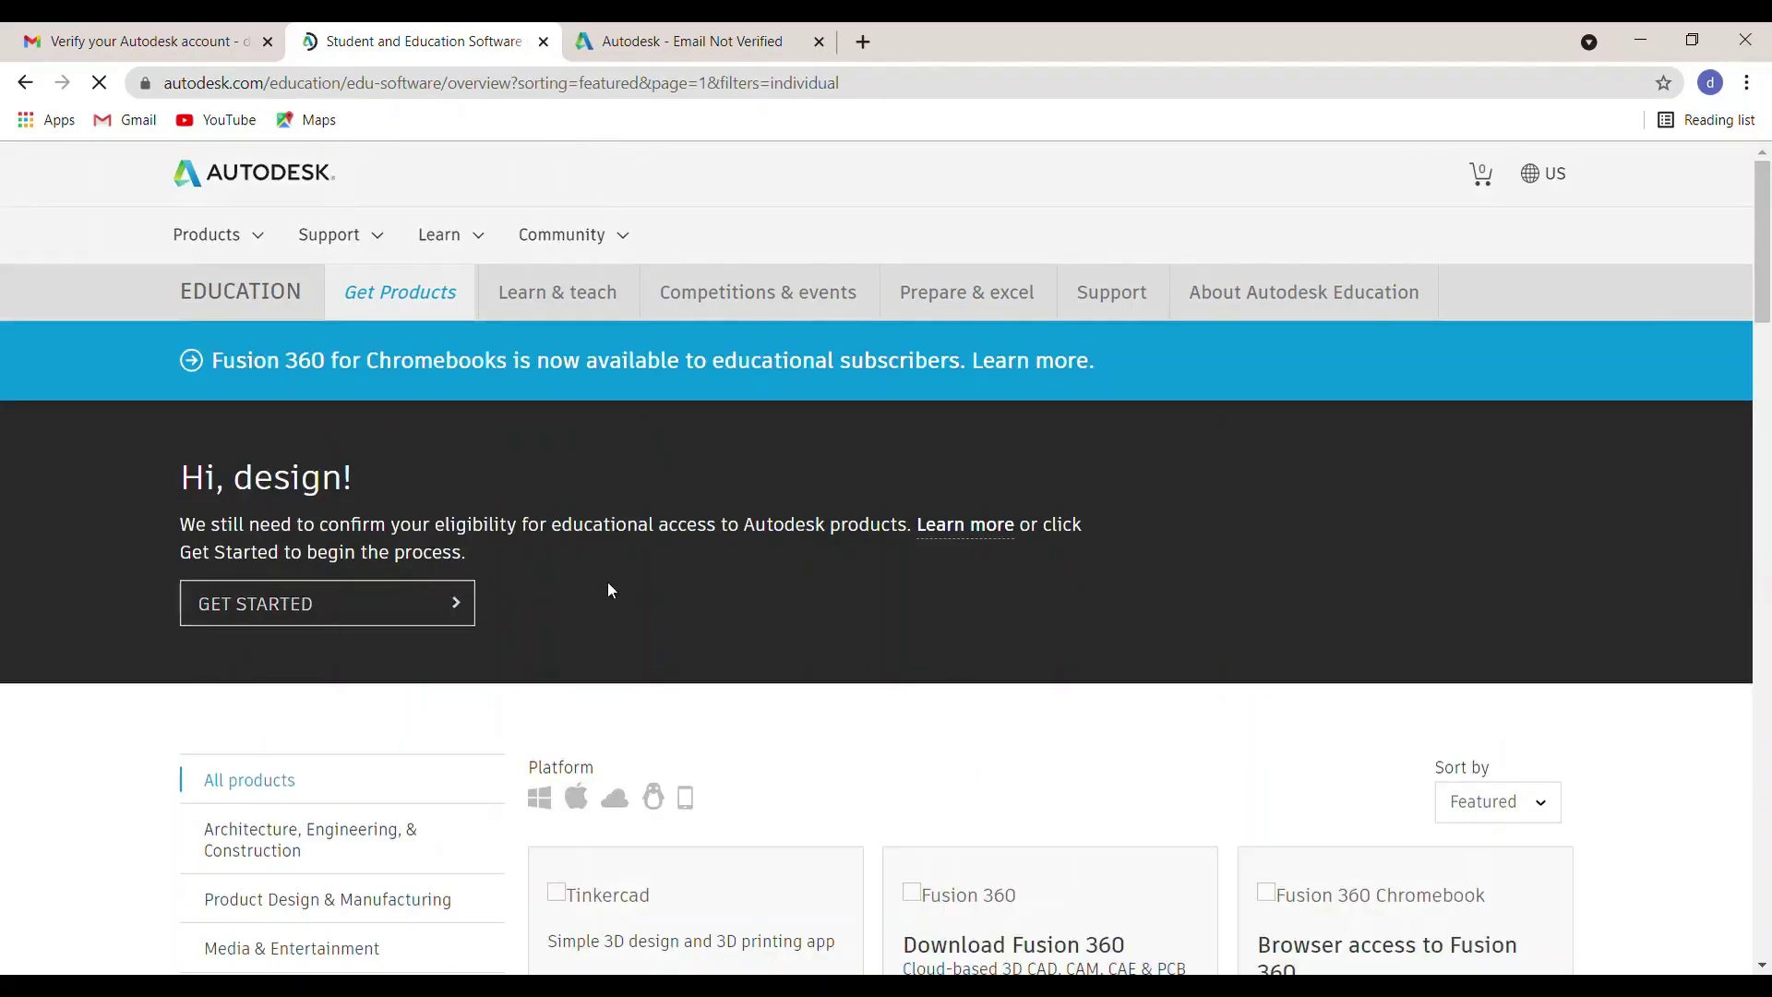
{"action": "left_click", "coordinate": [311, 618]}
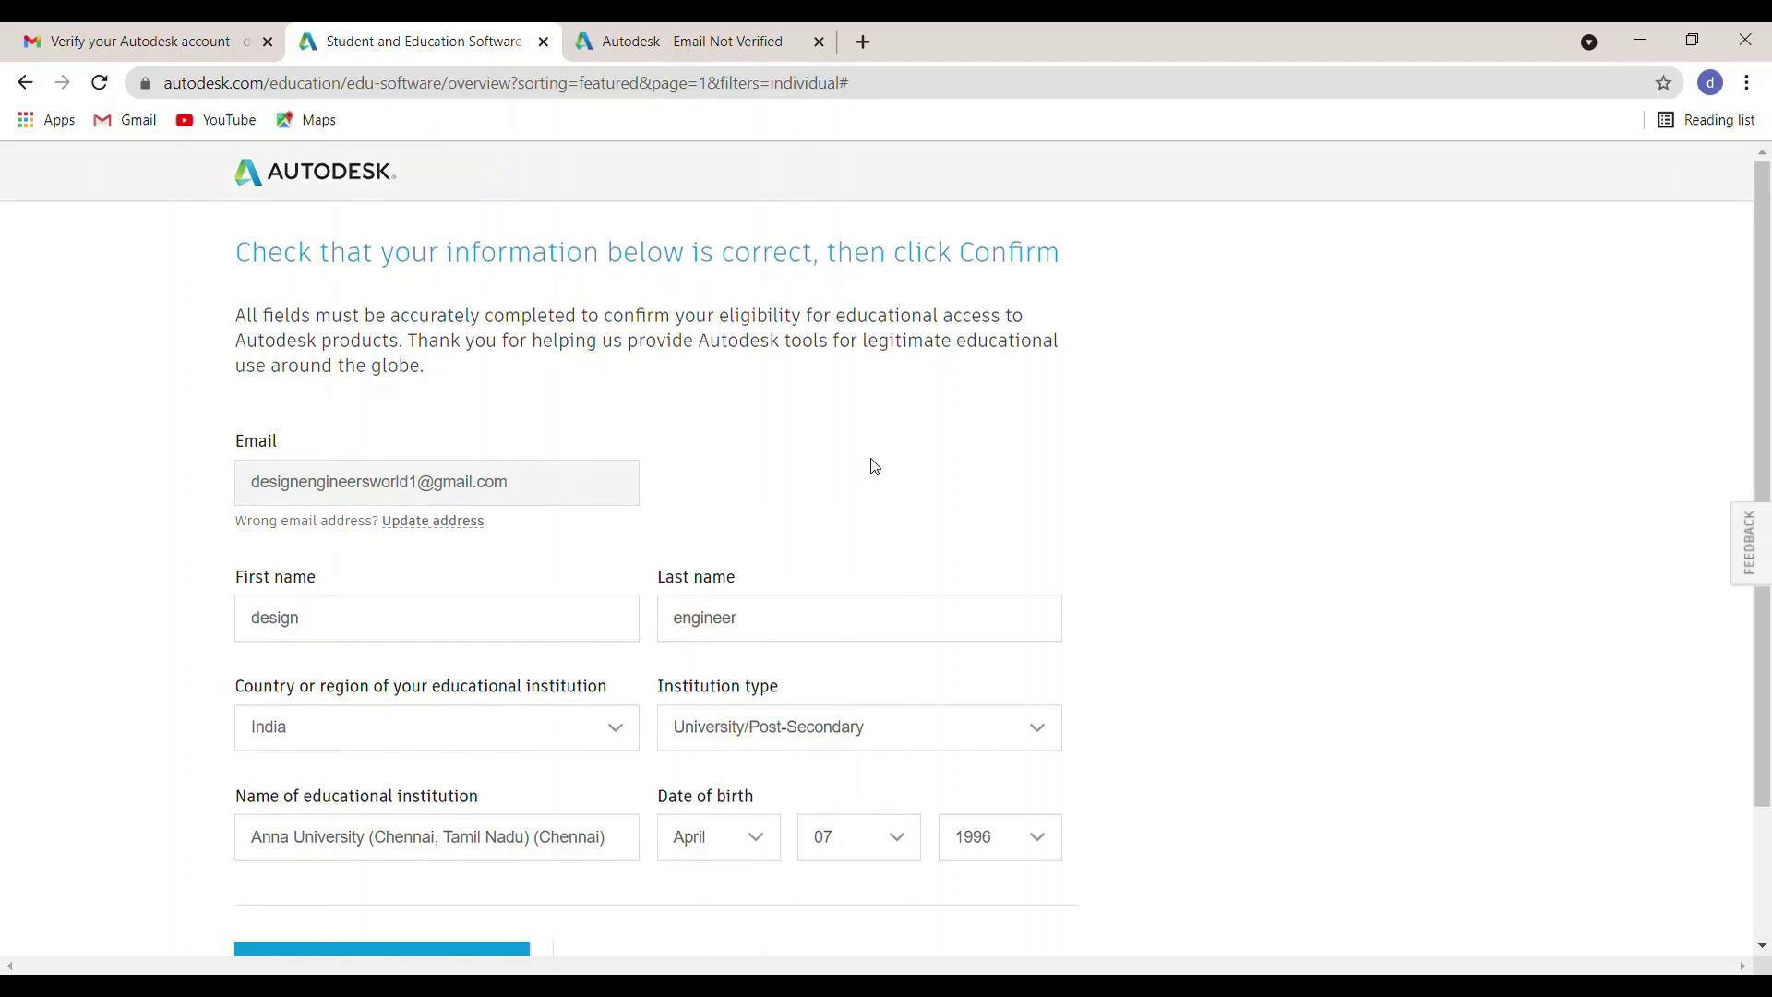
{"action": "scroll", "coordinate": [875, 466], "scroll_direction": "down", "scroll_amount": 1}
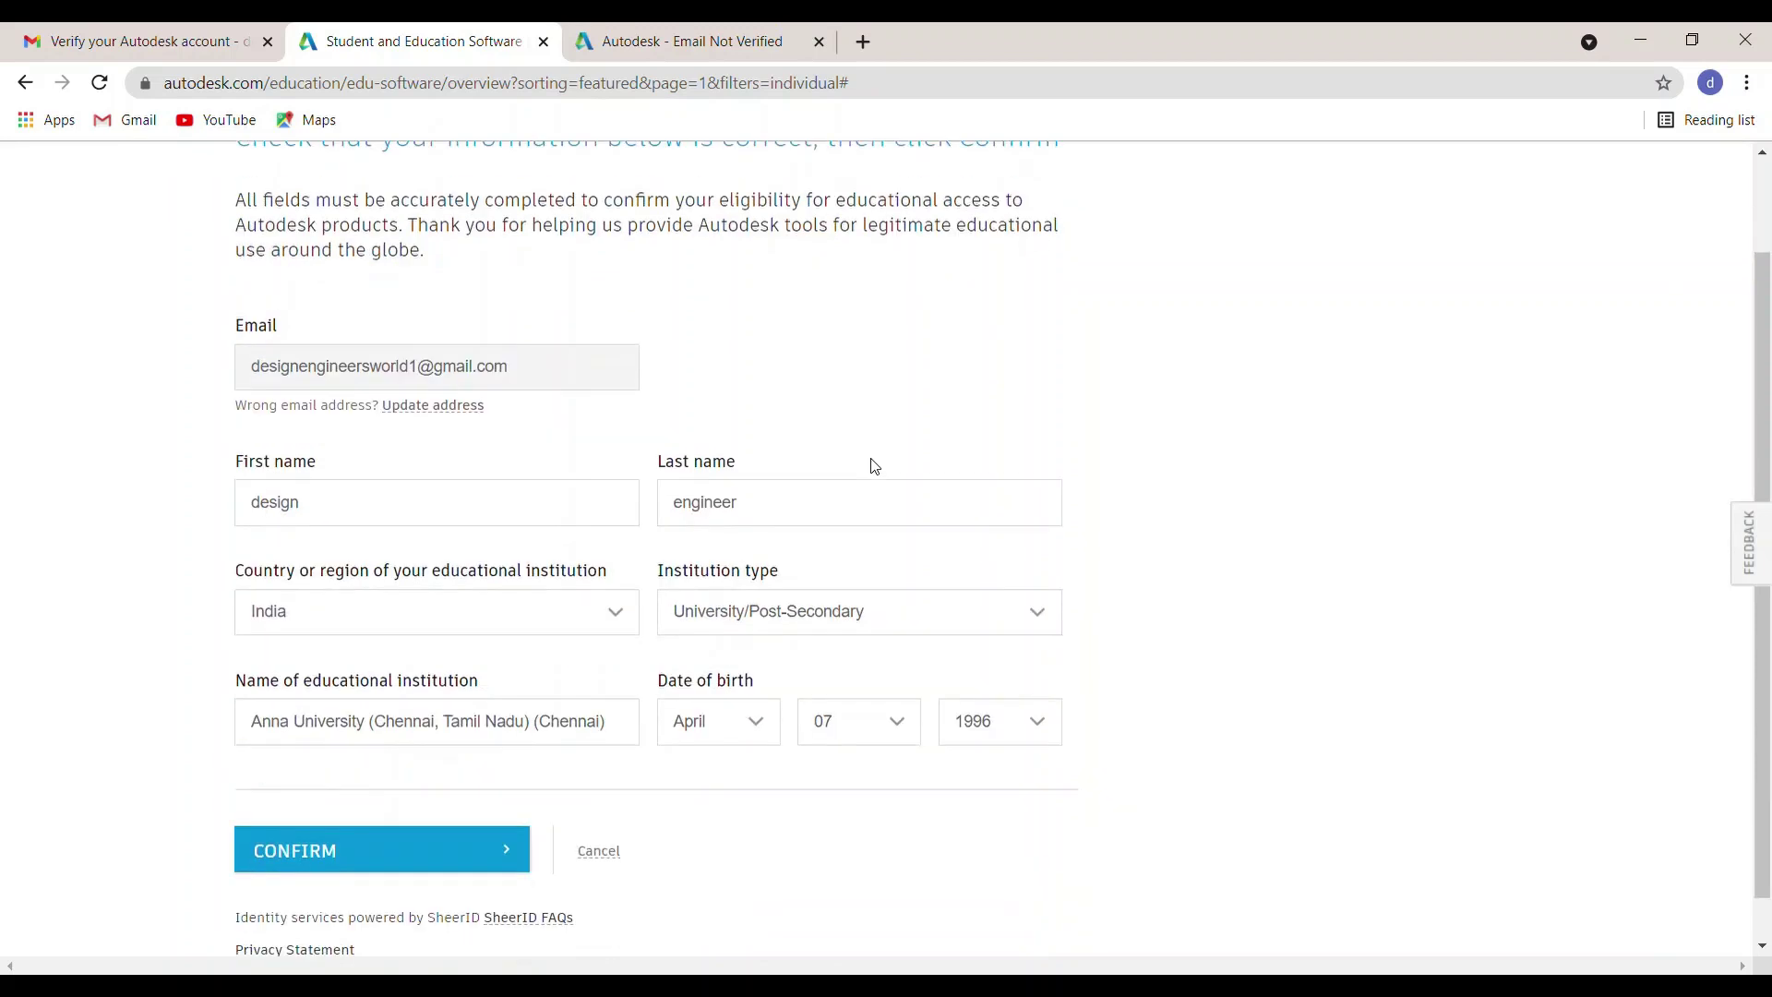
{"action": "scroll", "coordinate": [862, 506], "scroll_direction": "down", "scroll_amount": 1}
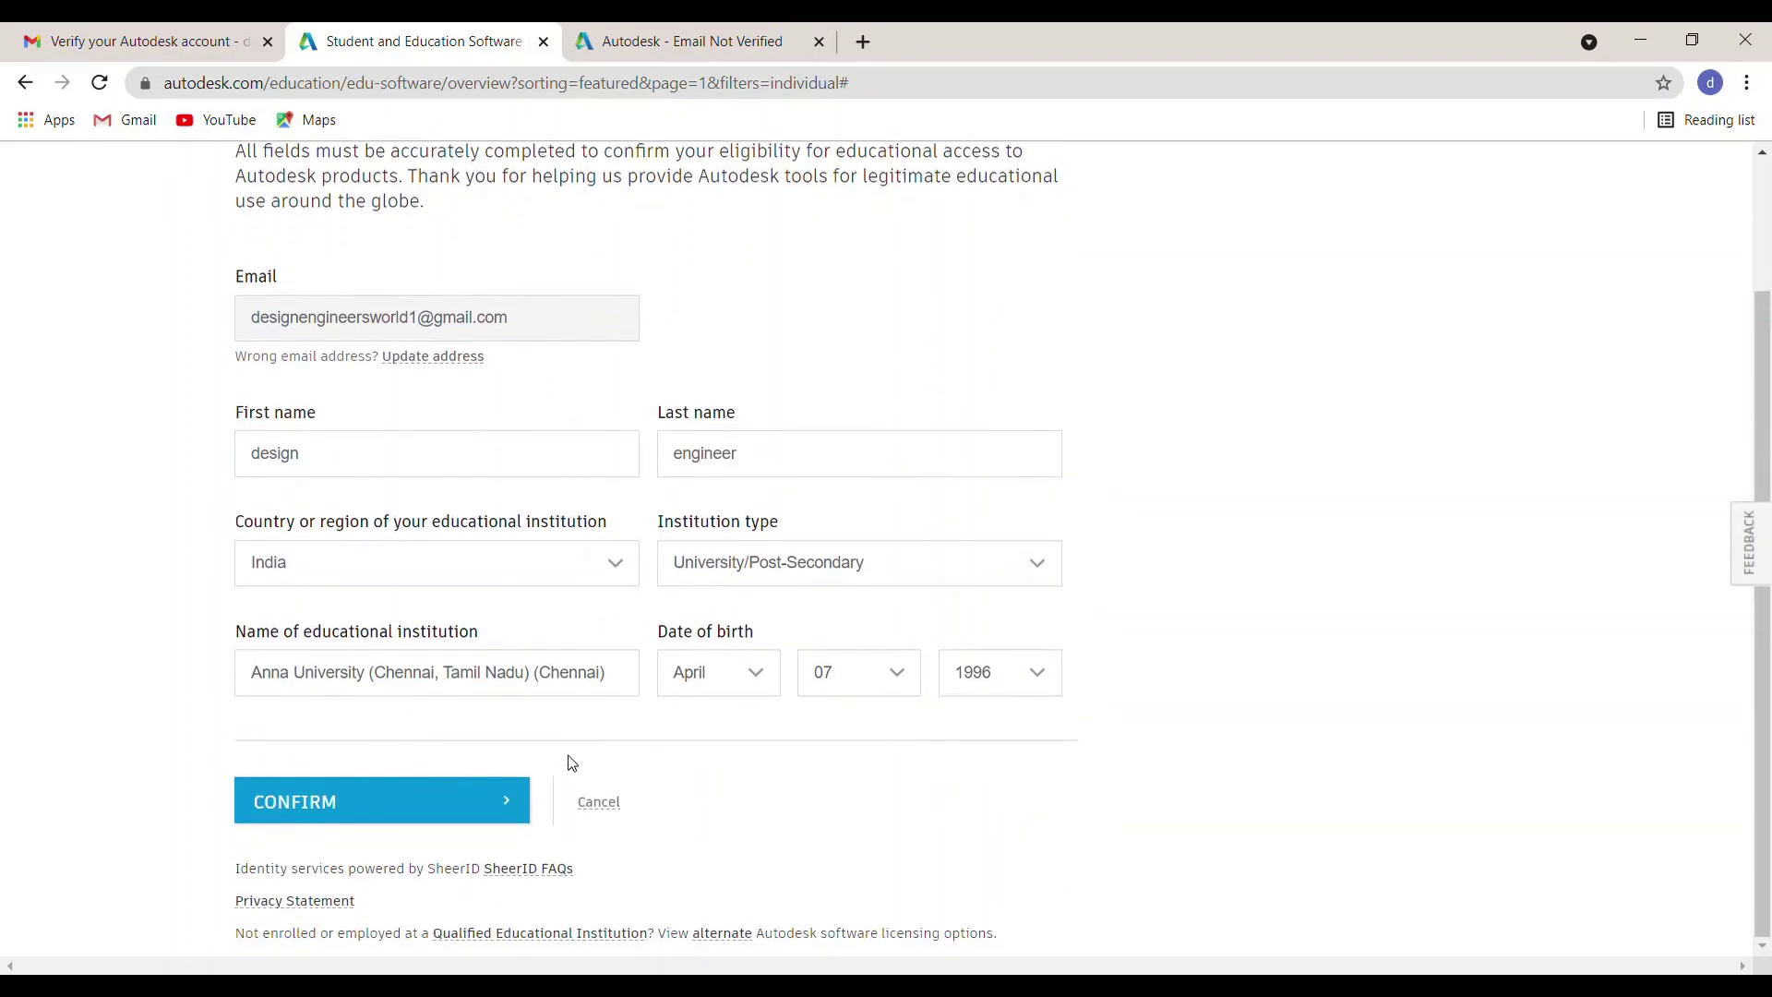
{"action": "left_click", "coordinate": [485, 809]}
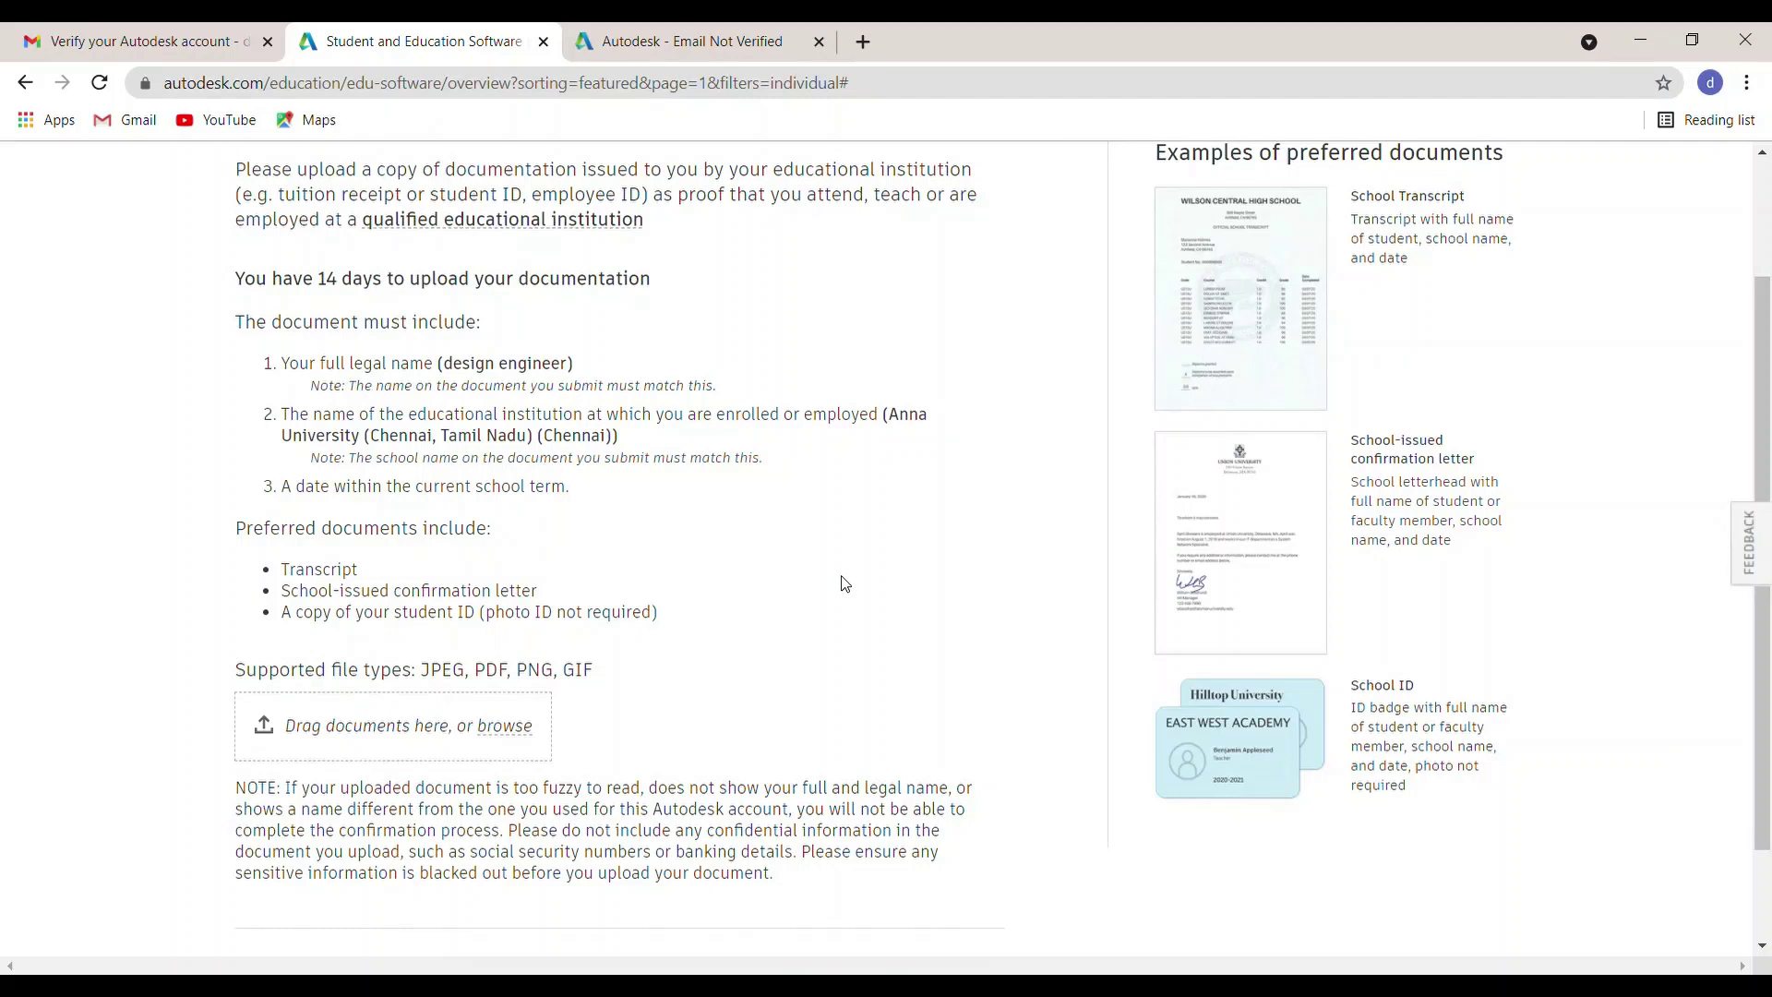
{"action": "scroll", "coordinate": [845, 586], "scroll_direction": "down", "scroll_amount": 1}
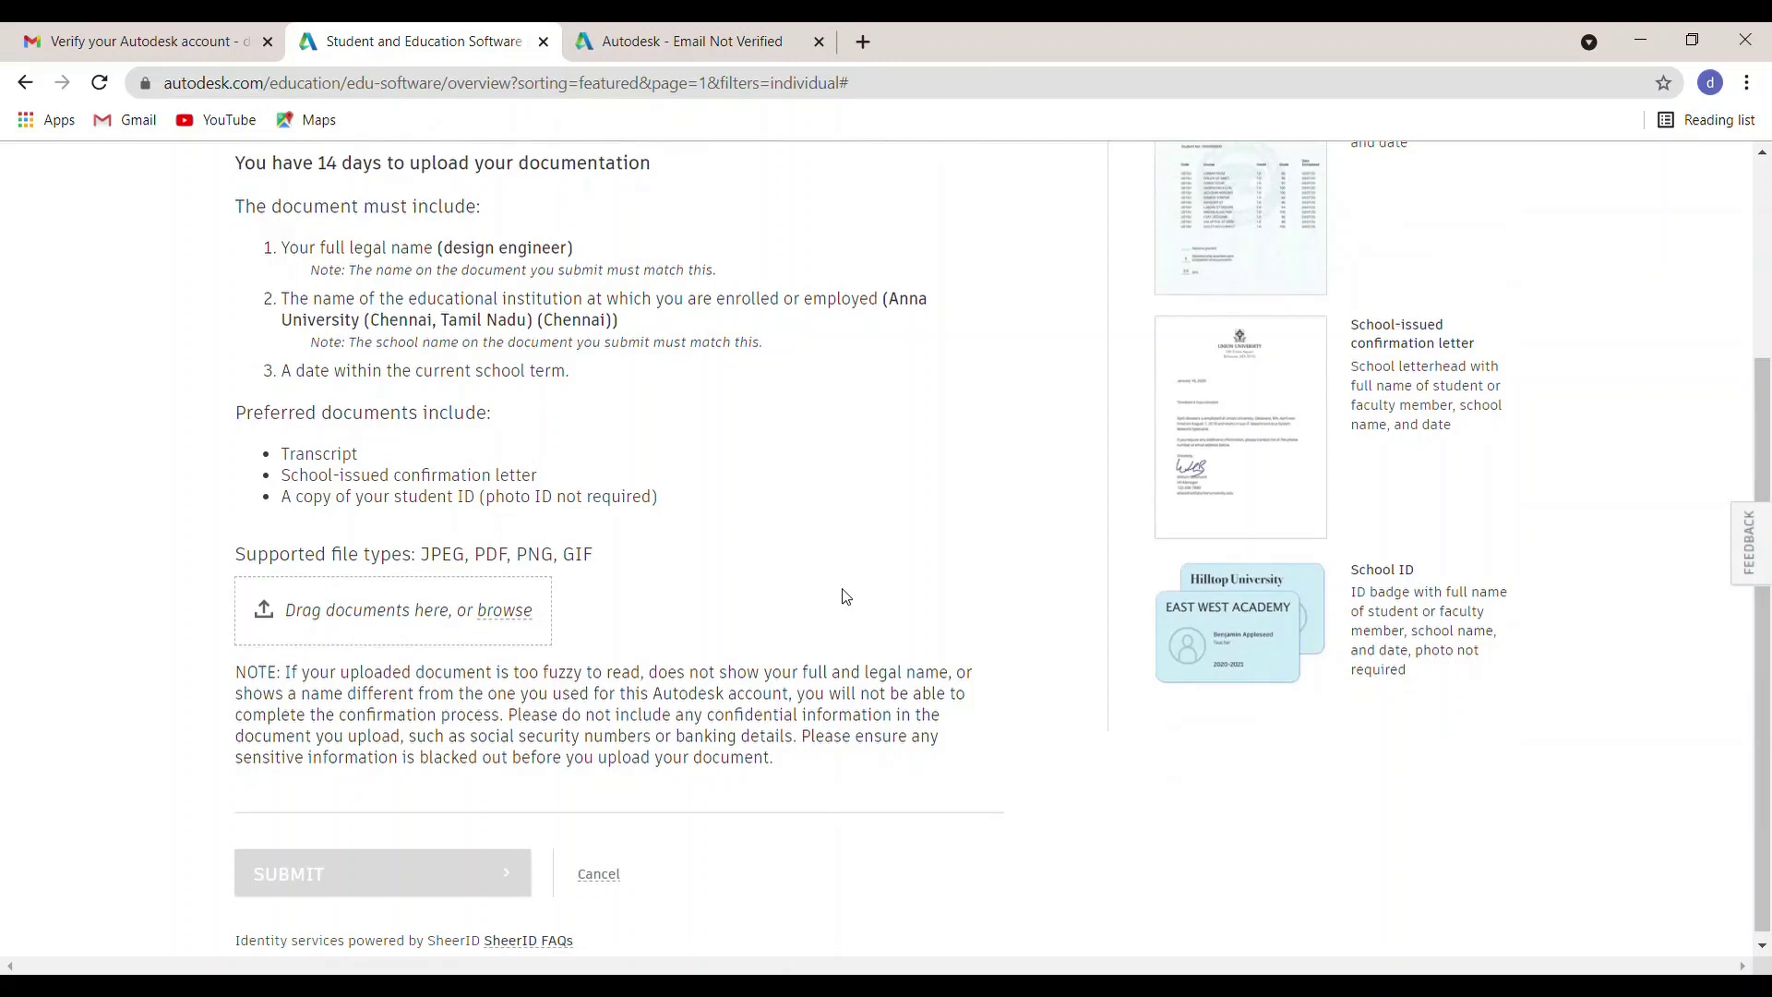
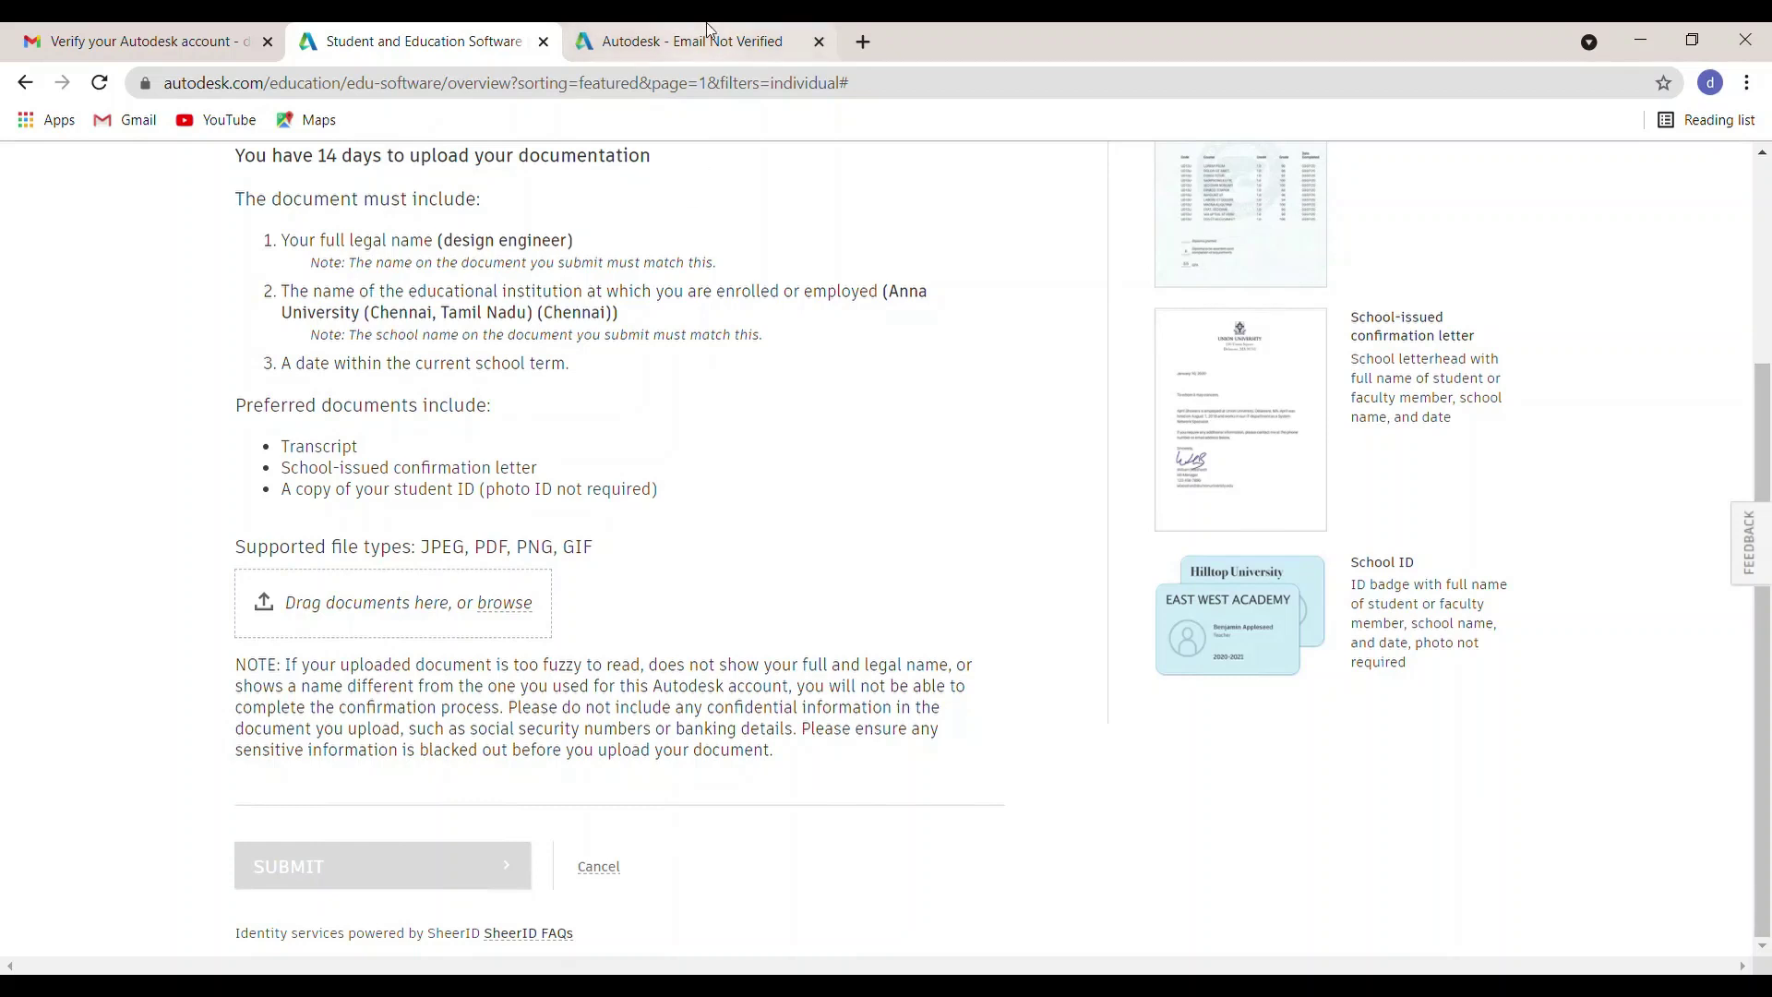
- Check the verification tab, then go to autodesk.com/students in a new browser window
{"action": "left_click", "coordinate": [710, 31]}
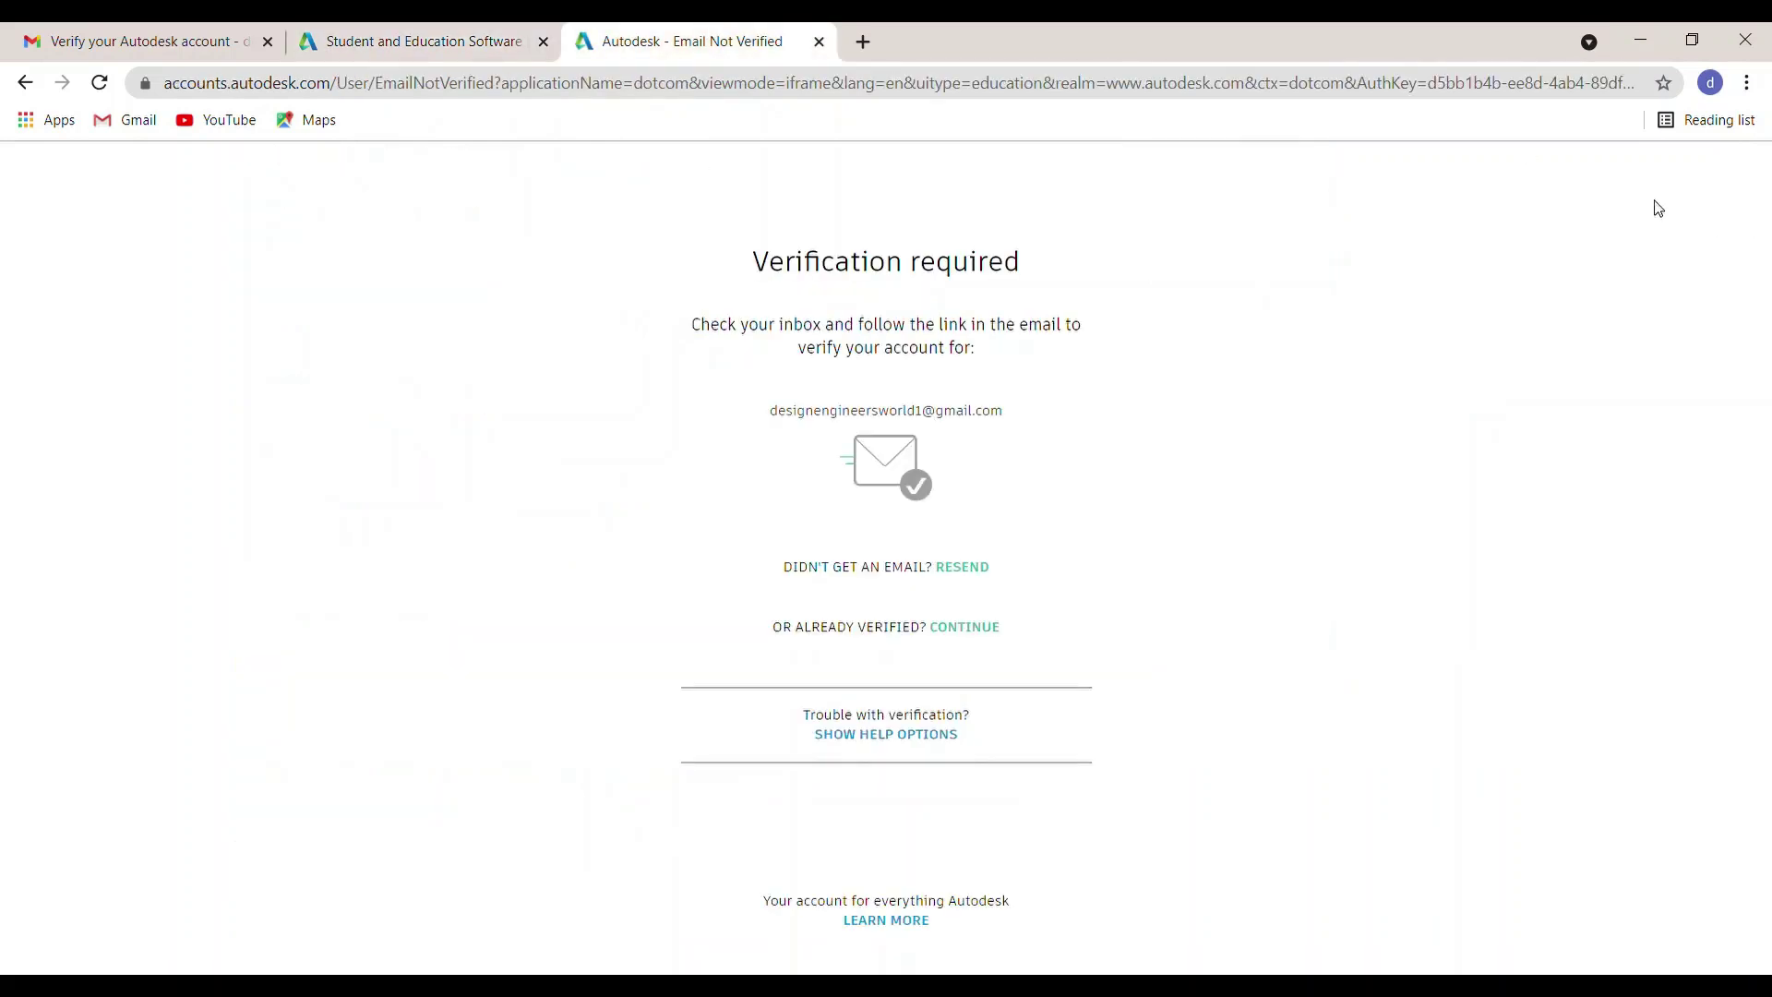
{"action": "key", "text": "ctrl+n"}
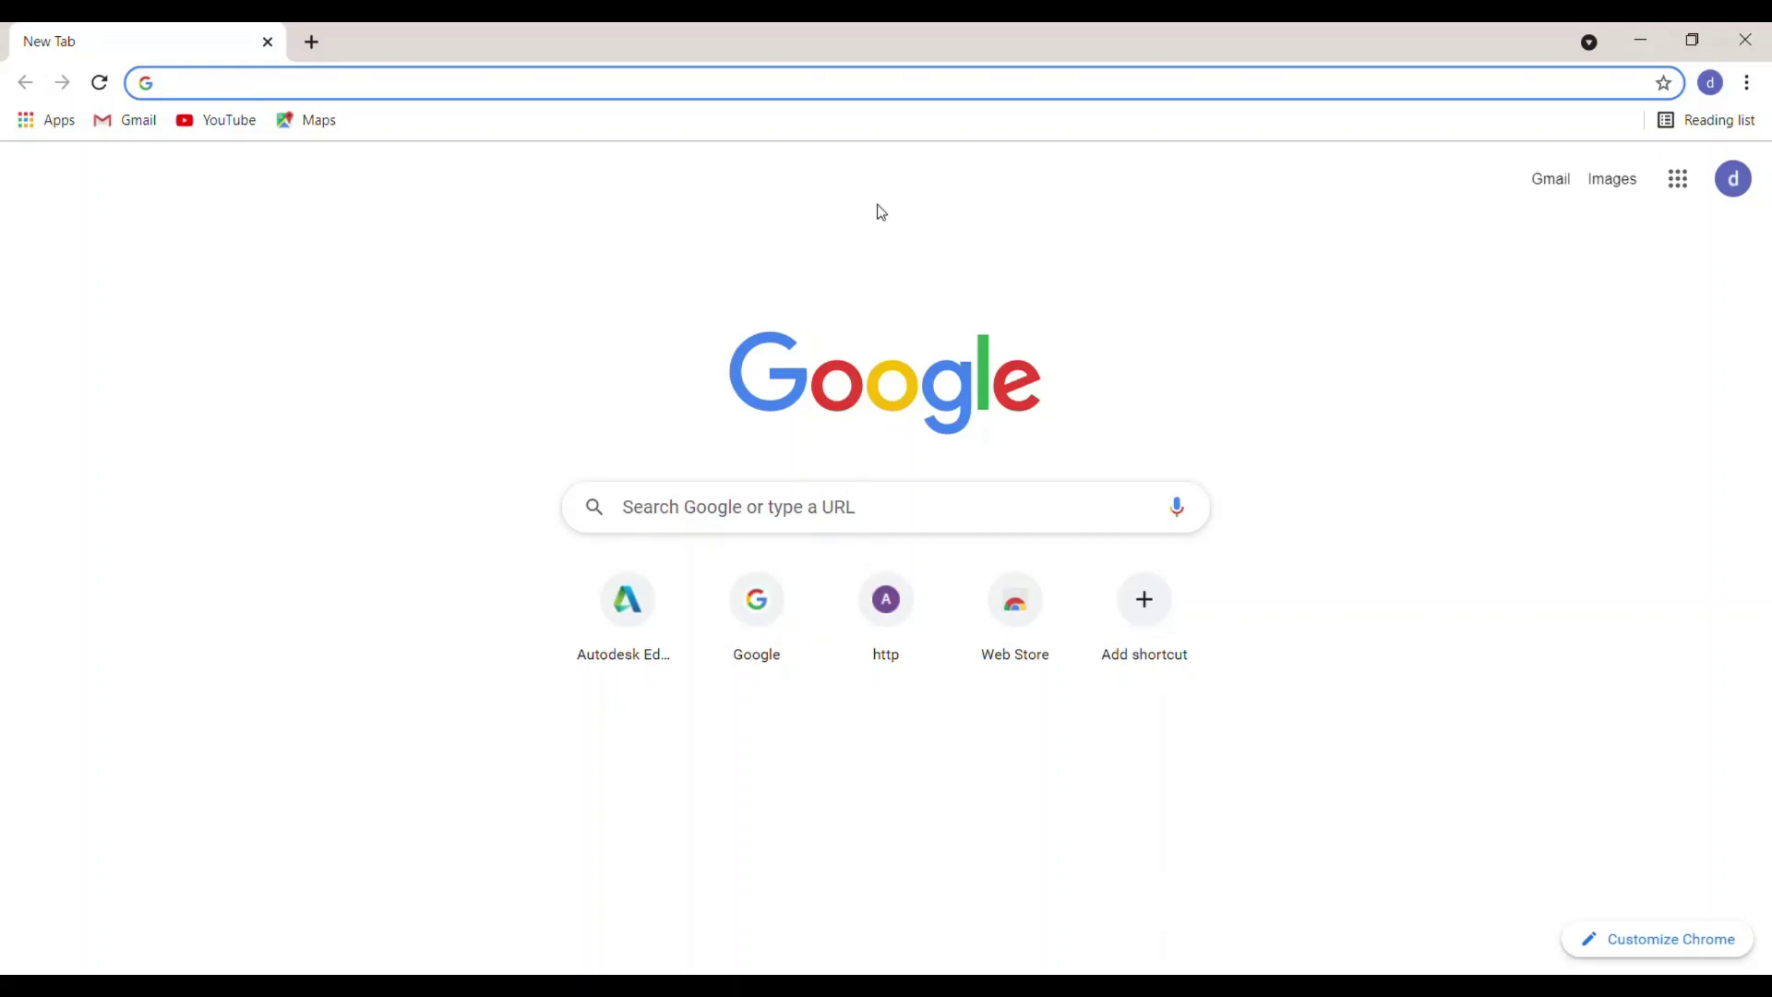
{"action": "type", "text": "au"}
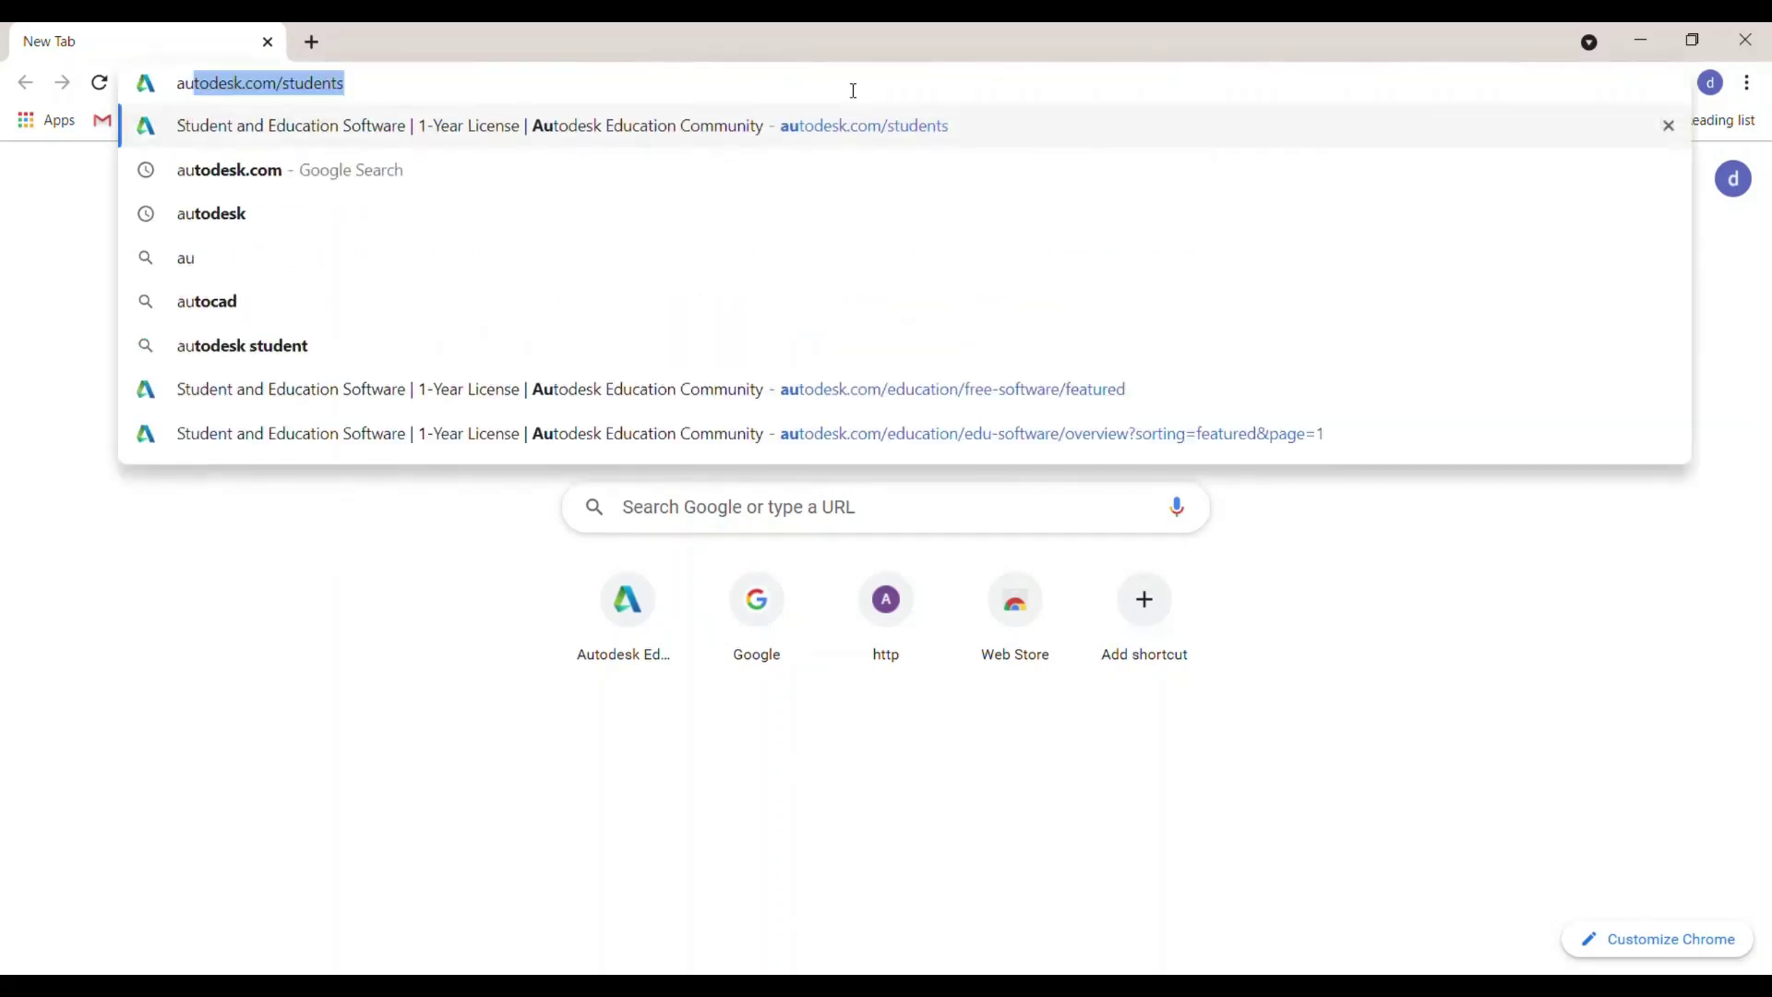
{"action": "type", "text": "todes"}
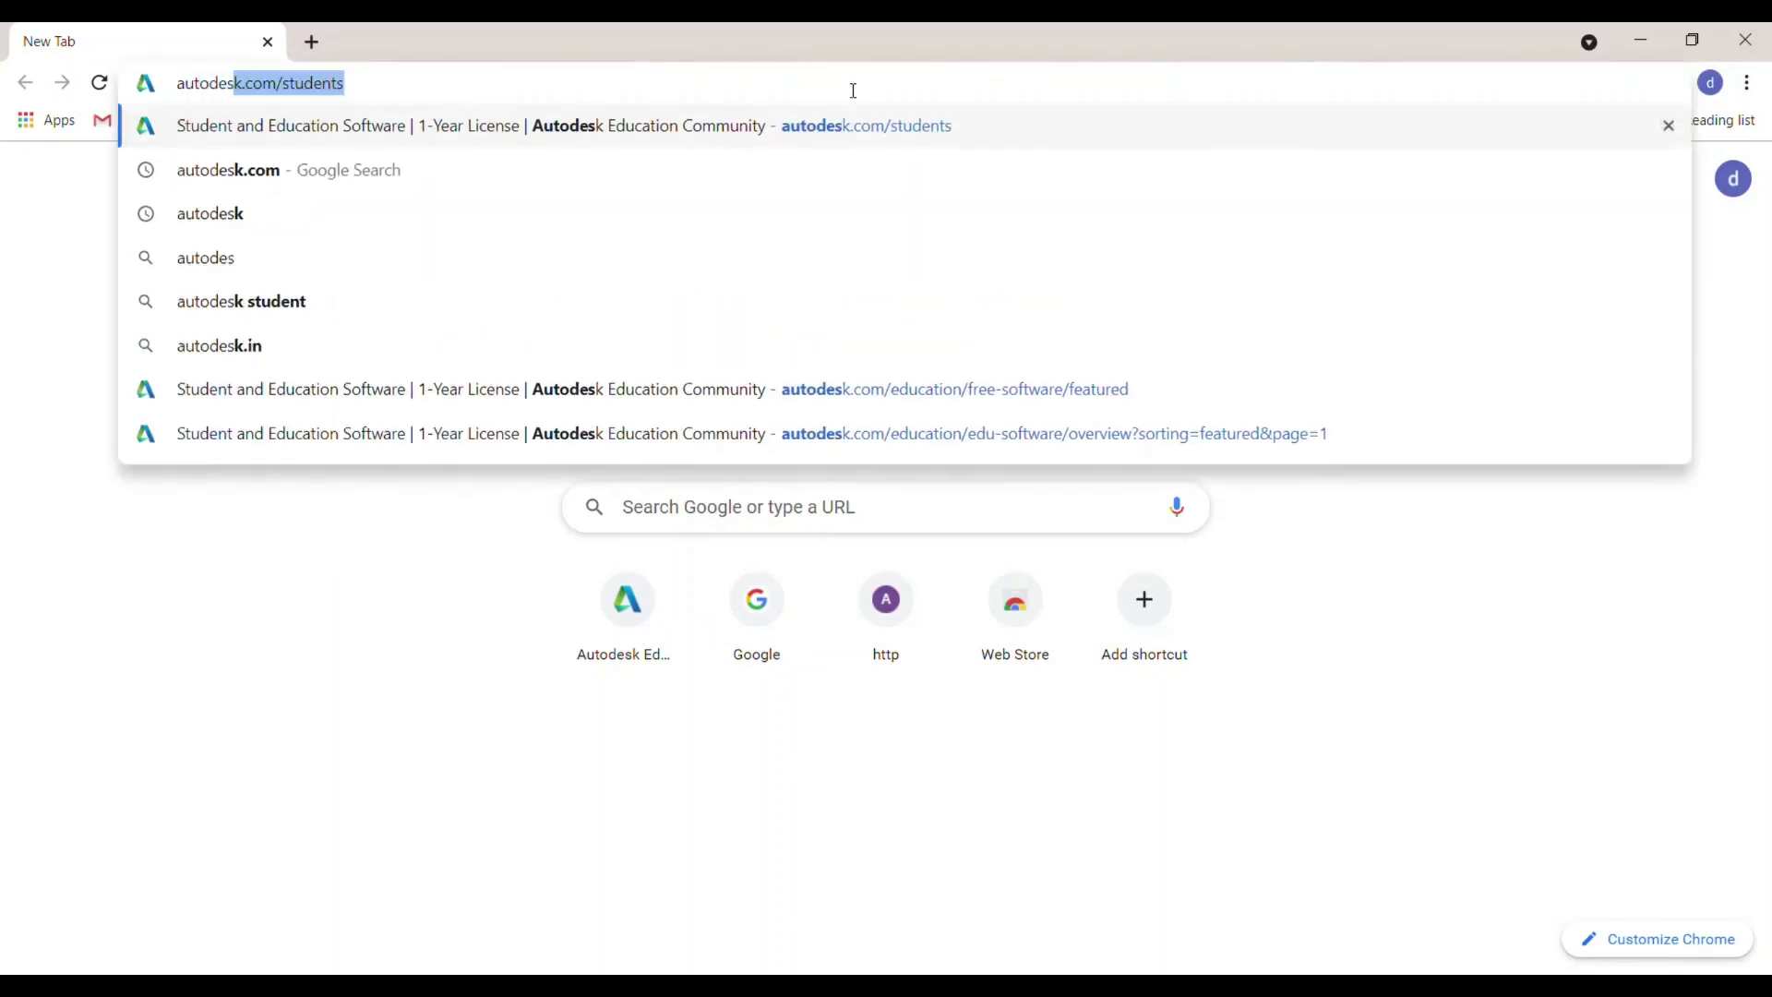
{"action": "type", "text": "k.c"}
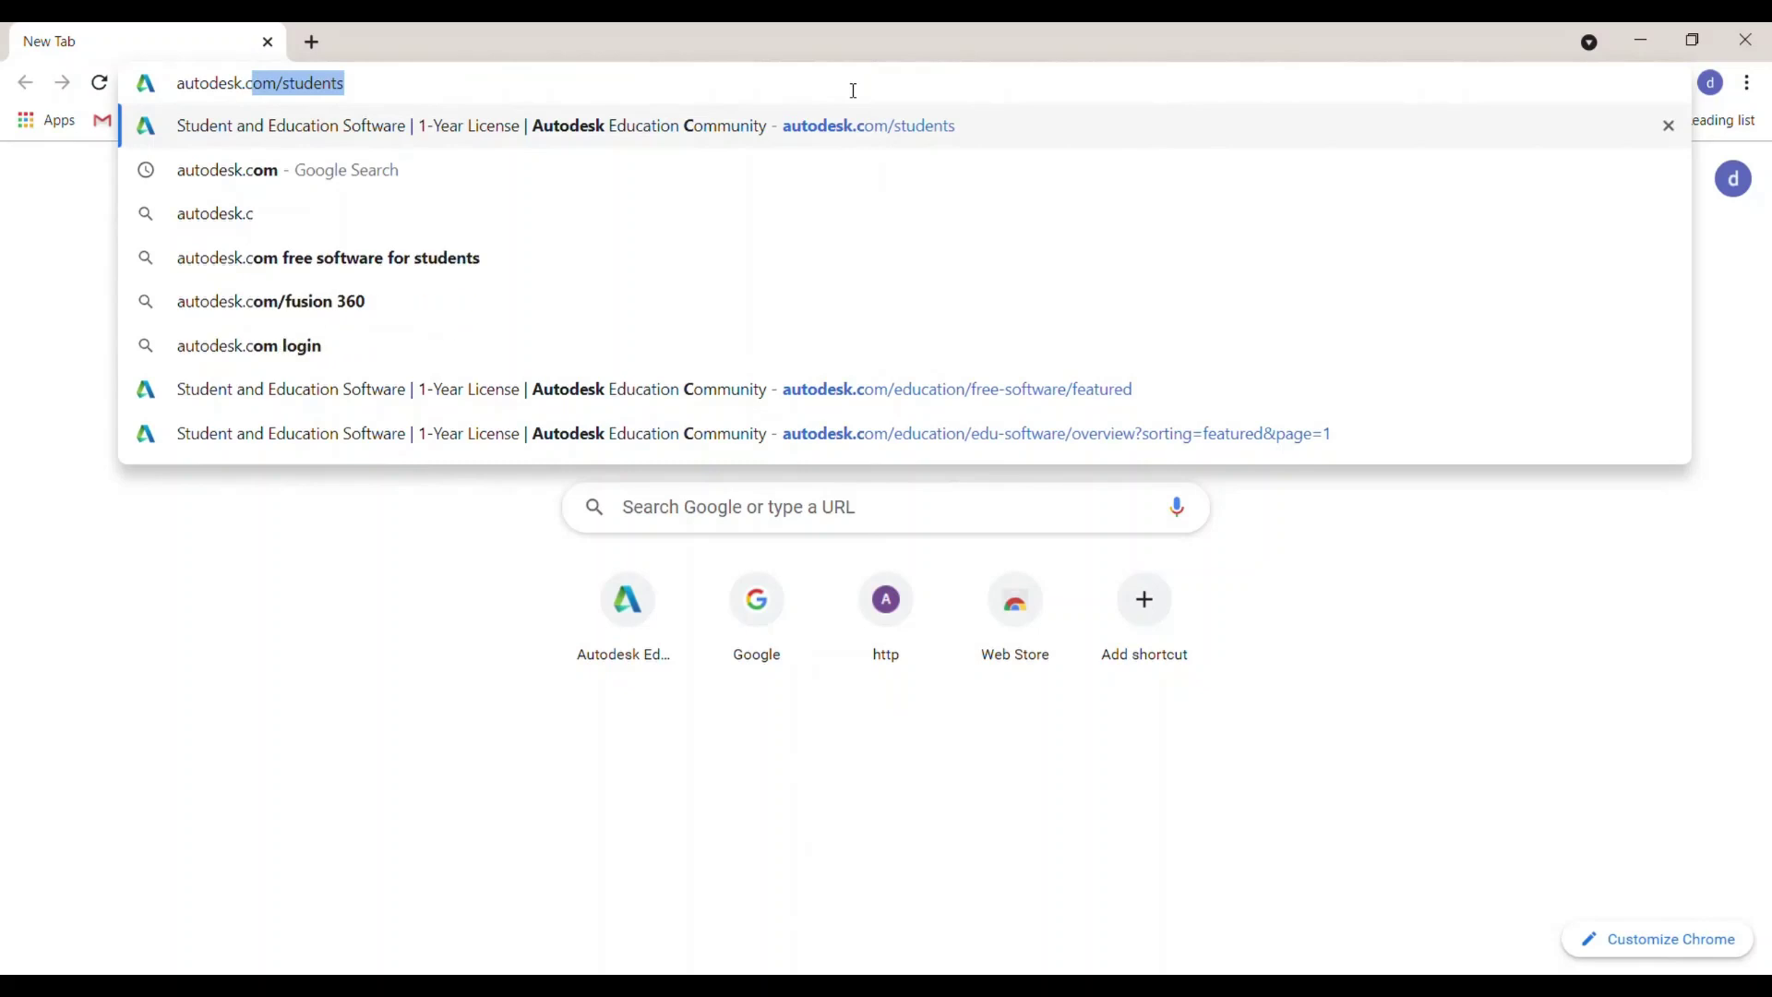
{"action": "type", "text": "om/stu"}
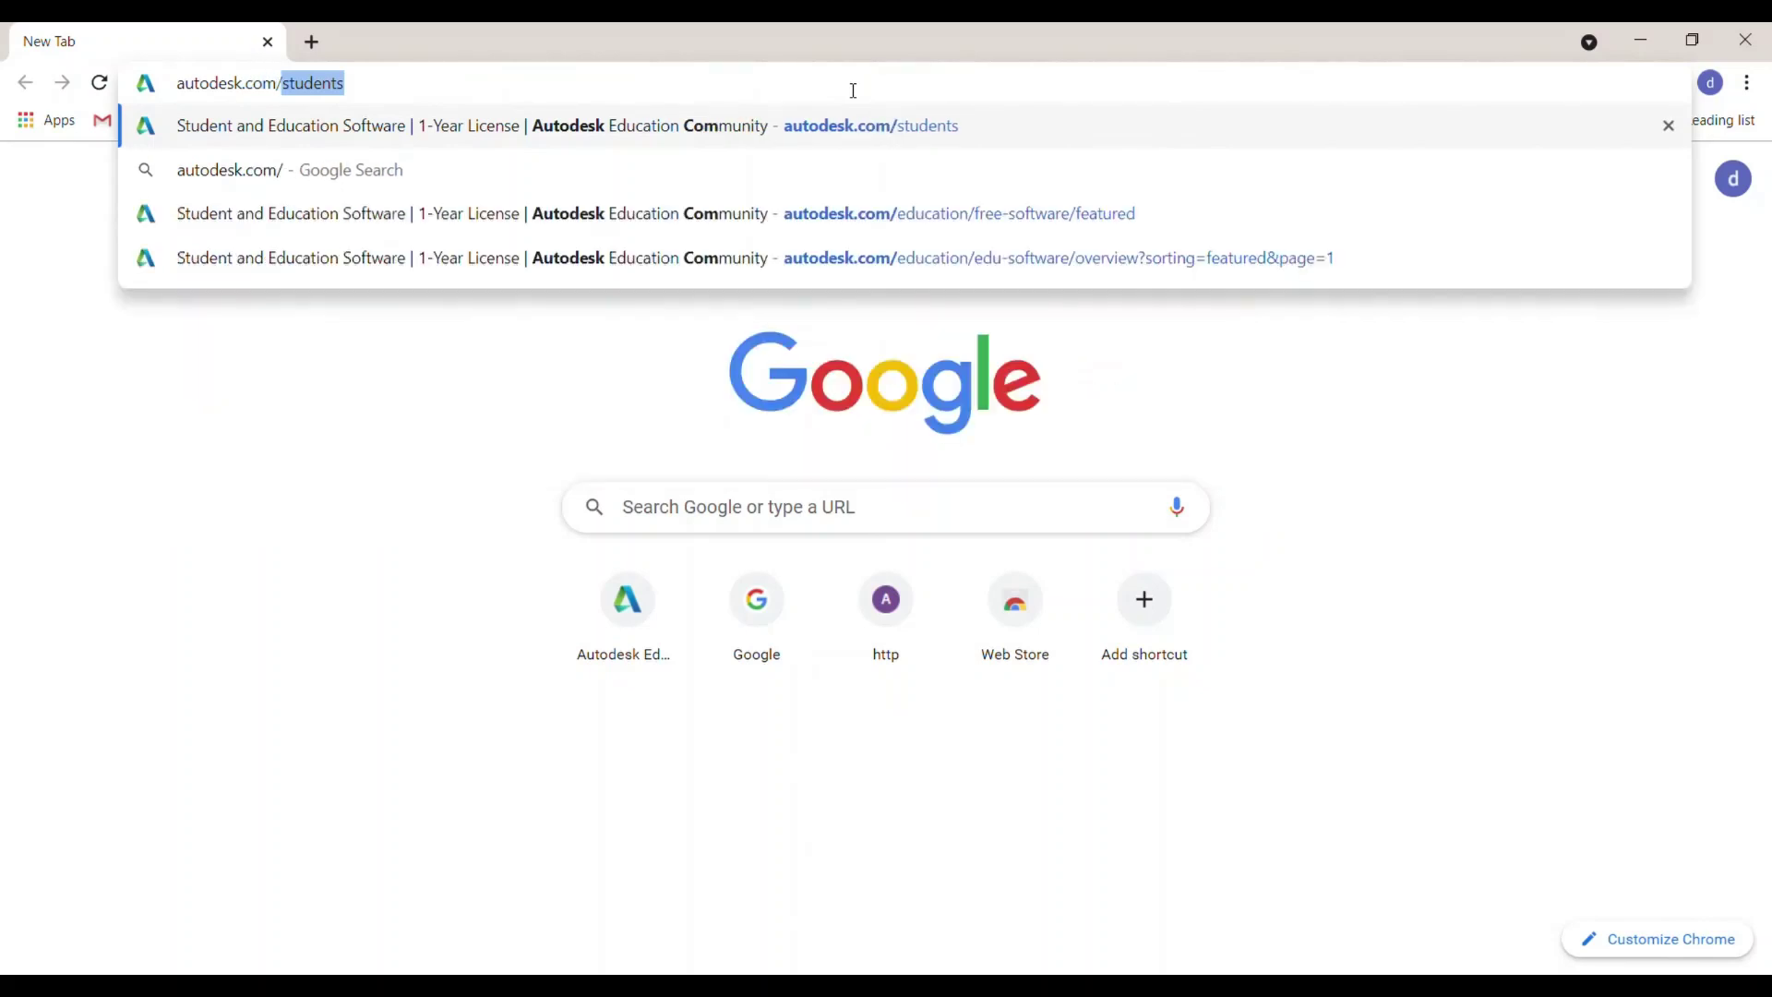
{"action": "type", "text": "dents"}
{"action": "key", "text": "Return"}
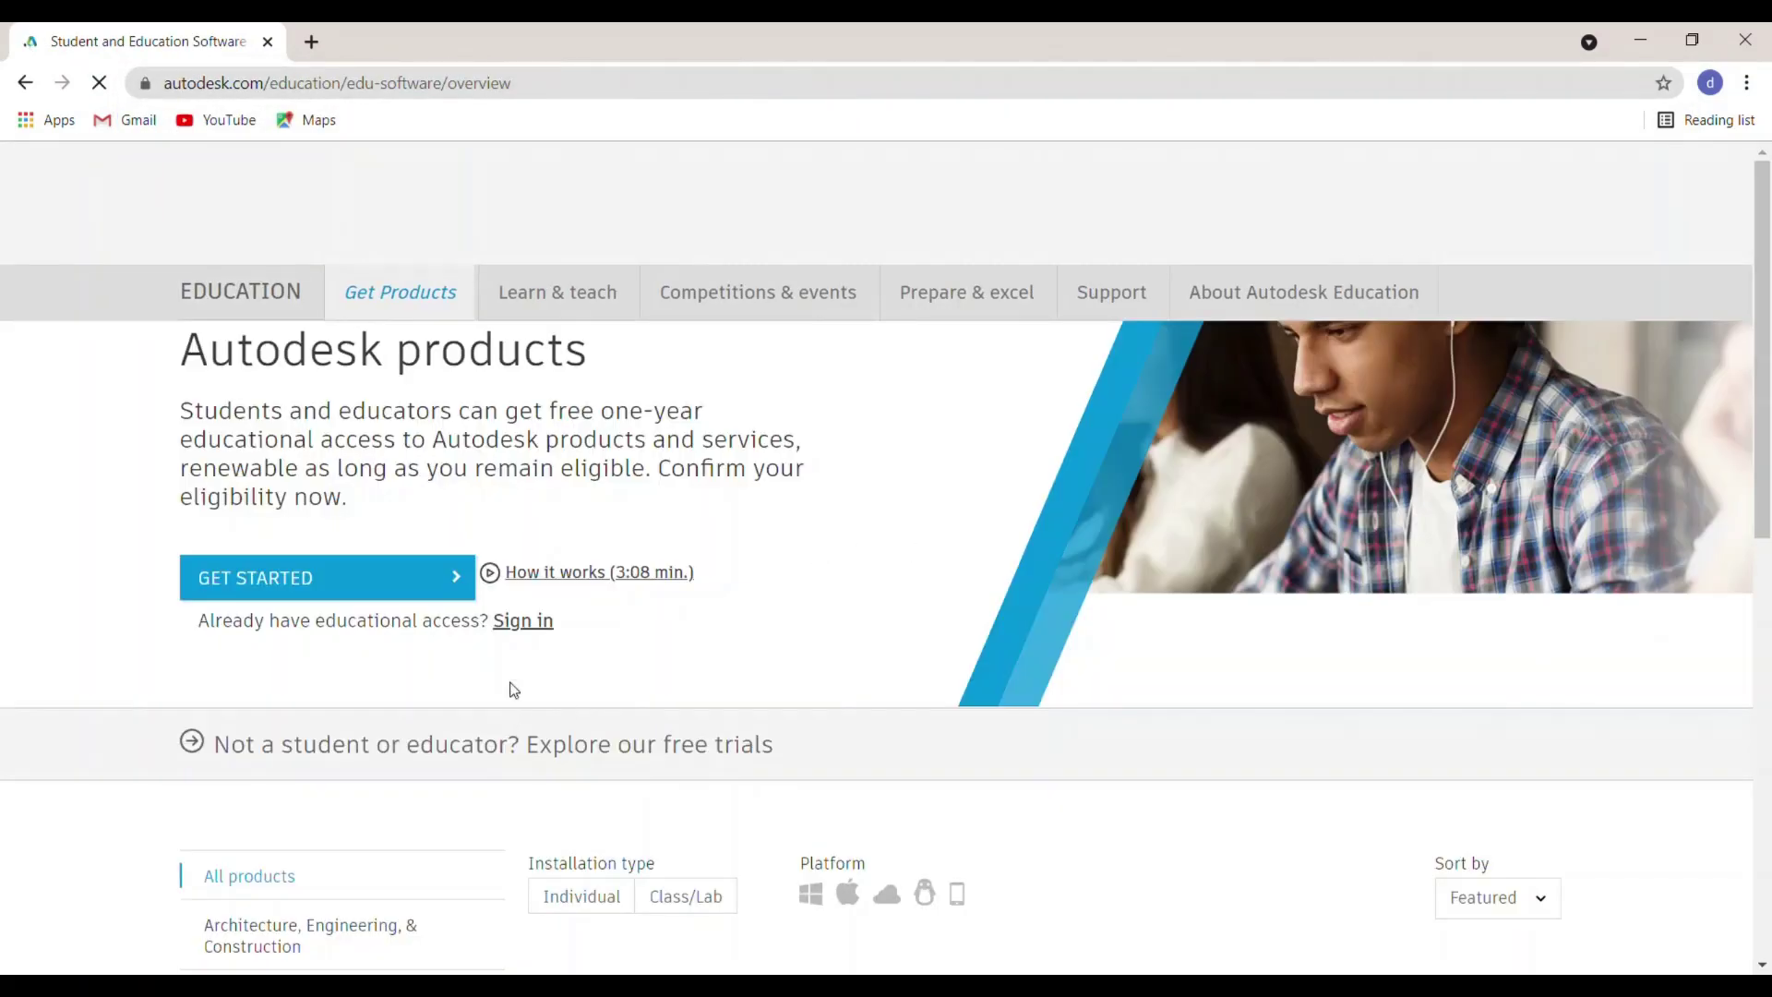
- Sign in to the existing Autodesk account with the pasted e-mail and the account password
{"action": "left_click", "coordinate": [521, 626]}
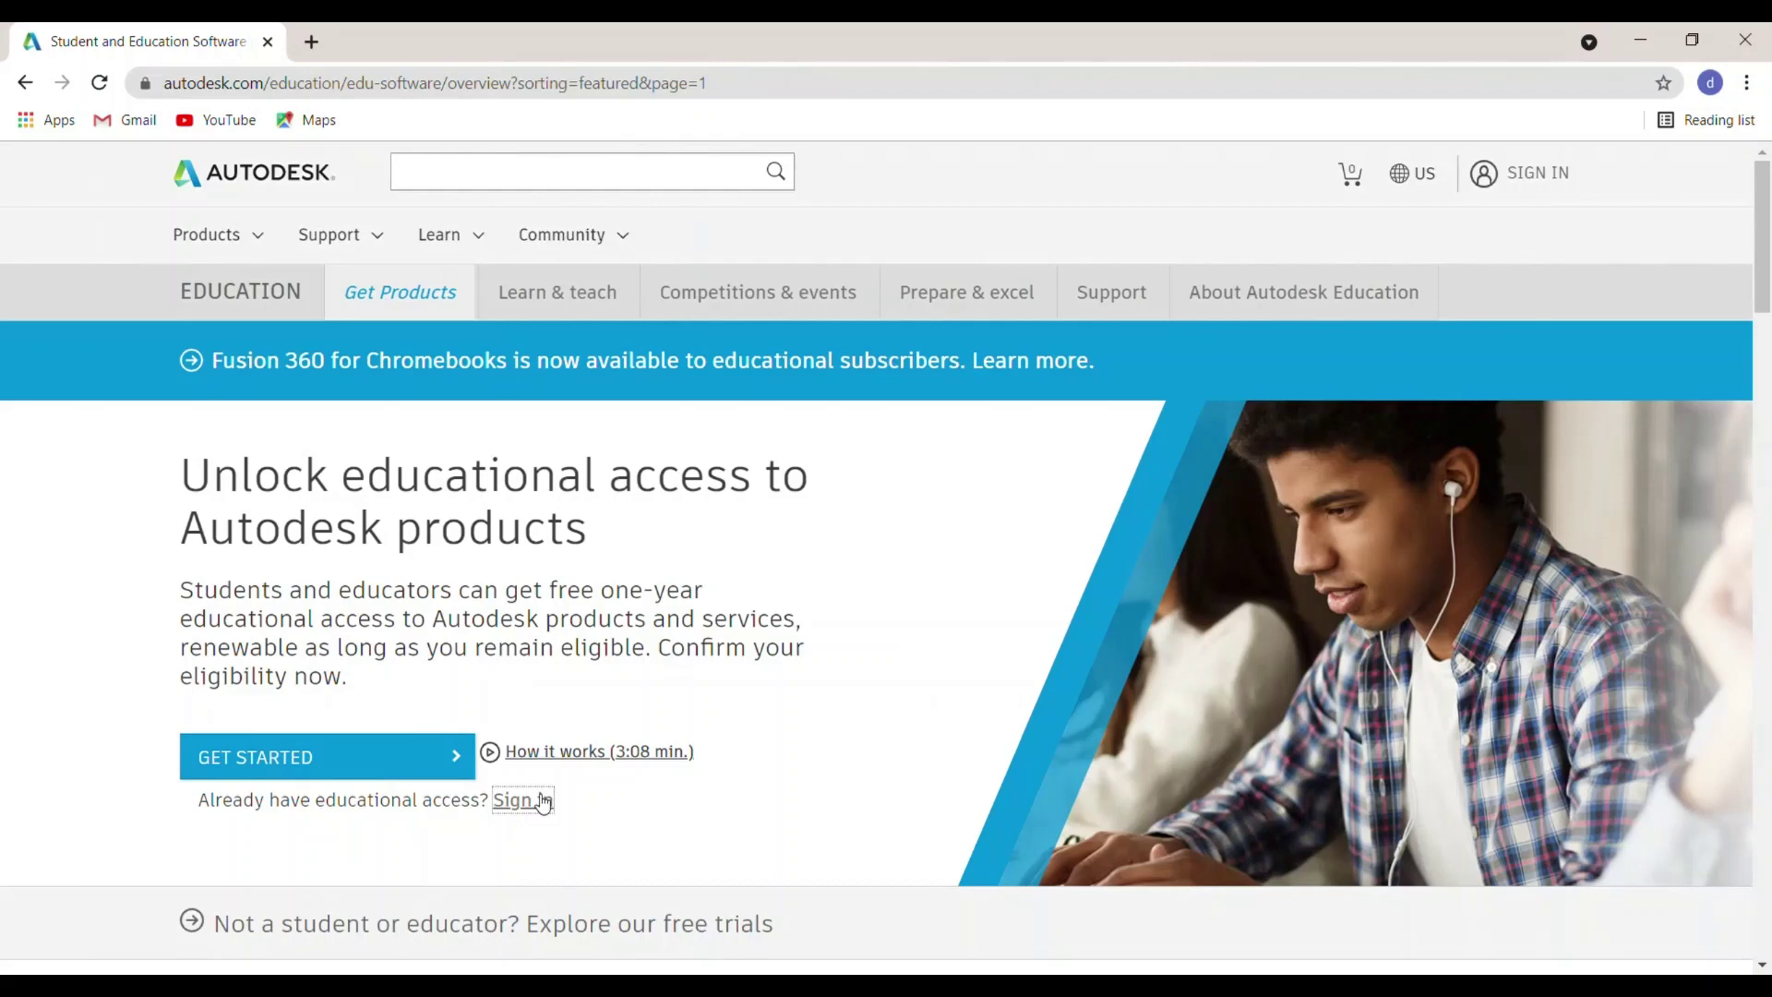
{"action": "left_click", "coordinate": [544, 803]}
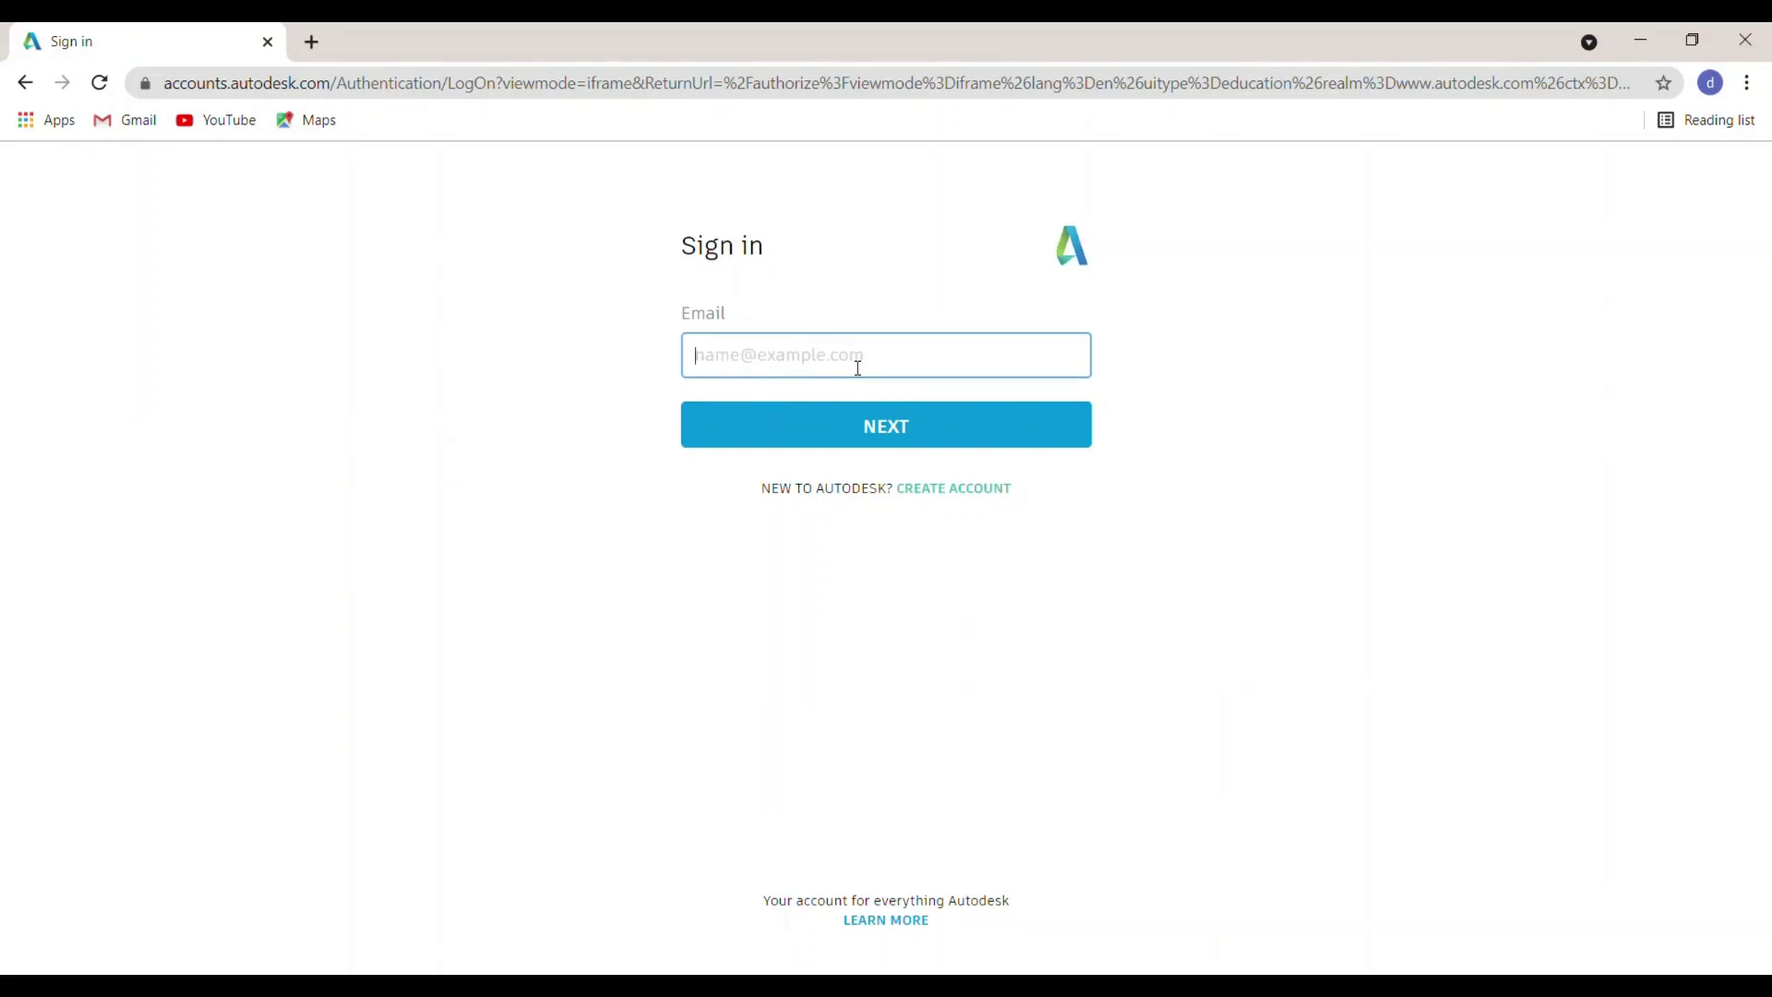
{"action": "key", "text": "ctrl+v"}
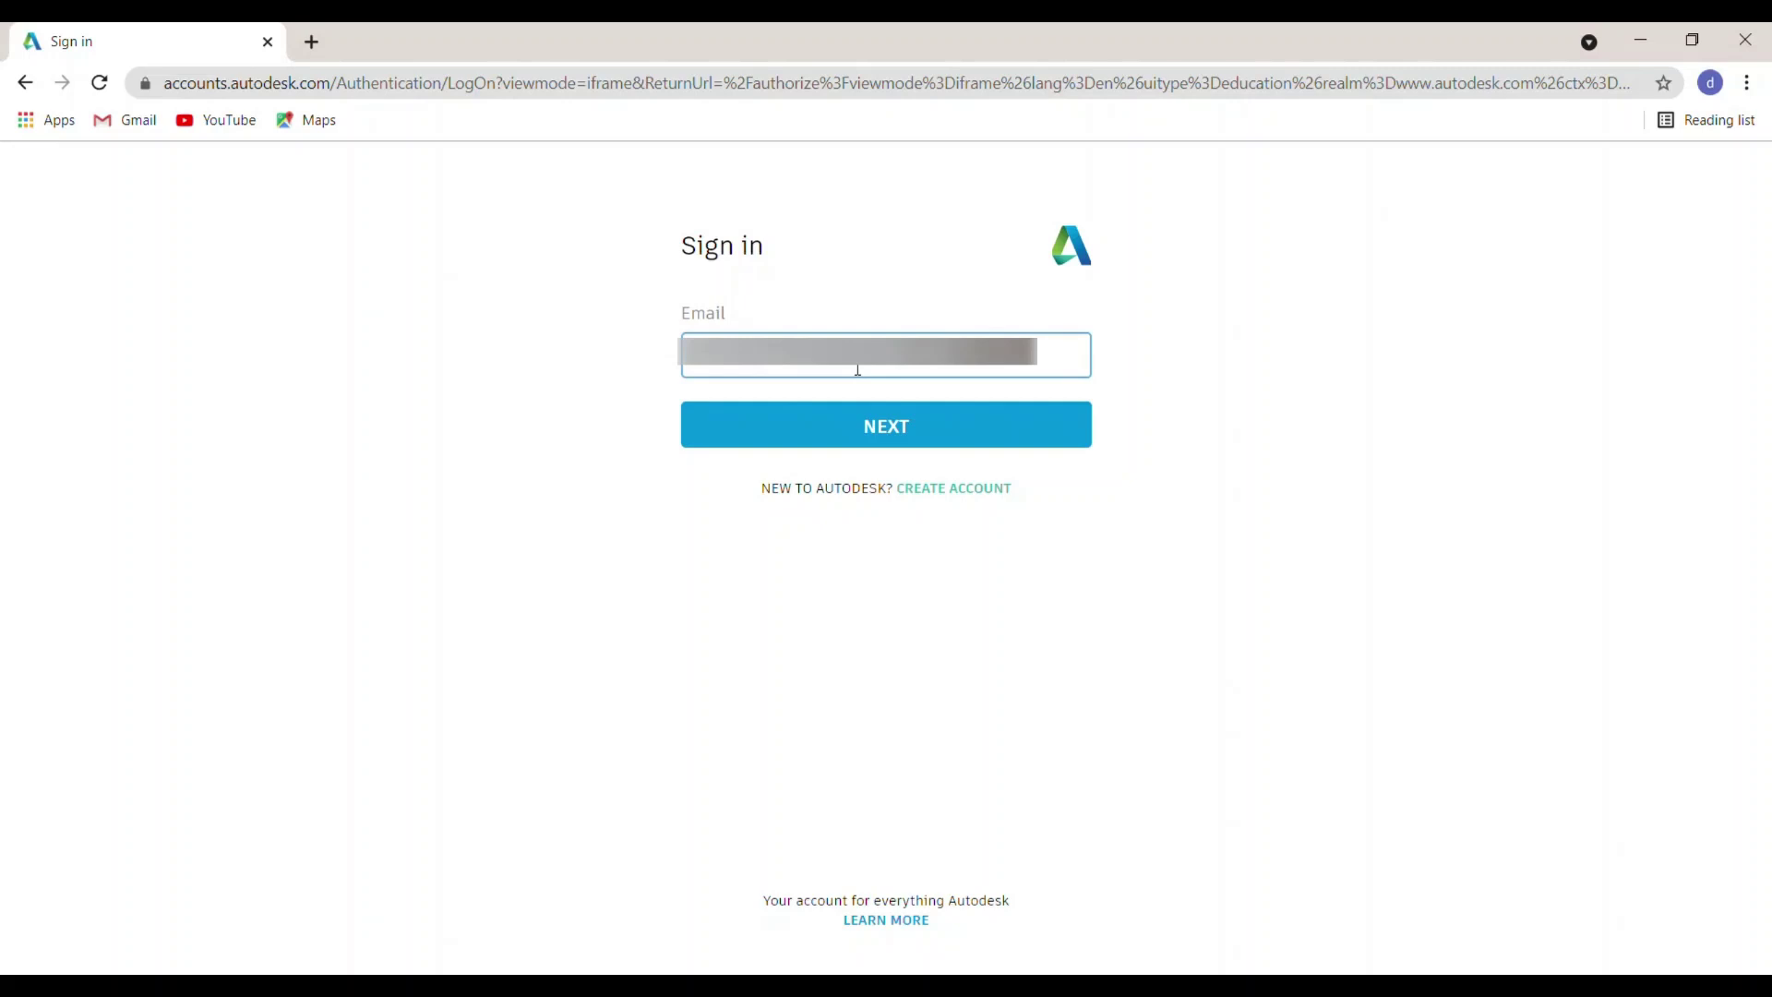
{"action": "left_click", "coordinate": [879, 424]}
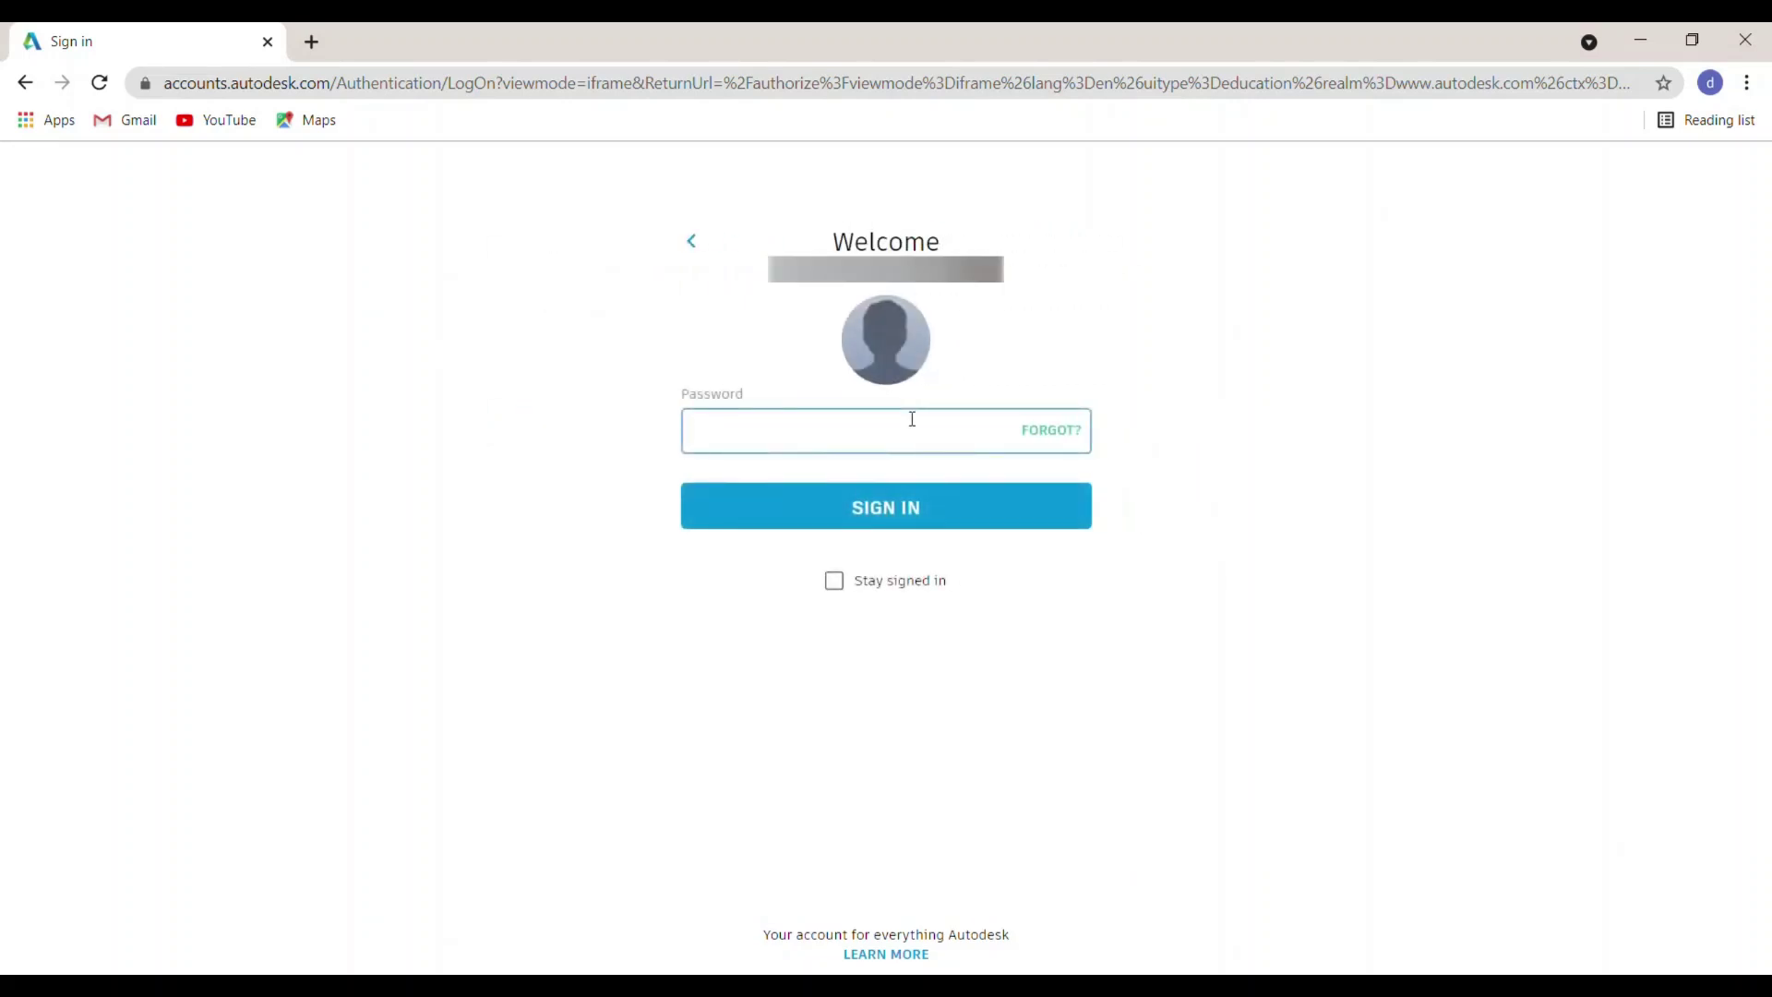
{"action": "type", "text": "••"}
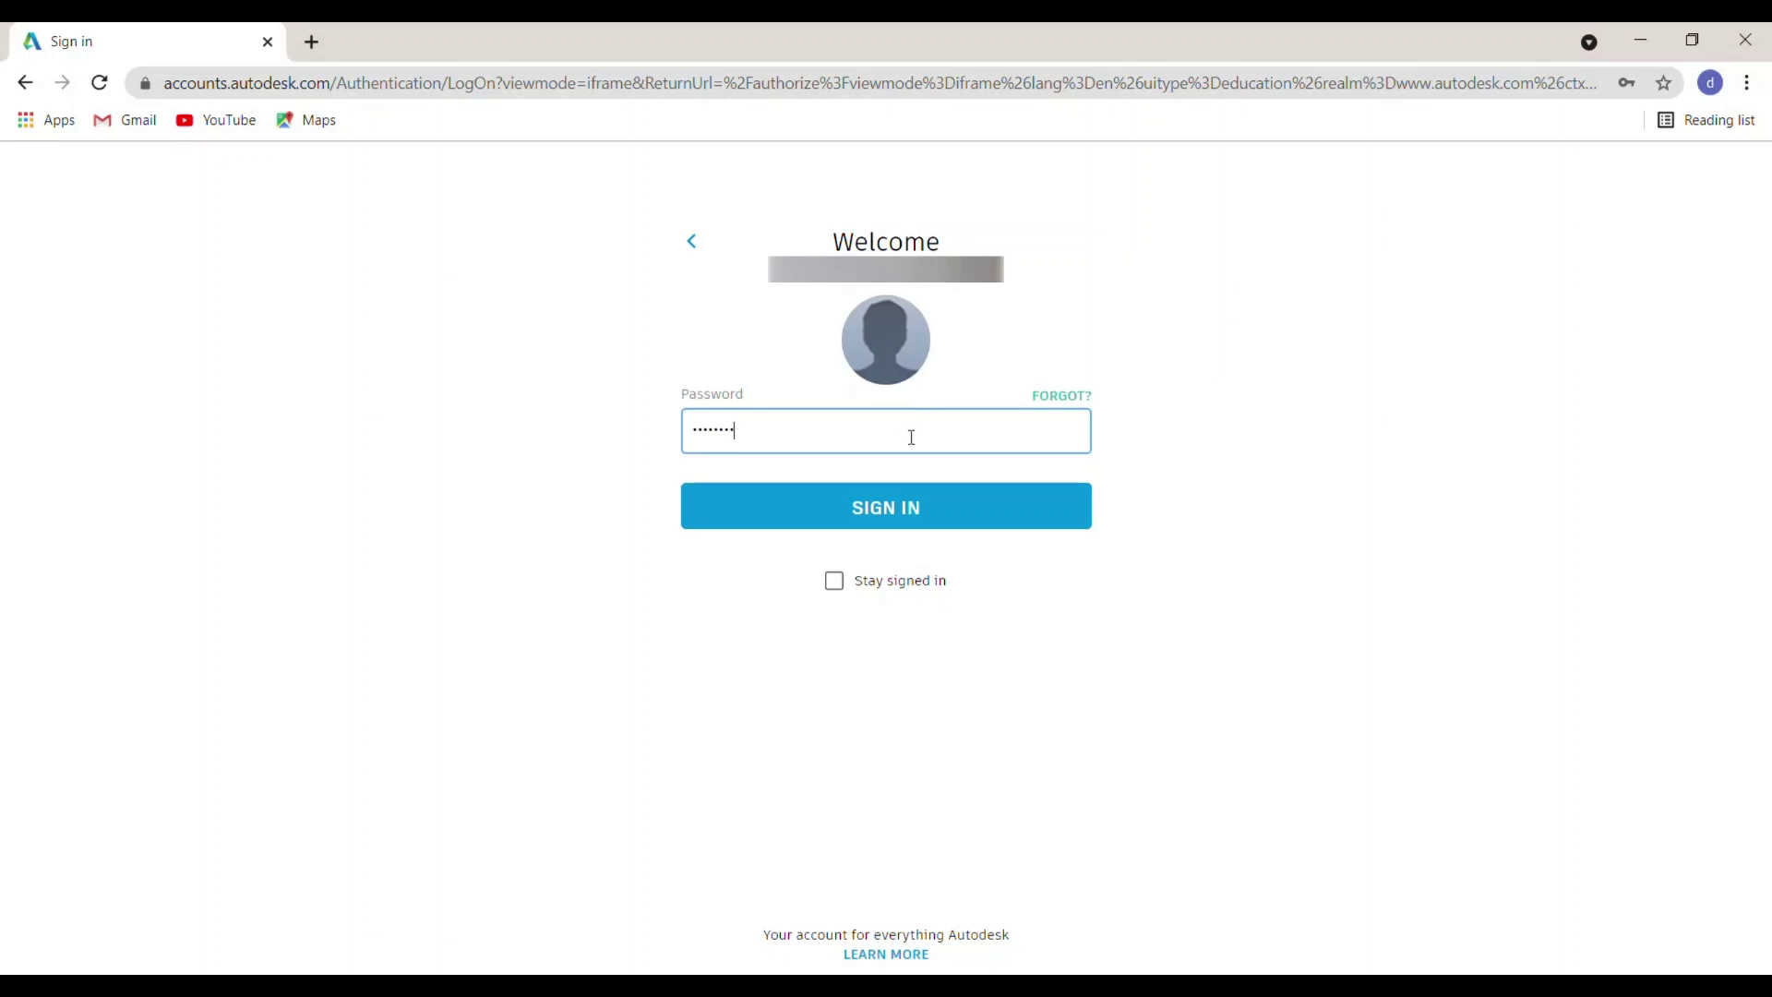
{"action": "left_click", "coordinate": [909, 514]}
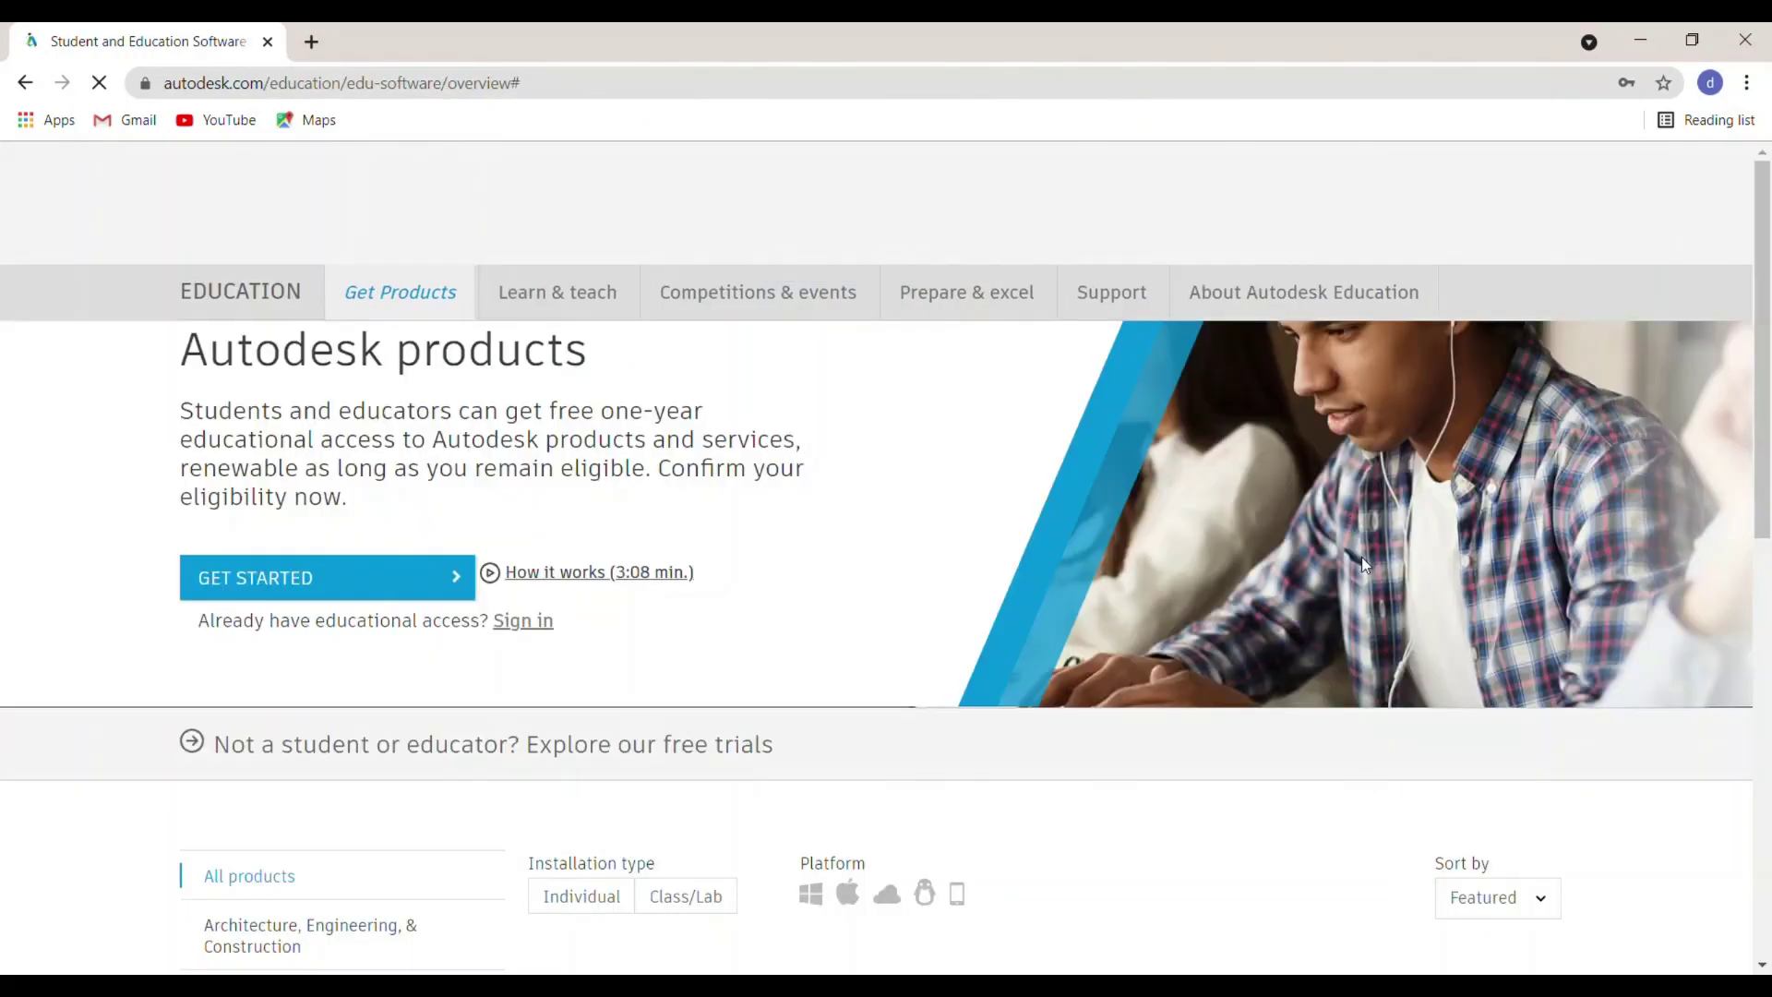
- Choose Get product on the Download Fusion 360 card and confirm with ACCESS
{"action": "scroll", "coordinate": [1364, 564], "scroll_direction": "down", "scroll_amount": 4}
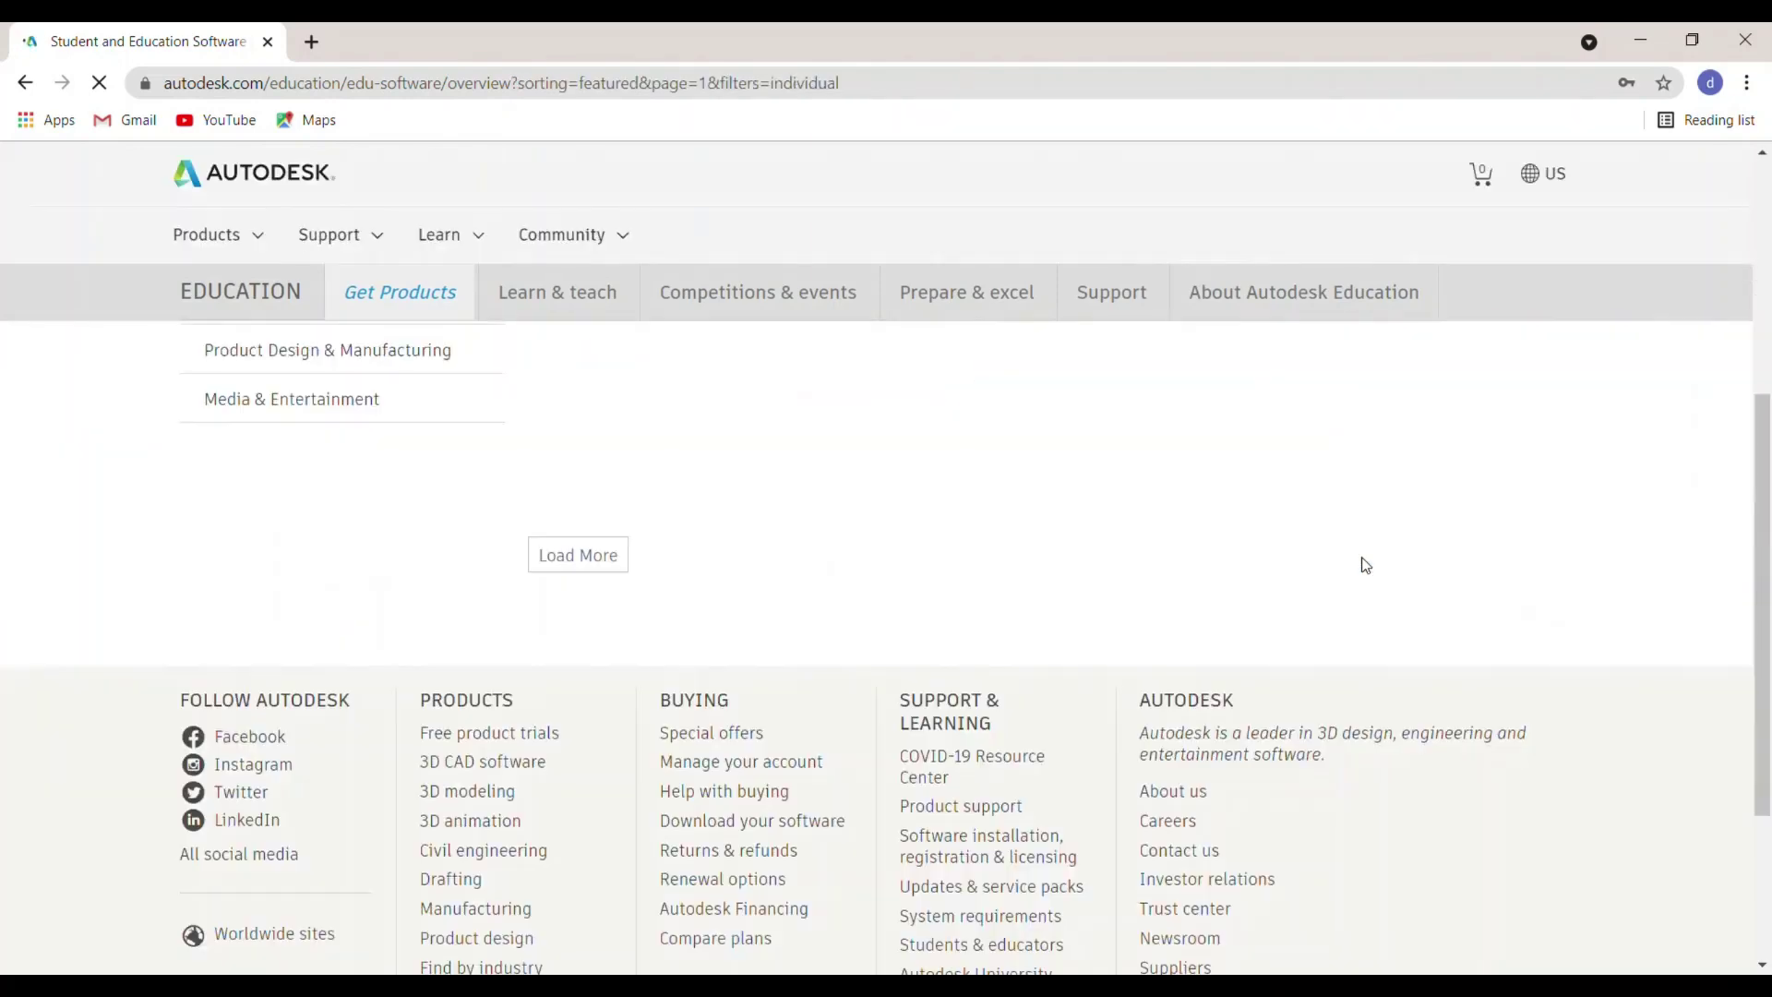
{"action": "scroll", "coordinate": [1364, 563], "scroll_direction": "up", "scroll_amount": 4}
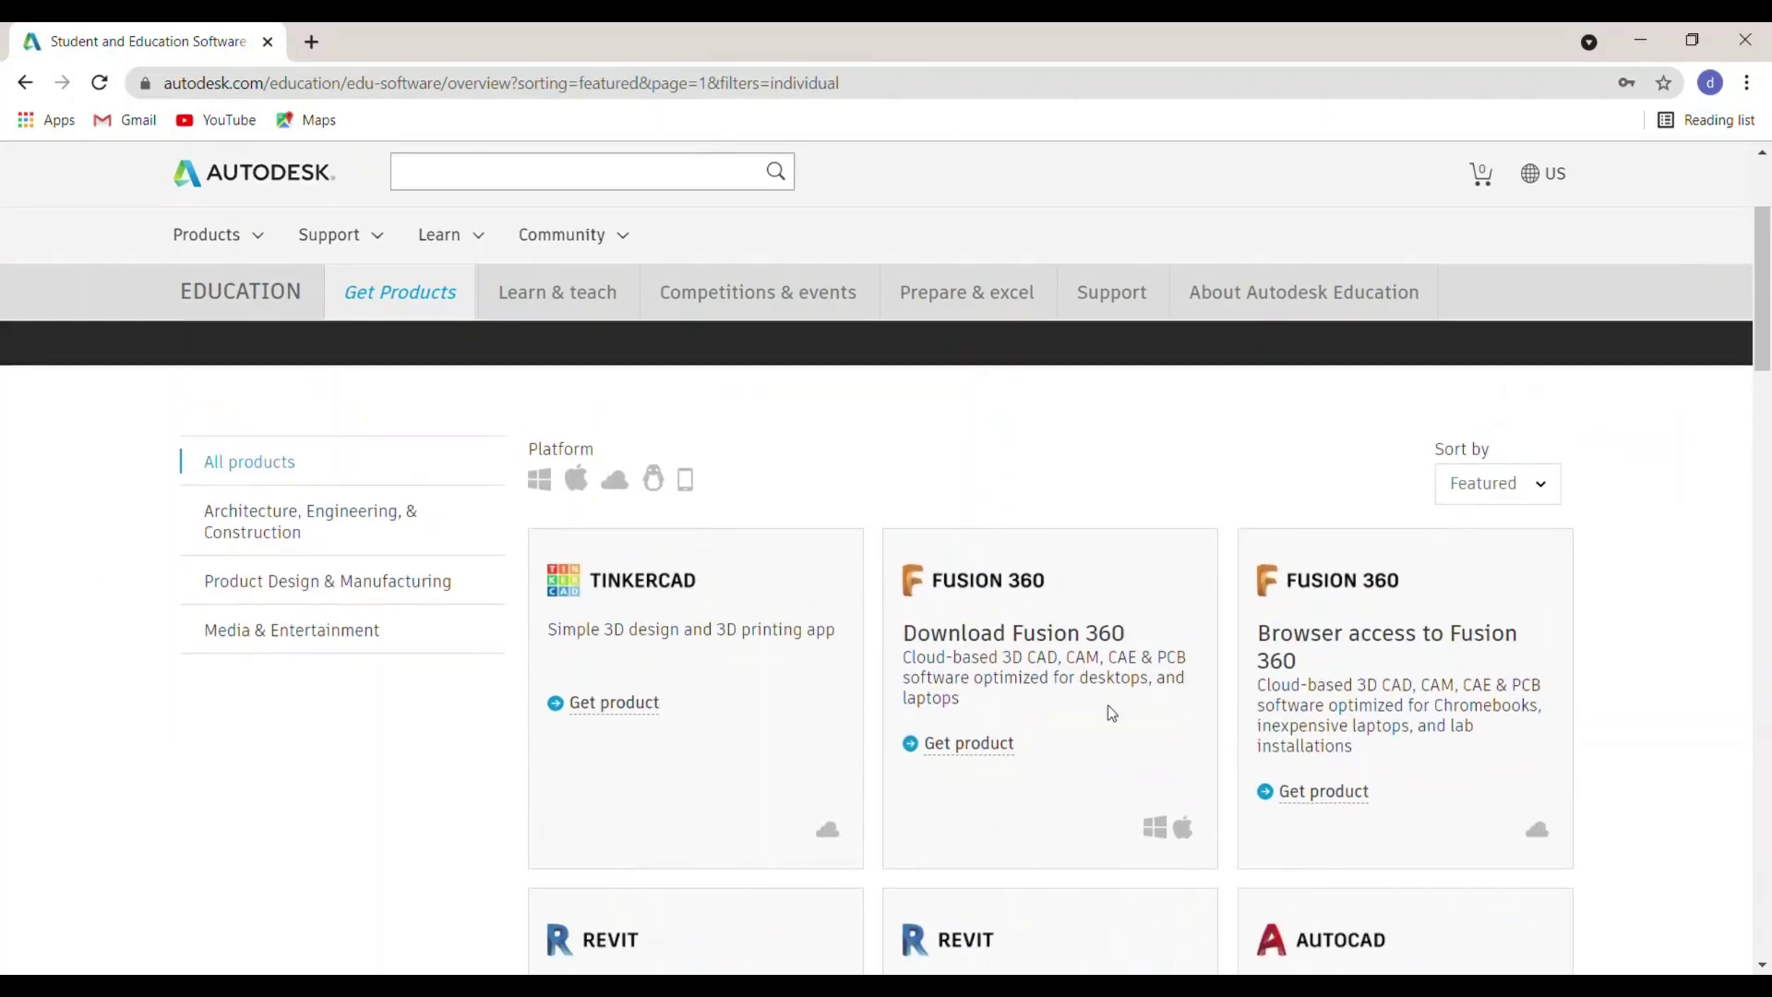
{"action": "left_click", "coordinate": [969, 743]}
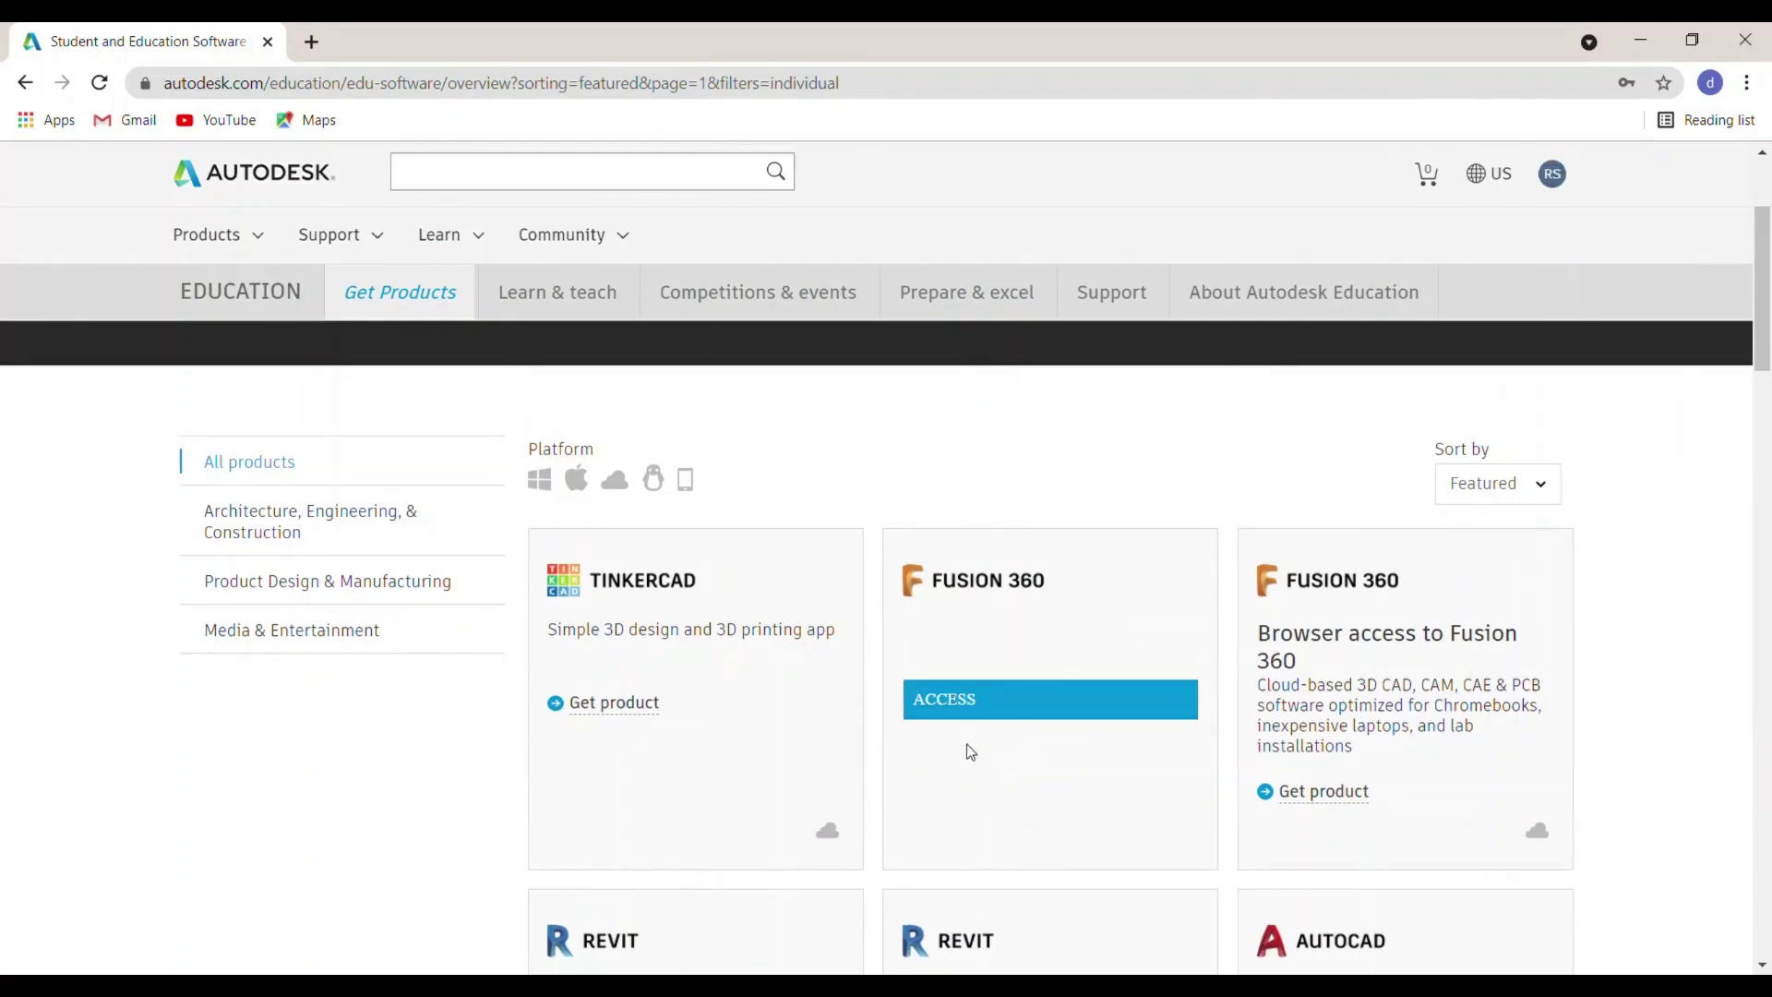
{"action": "left_click", "coordinate": [1044, 693]}
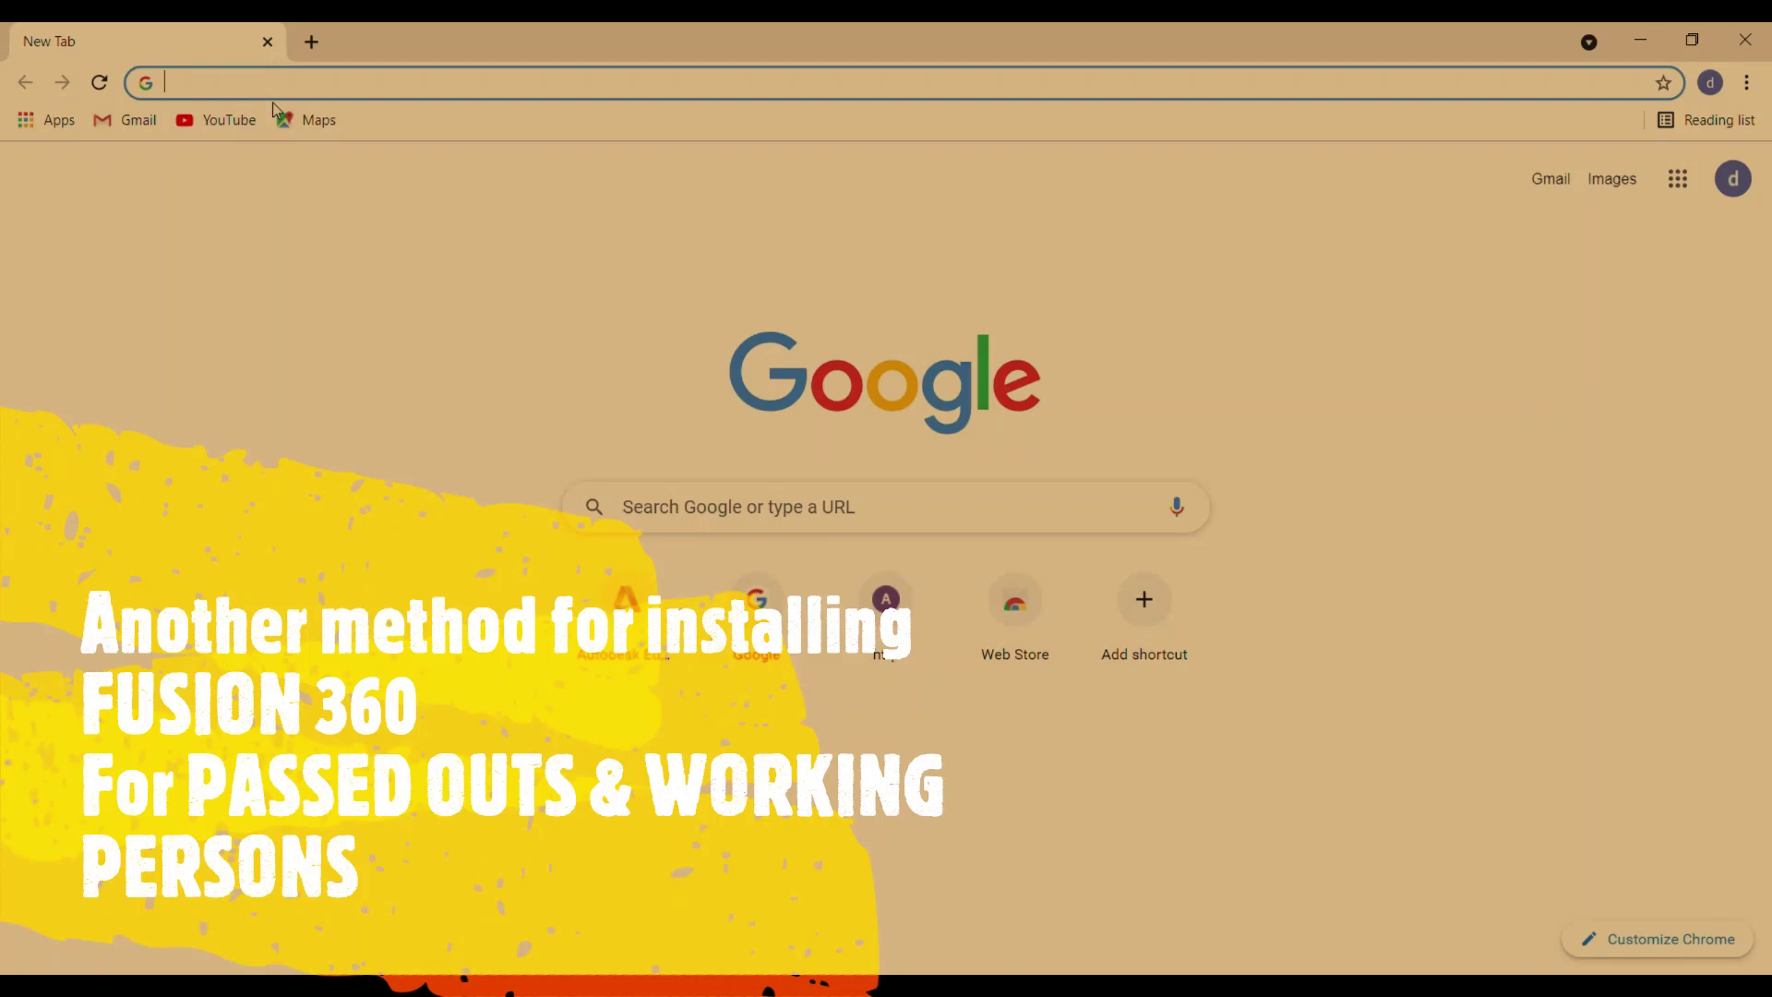
- Rerun the Google search for autodesk.com and open the Autodesk Store result
{"action": "left_click", "coordinate": [468, 87]}
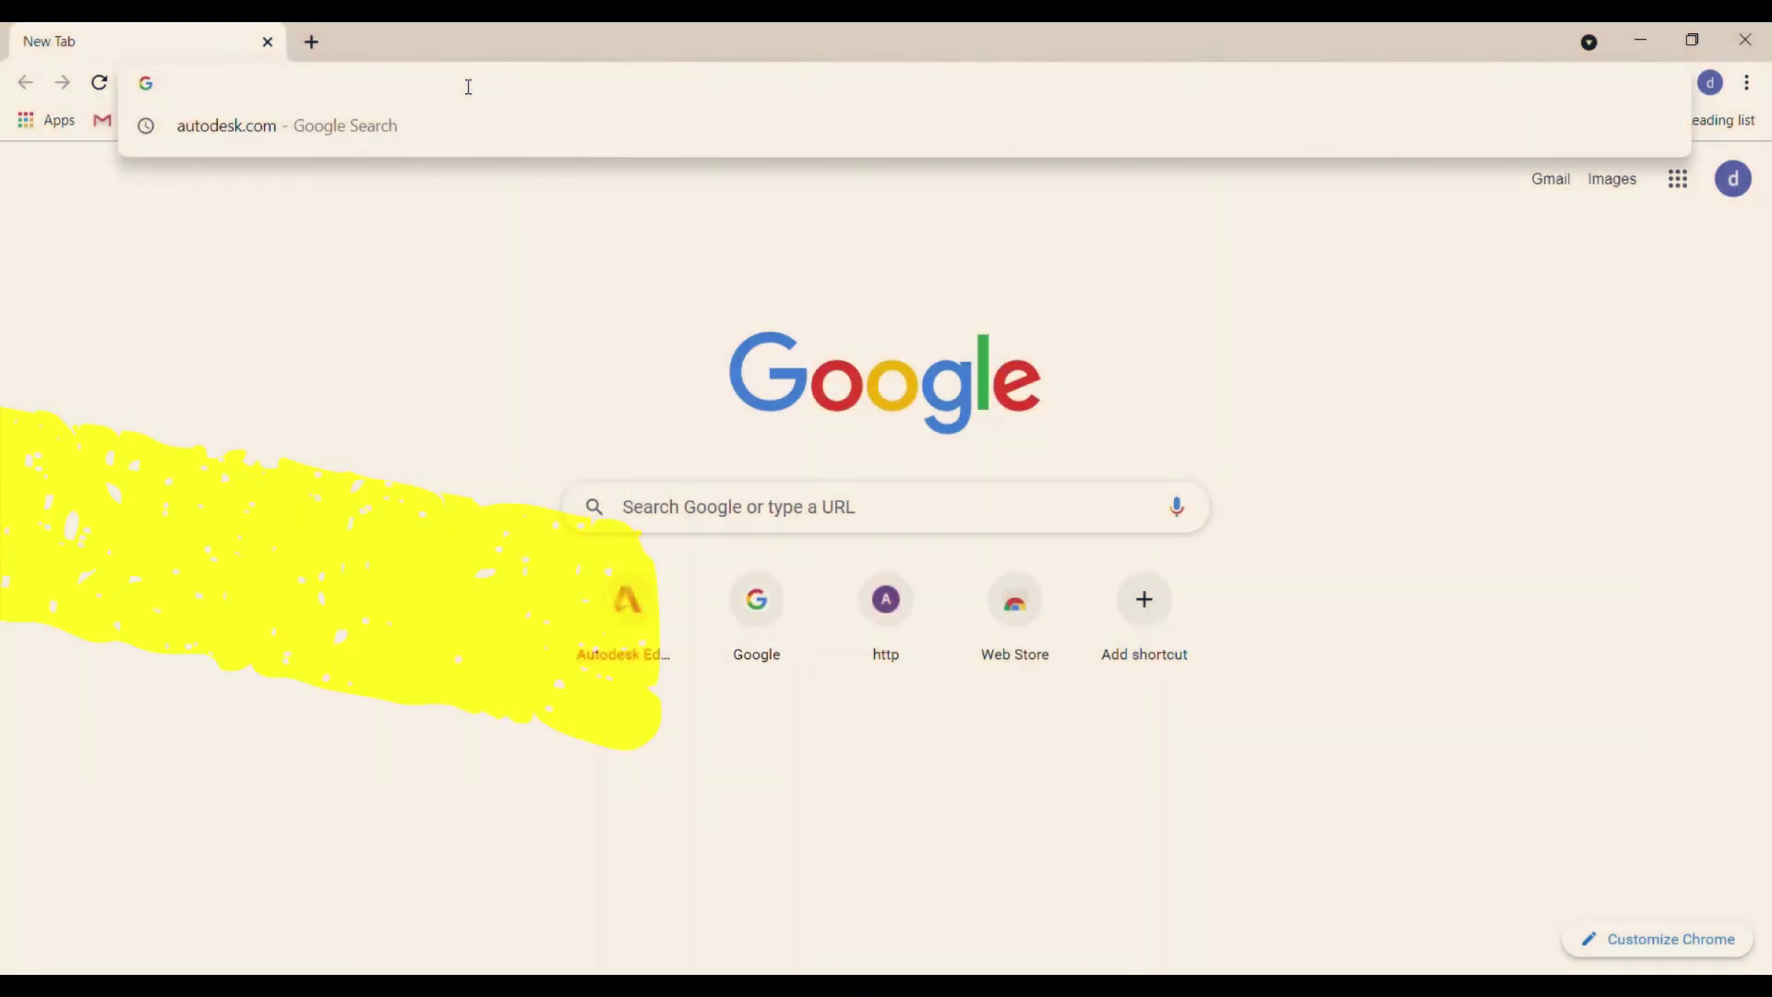
{"action": "key", "text": "Down"}
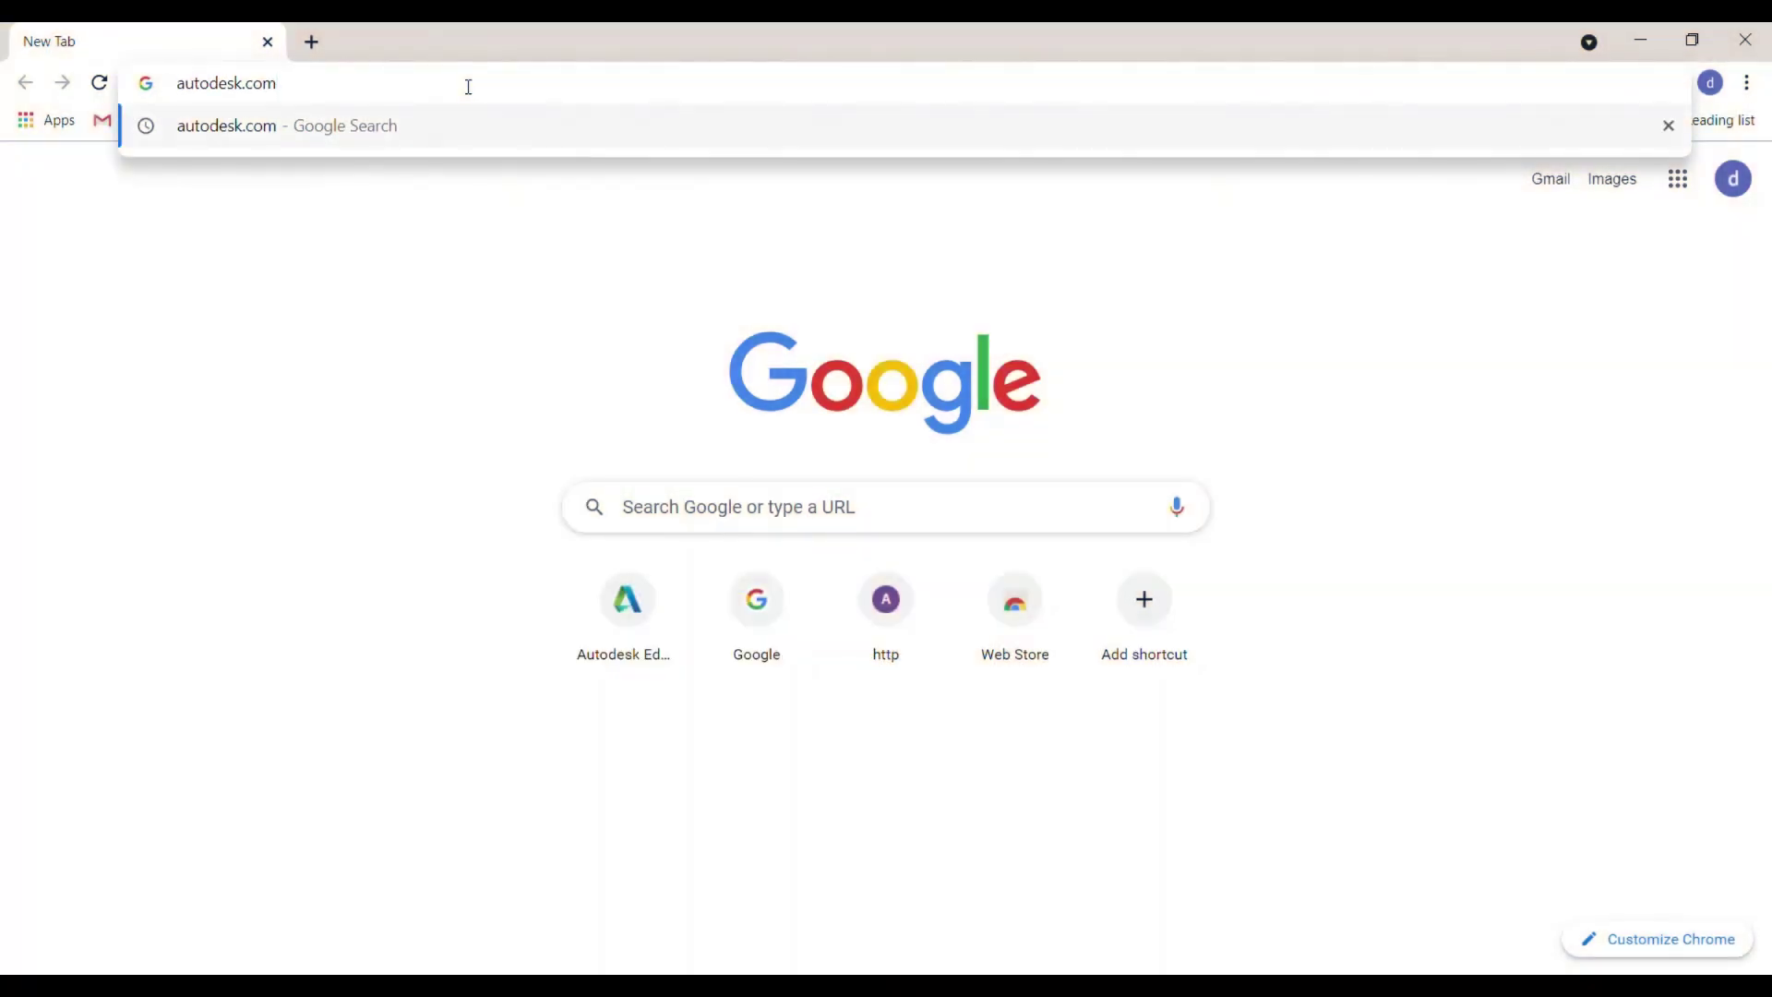
{"action": "key", "text": "Return"}
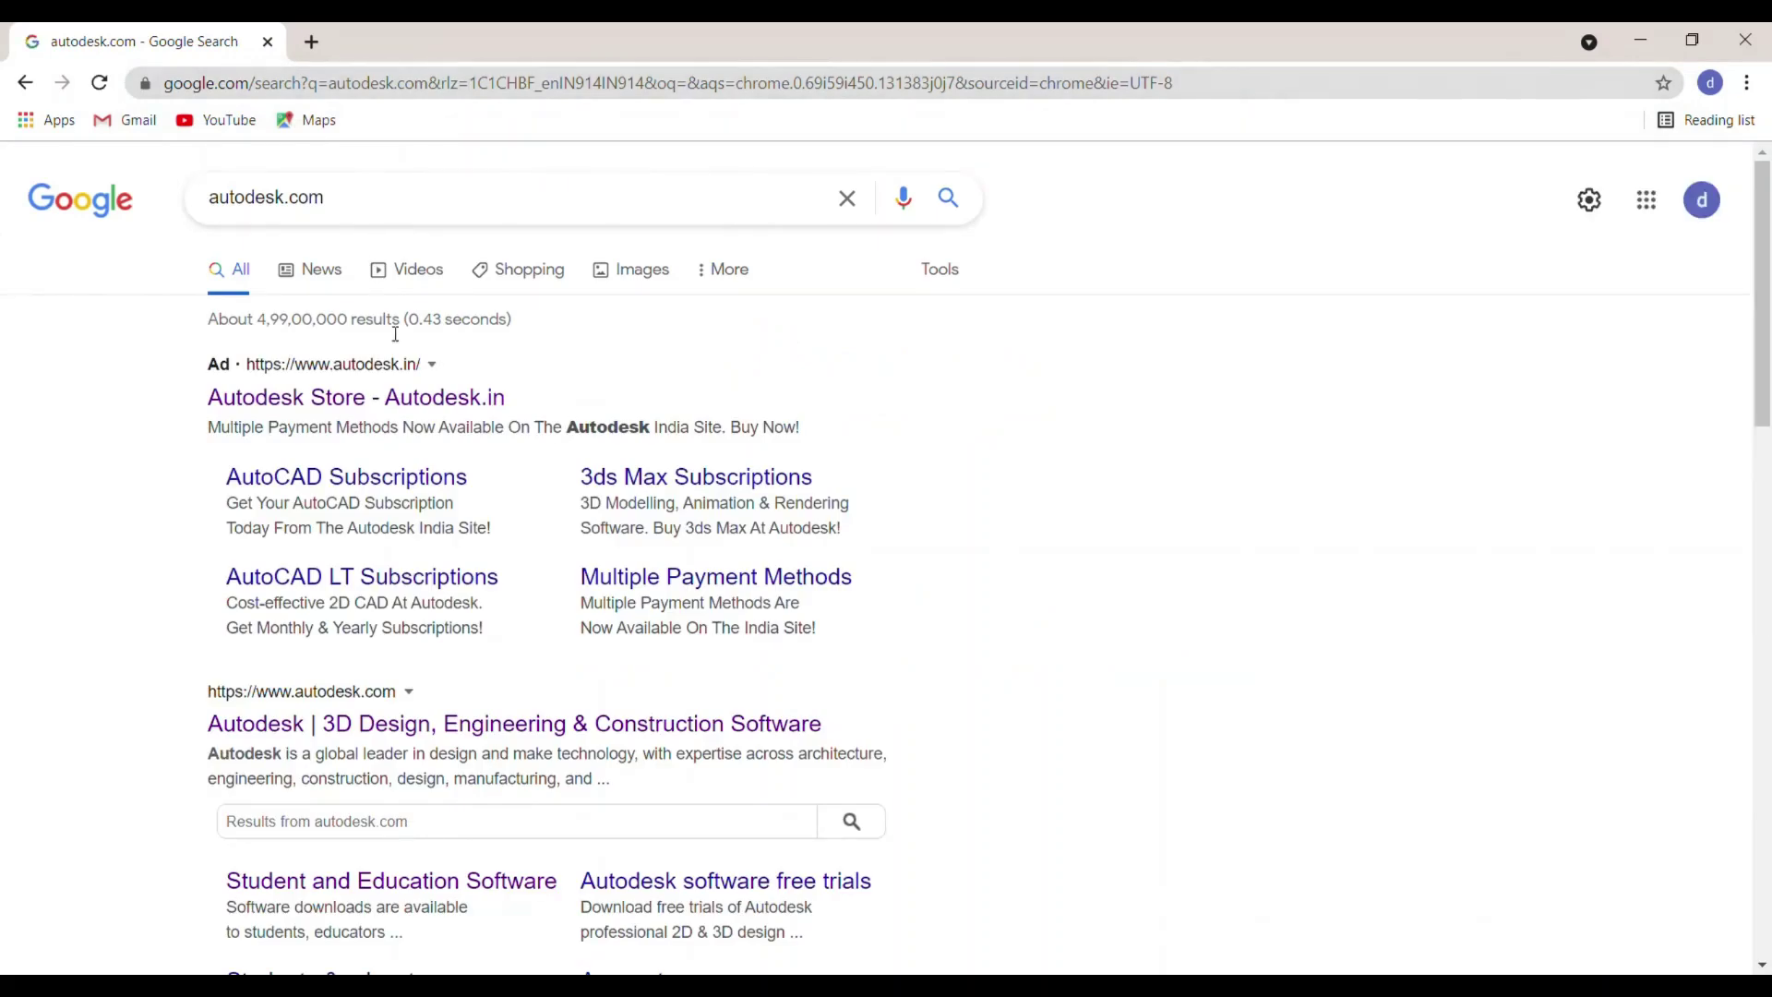
{"action": "left_click", "coordinate": [424, 406]}
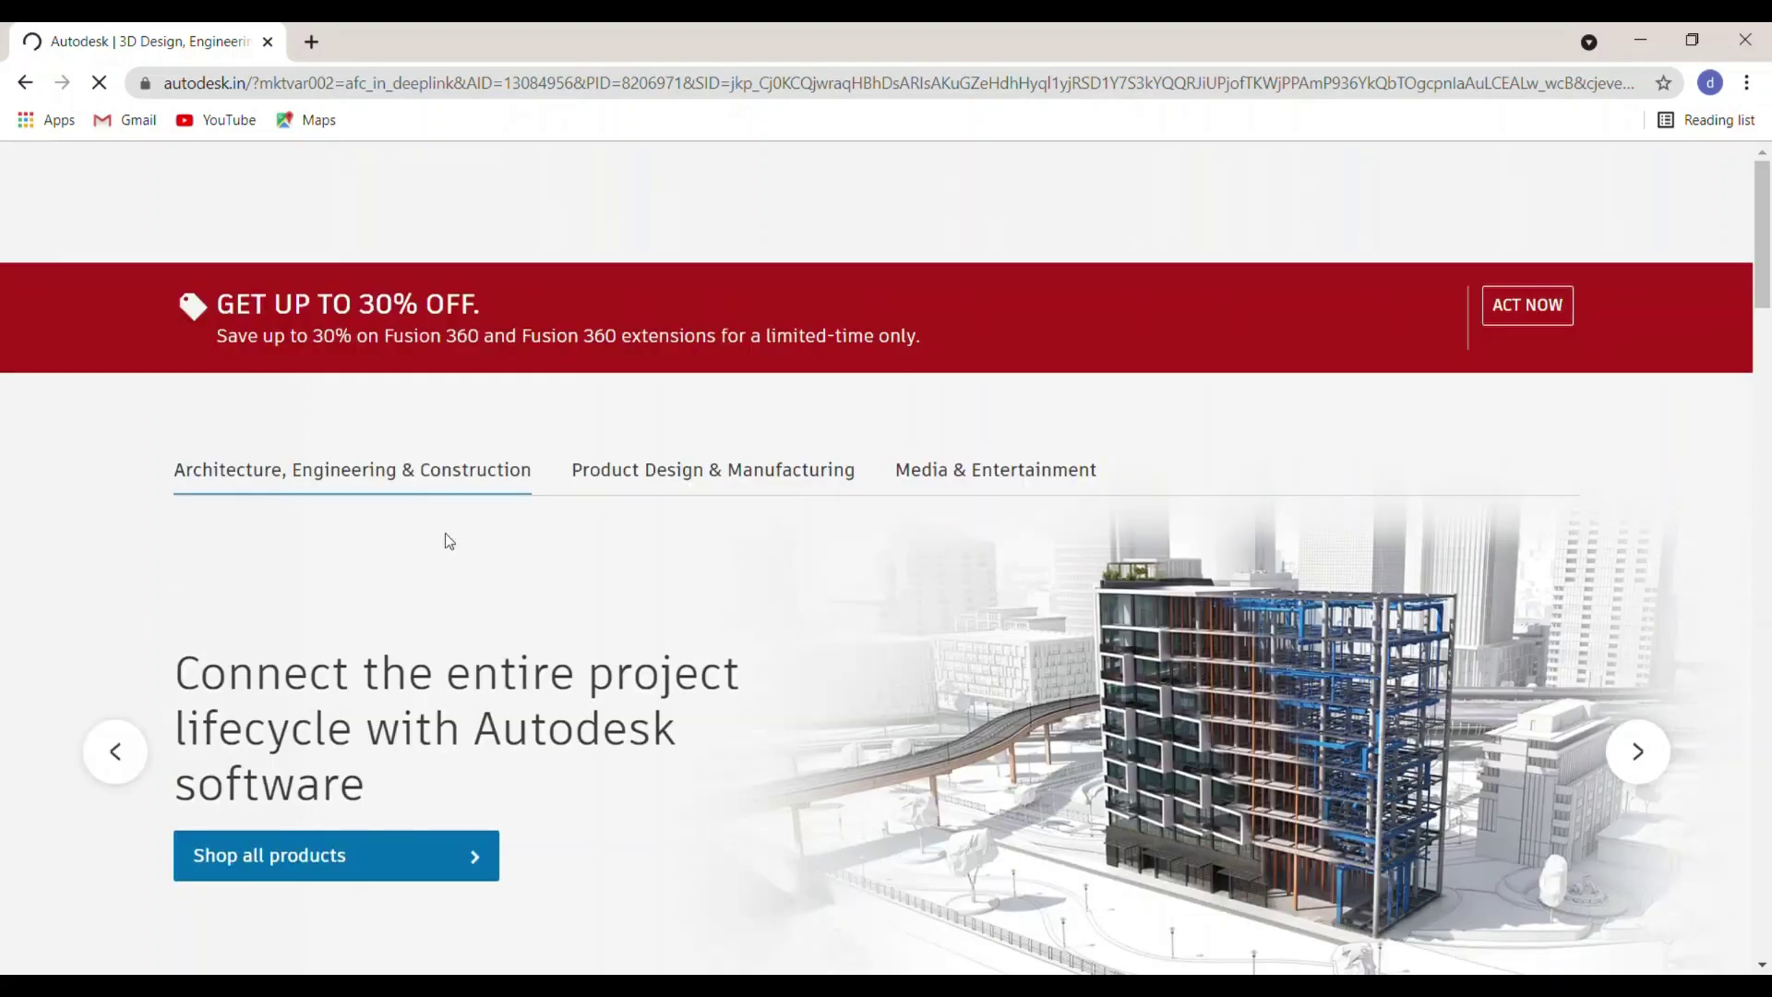
- Go through Shop all products to the Fusion 360 card, then its Download Free Trial page
{"action": "left_click", "coordinate": [266, 867]}
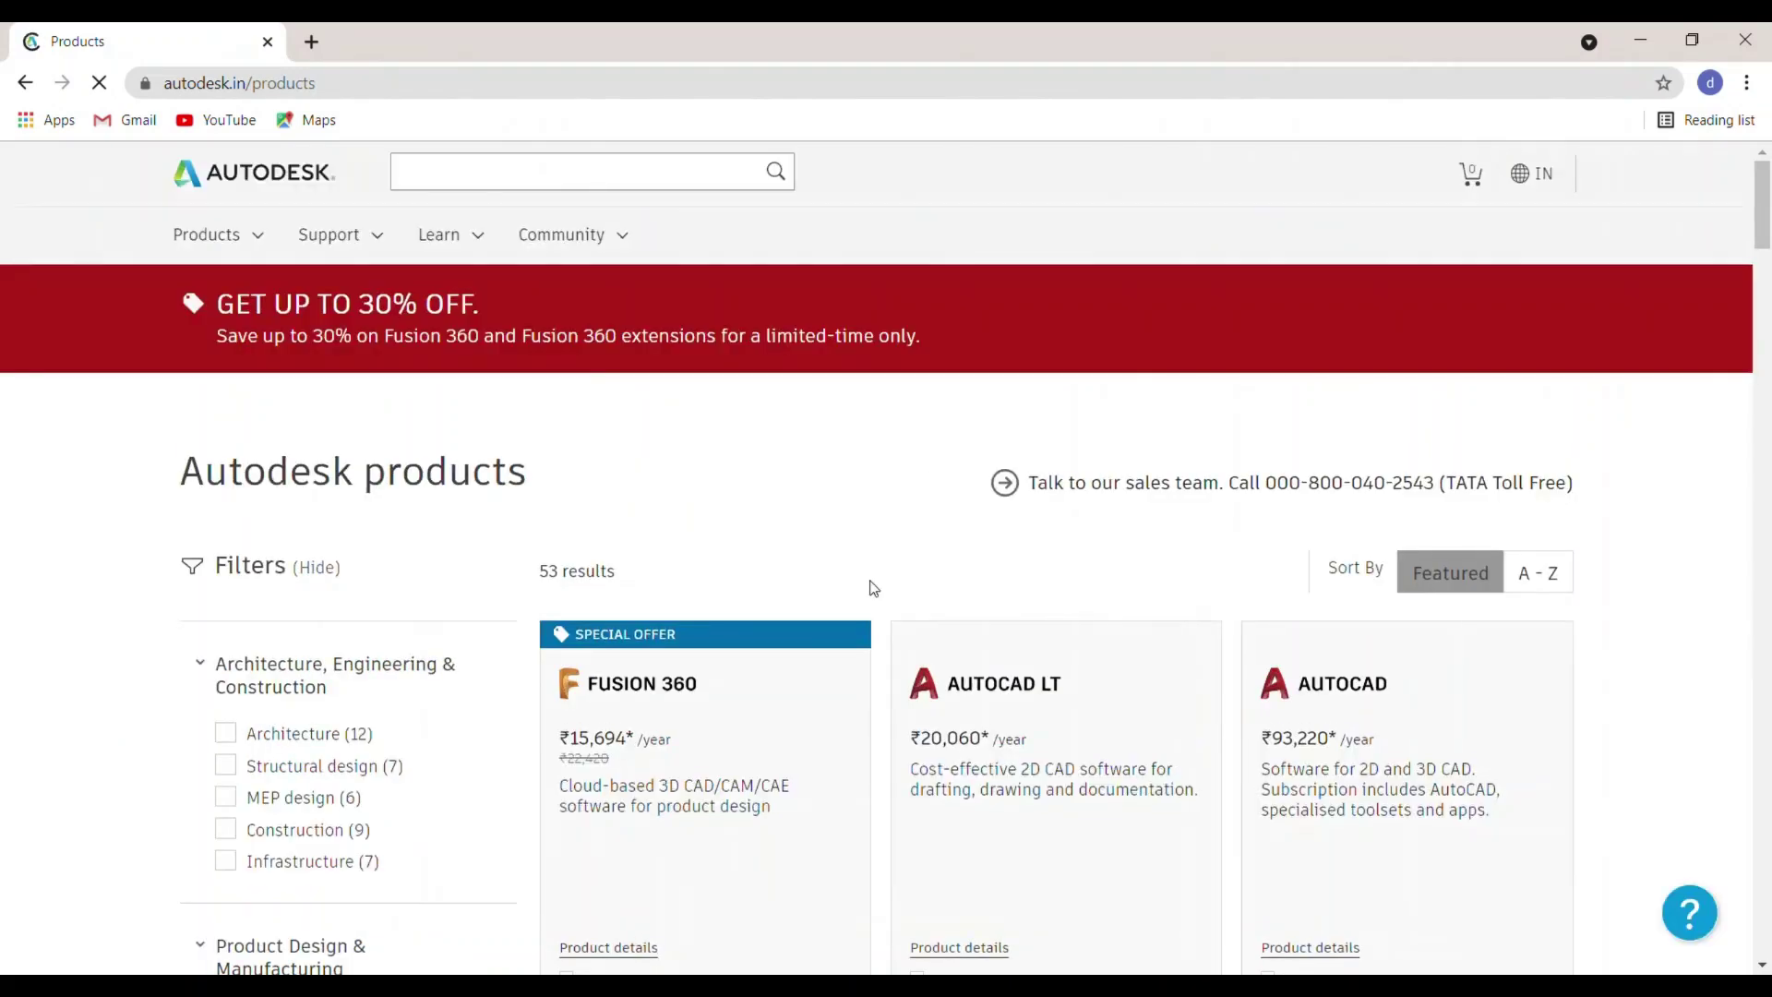
{"action": "scroll", "coordinate": [867, 584], "scroll_direction": "down", "scroll_amount": 2}
{"action": "mouse_move", "coordinate": [657, 465]}
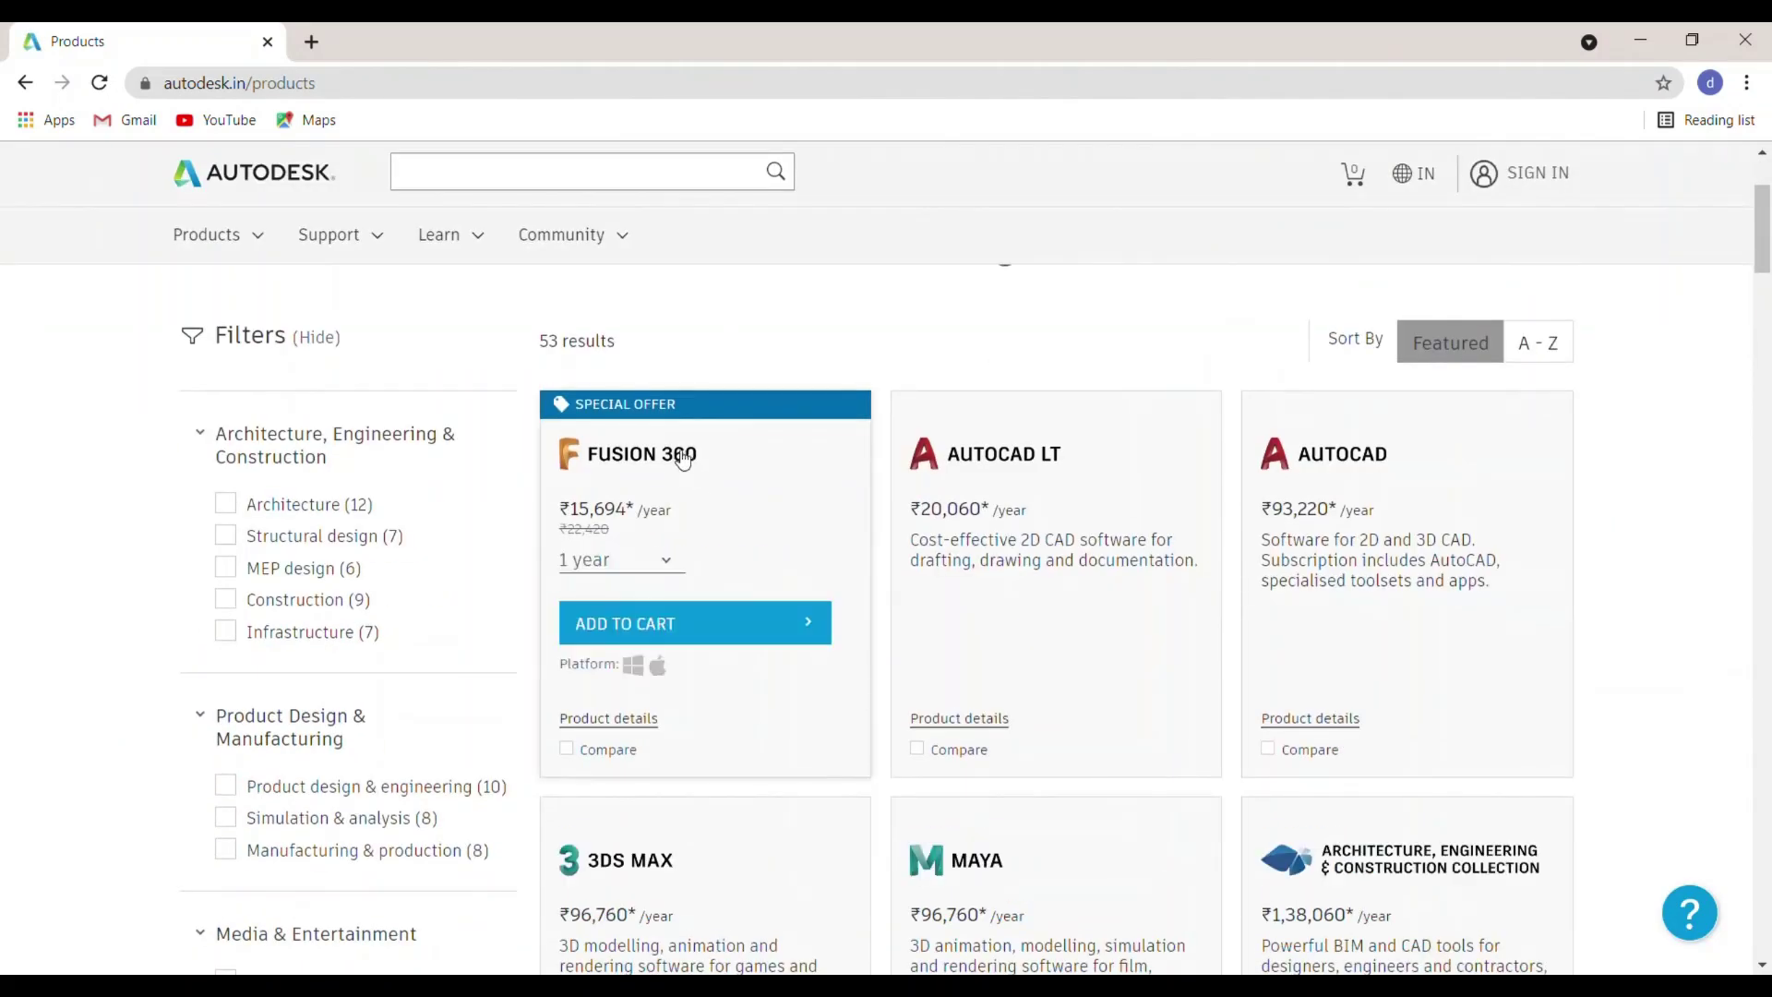
{"action": "left_click", "coordinate": [615, 463]}
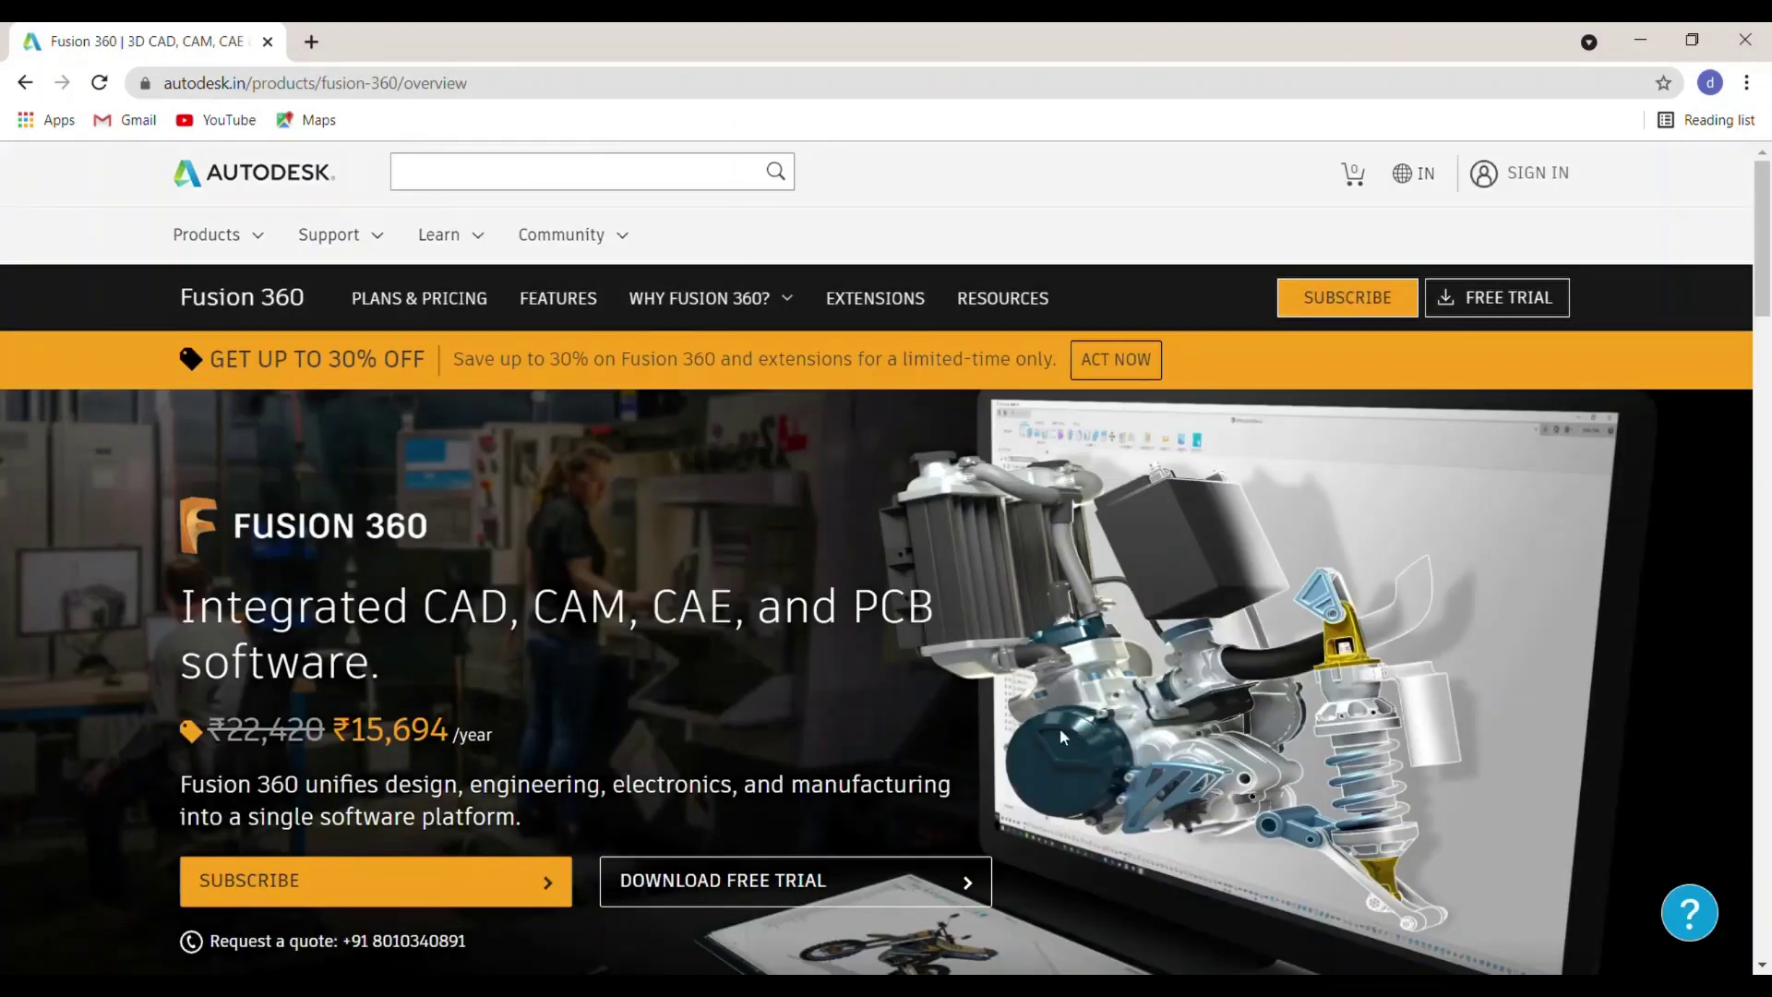
{"action": "scroll", "coordinate": [1082, 720], "scroll_direction": "down", "scroll_amount": 1}
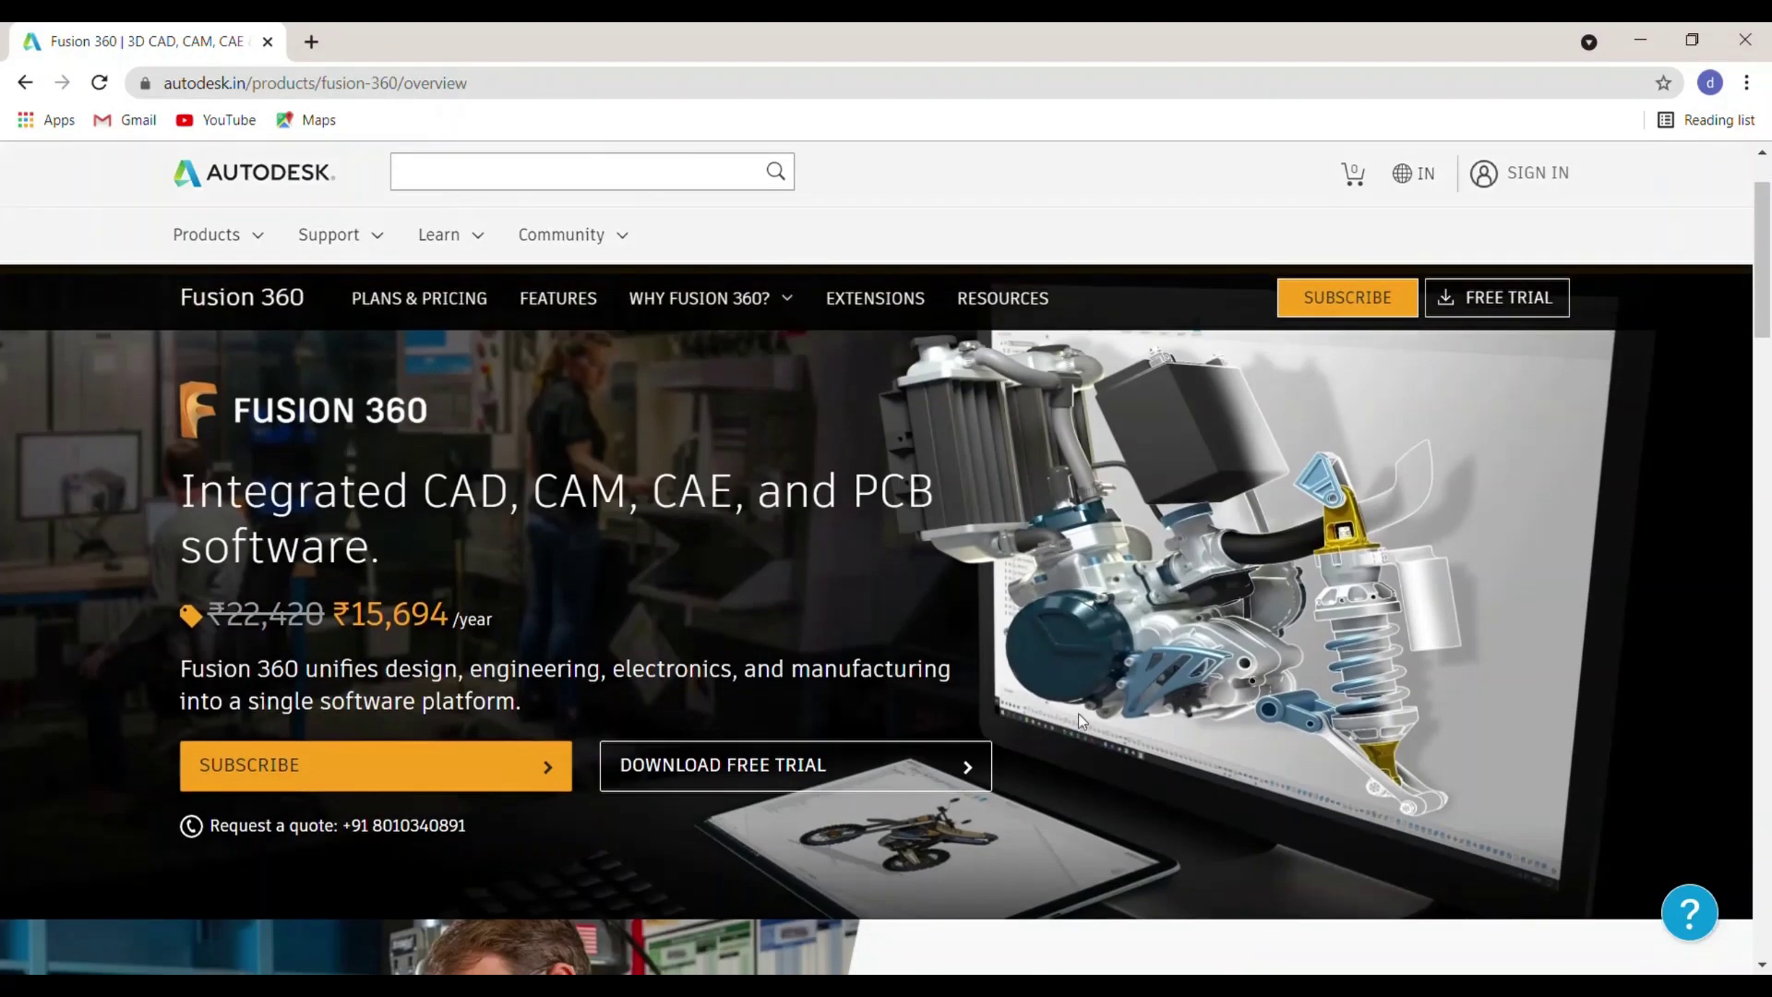
{"action": "left_click", "coordinate": [868, 766]}
- Scroll the free-trial page to the 'Select your intended use of Fusion 360' options
{"action": "scroll", "coordinate": [1314, 522], "scroll_direction": "up", "scroll_amount": 3}
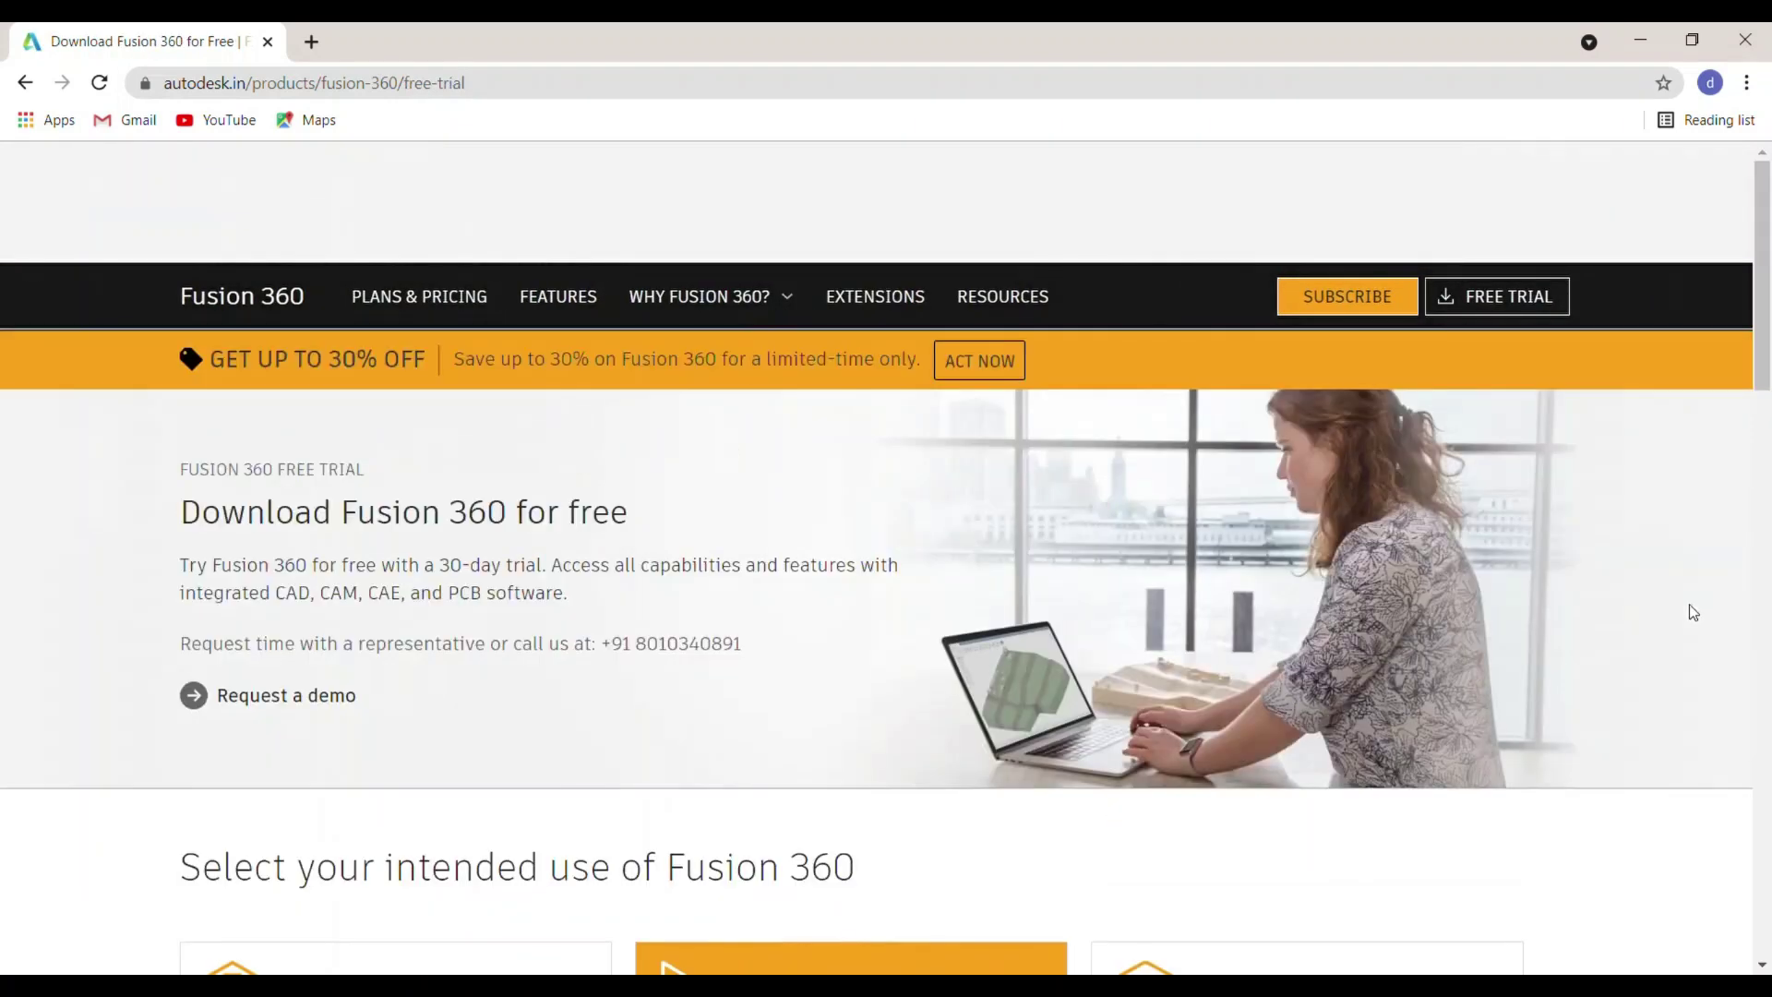
{"action": "scroll", "coordinate": [1611, 652], "scroll_direction": "down", "scroll_amount": 4}
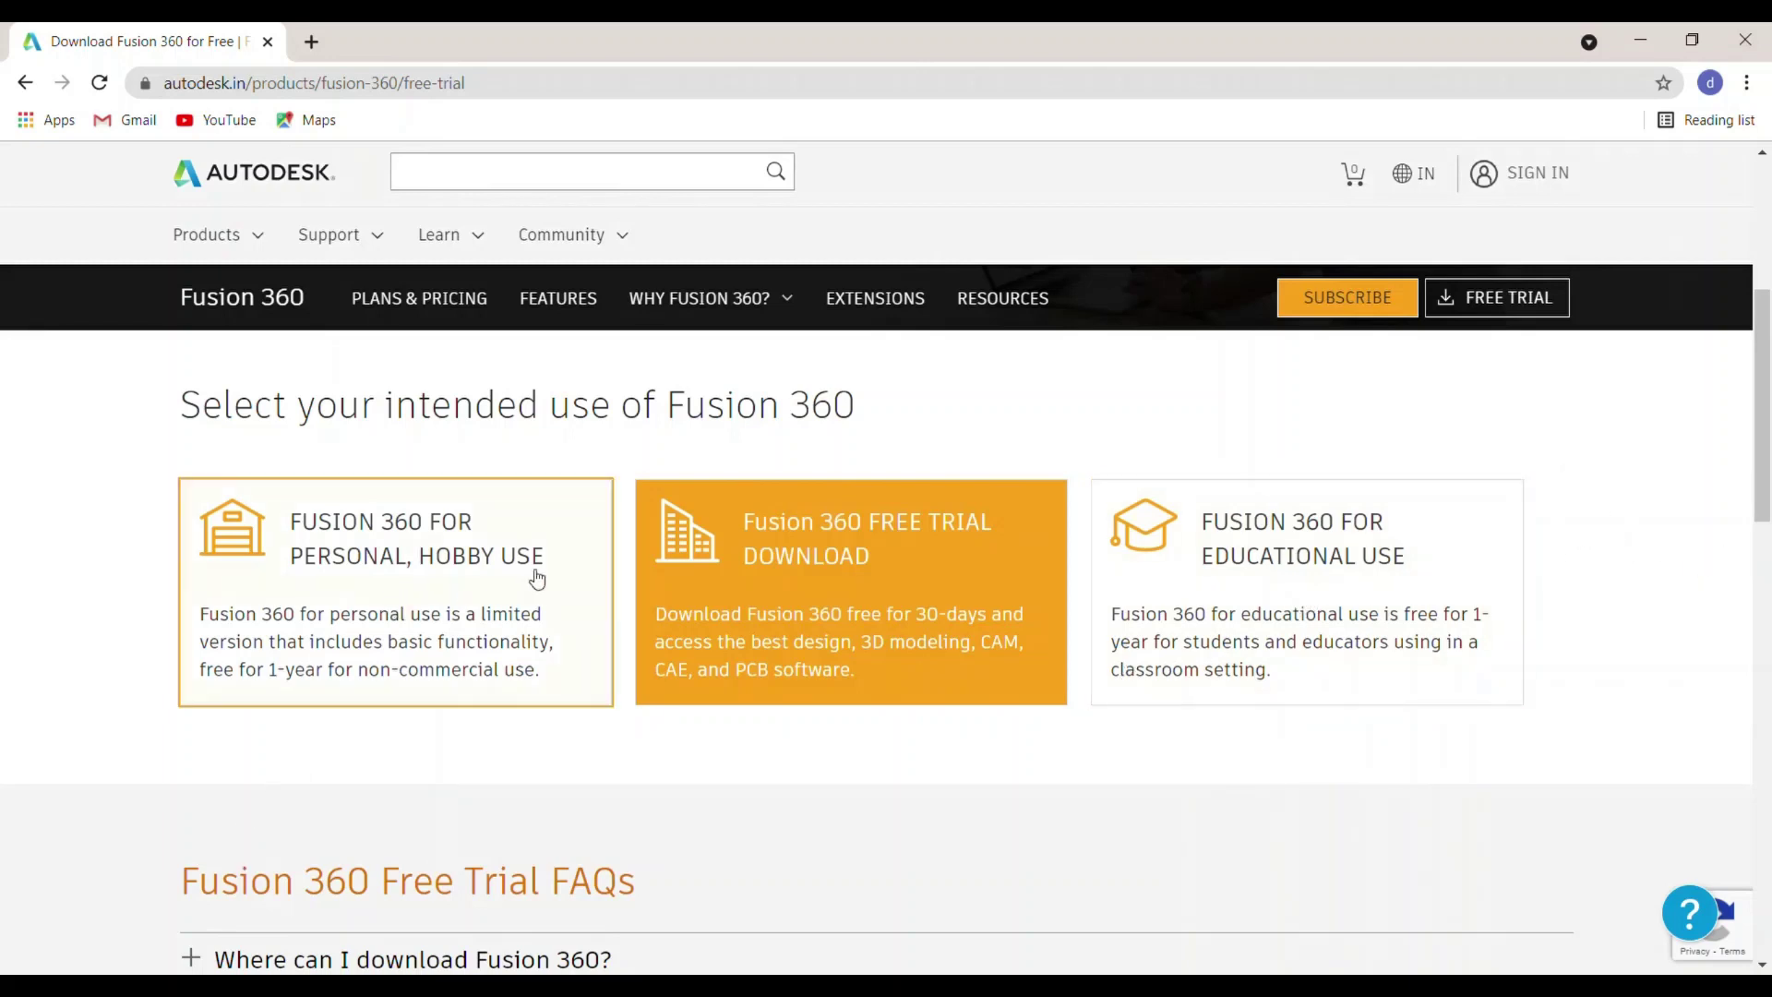
- Pick 'Fusion 360 for personal, hobby use' and choose GET STARTED under the Free plan
{"action": "left_click", "coordinate": [479, 566]}
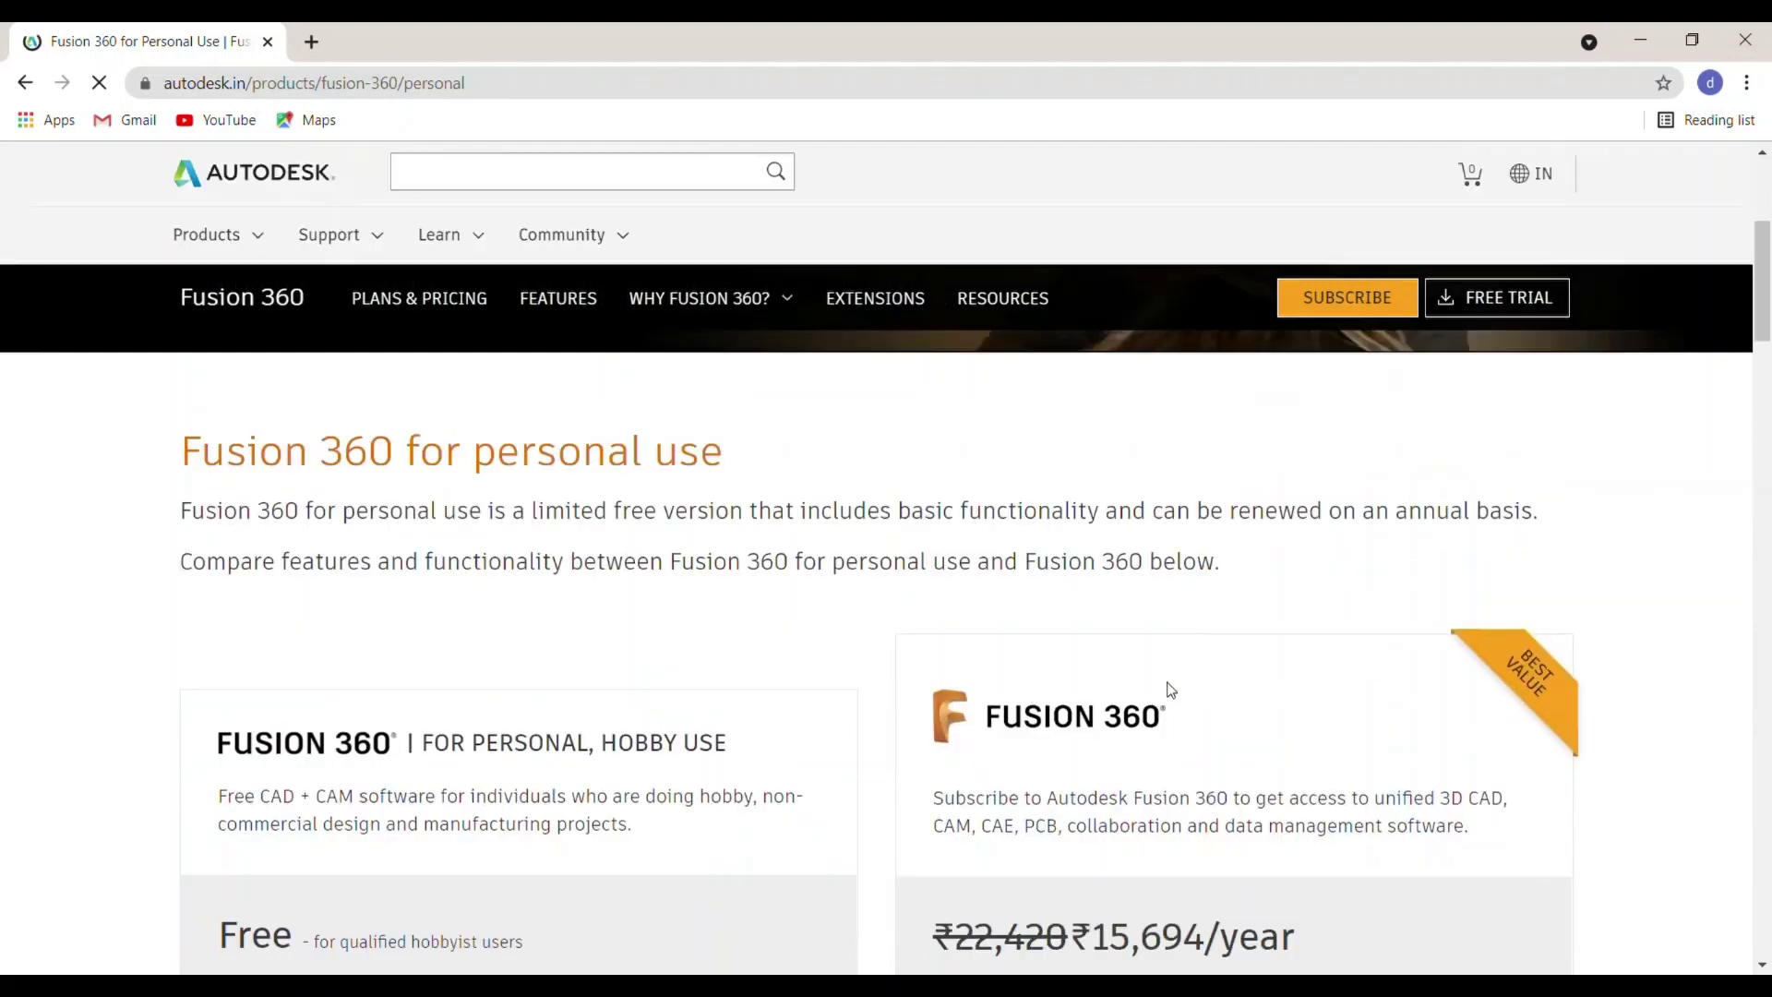
{"action": "scroll", "coordinate": [1170, 690], "scroll_direction": "down", "scroll_amount": 4}
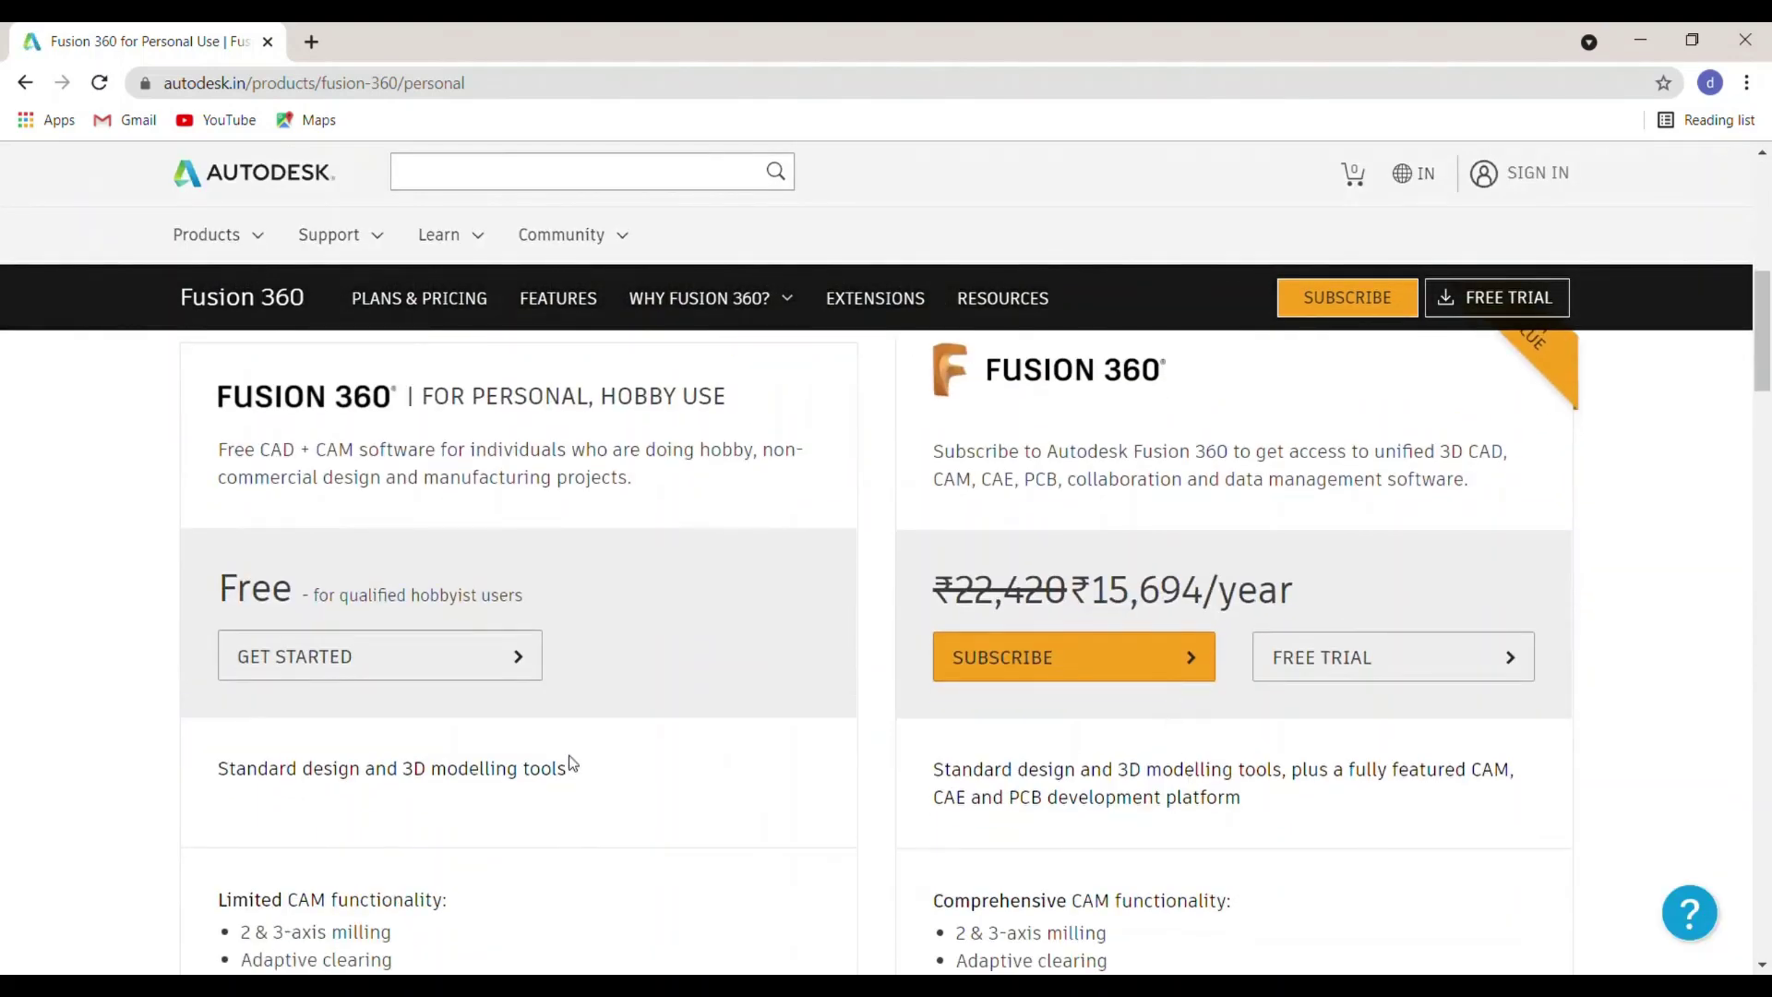
{"action": "scroll", "coordinate": [646, 706], "scroll_direction": "down", "scroll_amount": 3}
{"action": "scroll", "coordinate": [660, 696], "scroll_direction": "up", "scroll_amount": 5}
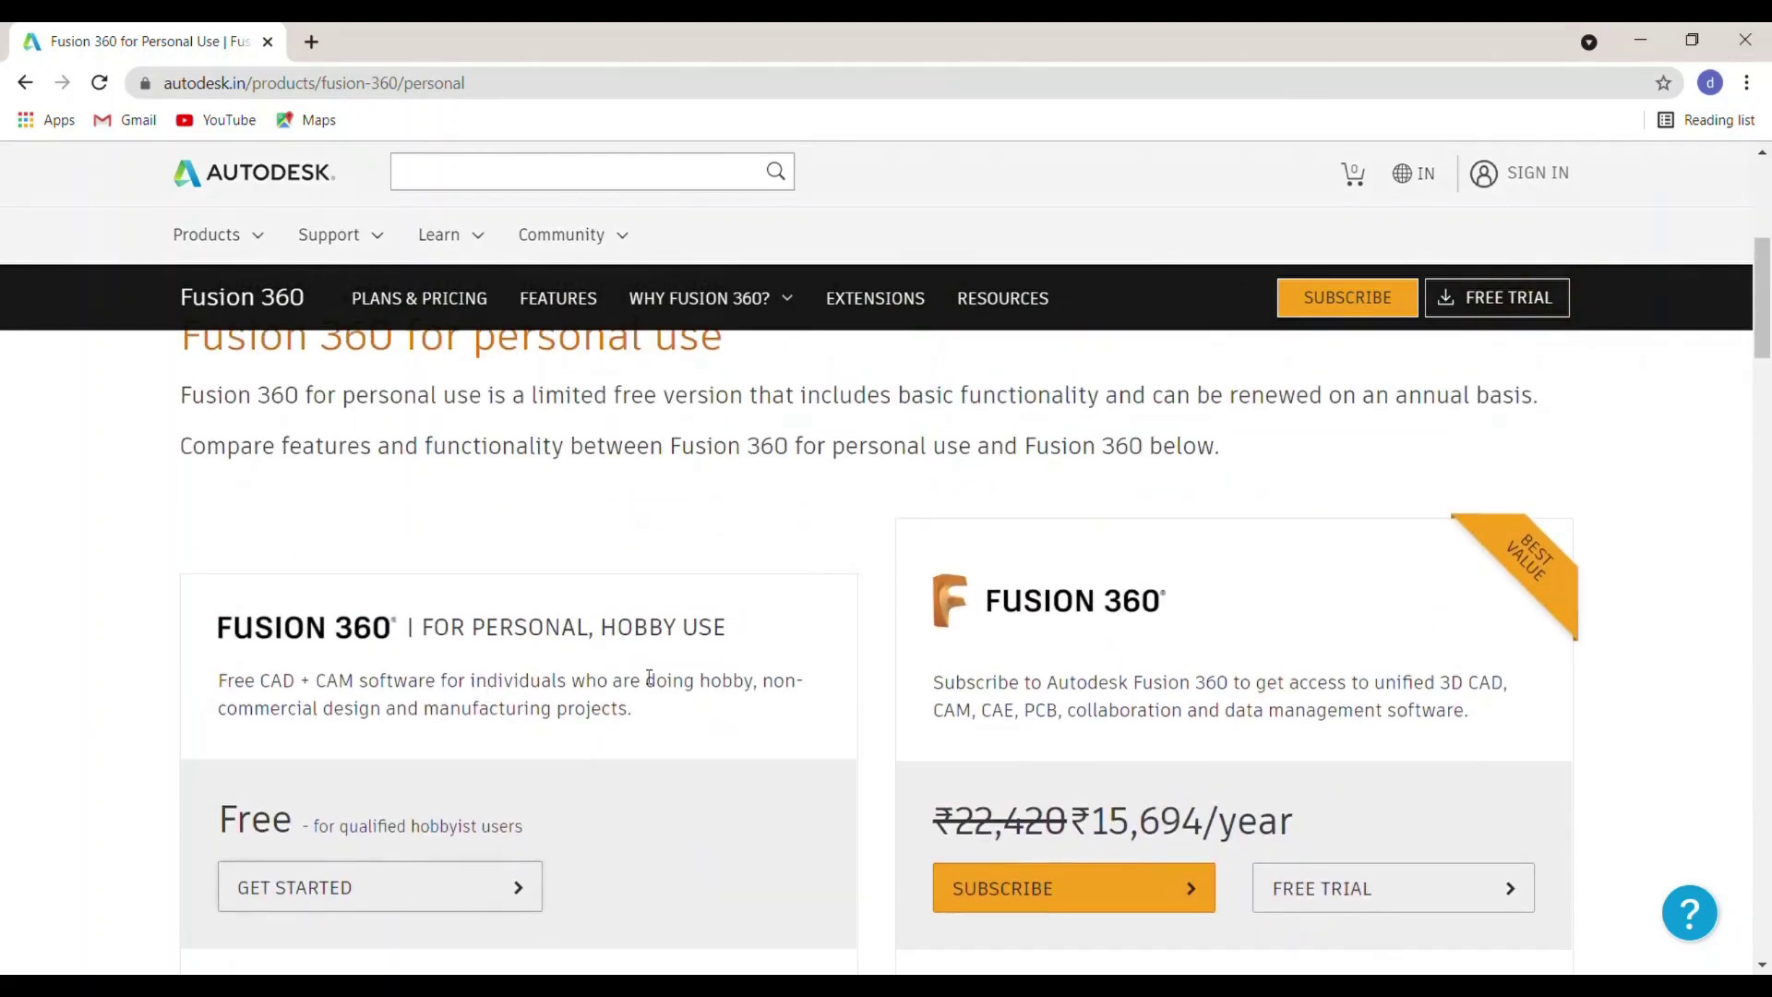
{"action": "left_click", "coordinate": [359, 898]}
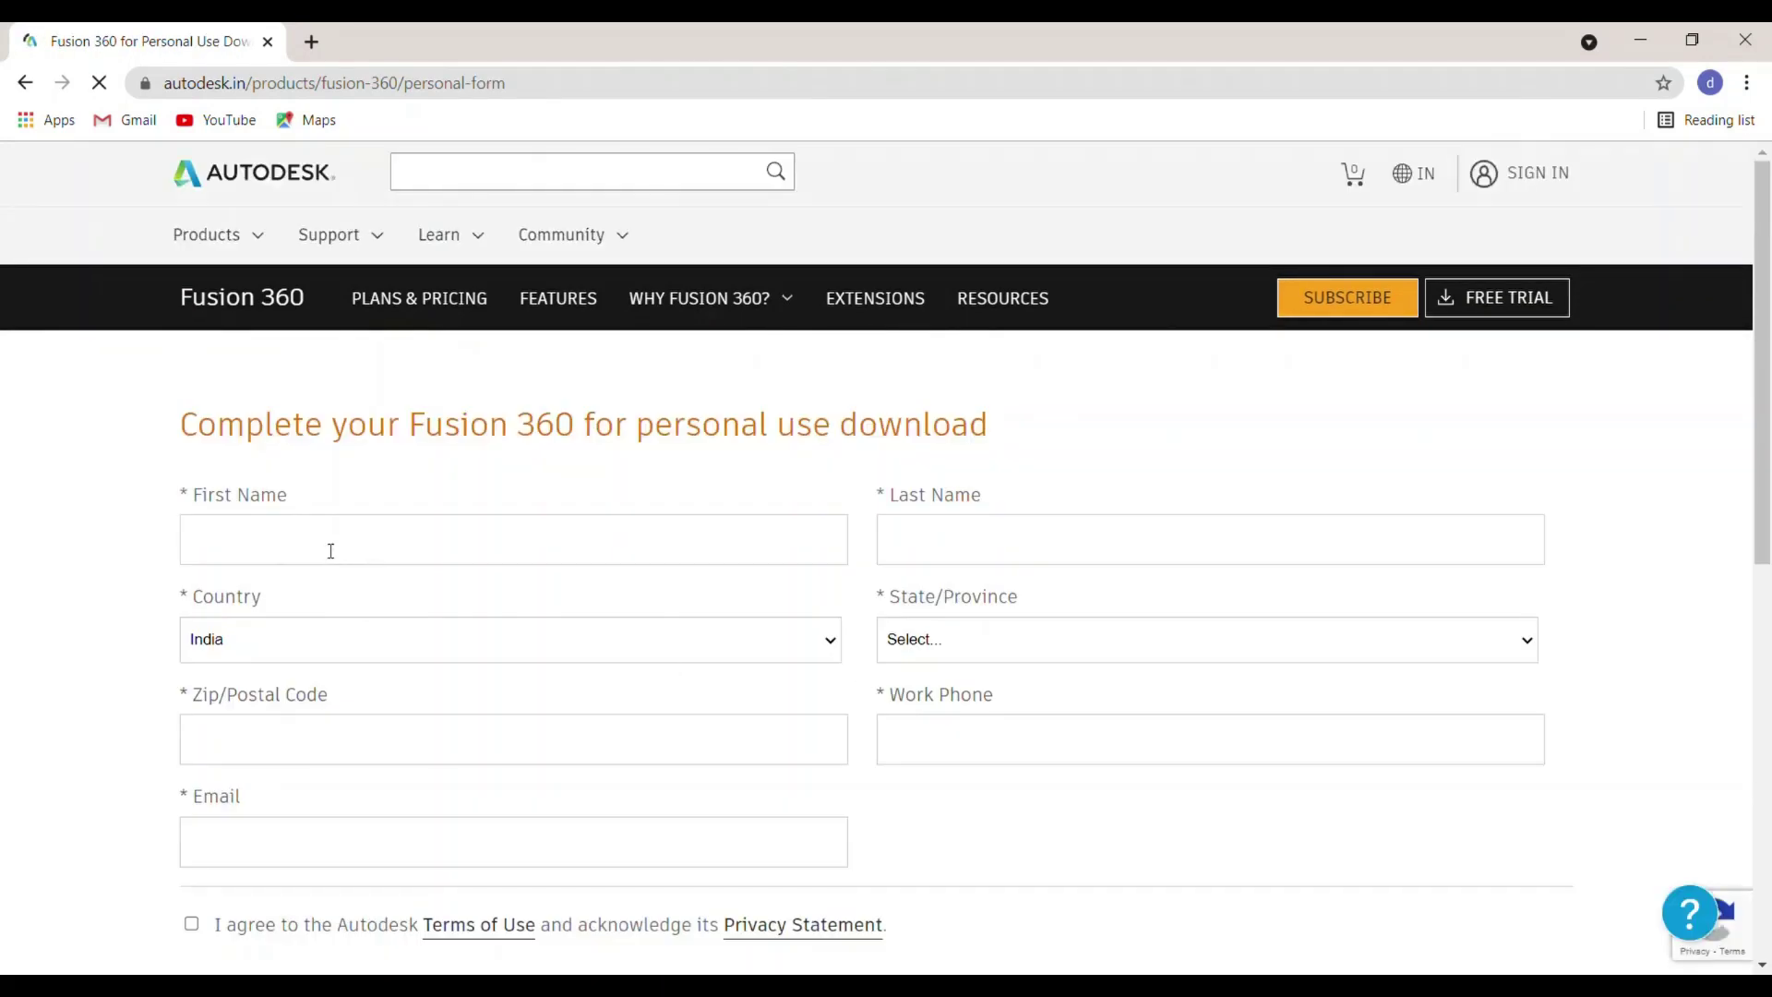
- Fill in the first name, last name and state on the personal-use form
{"action": "left_click", "coordinate": [330, 550]}
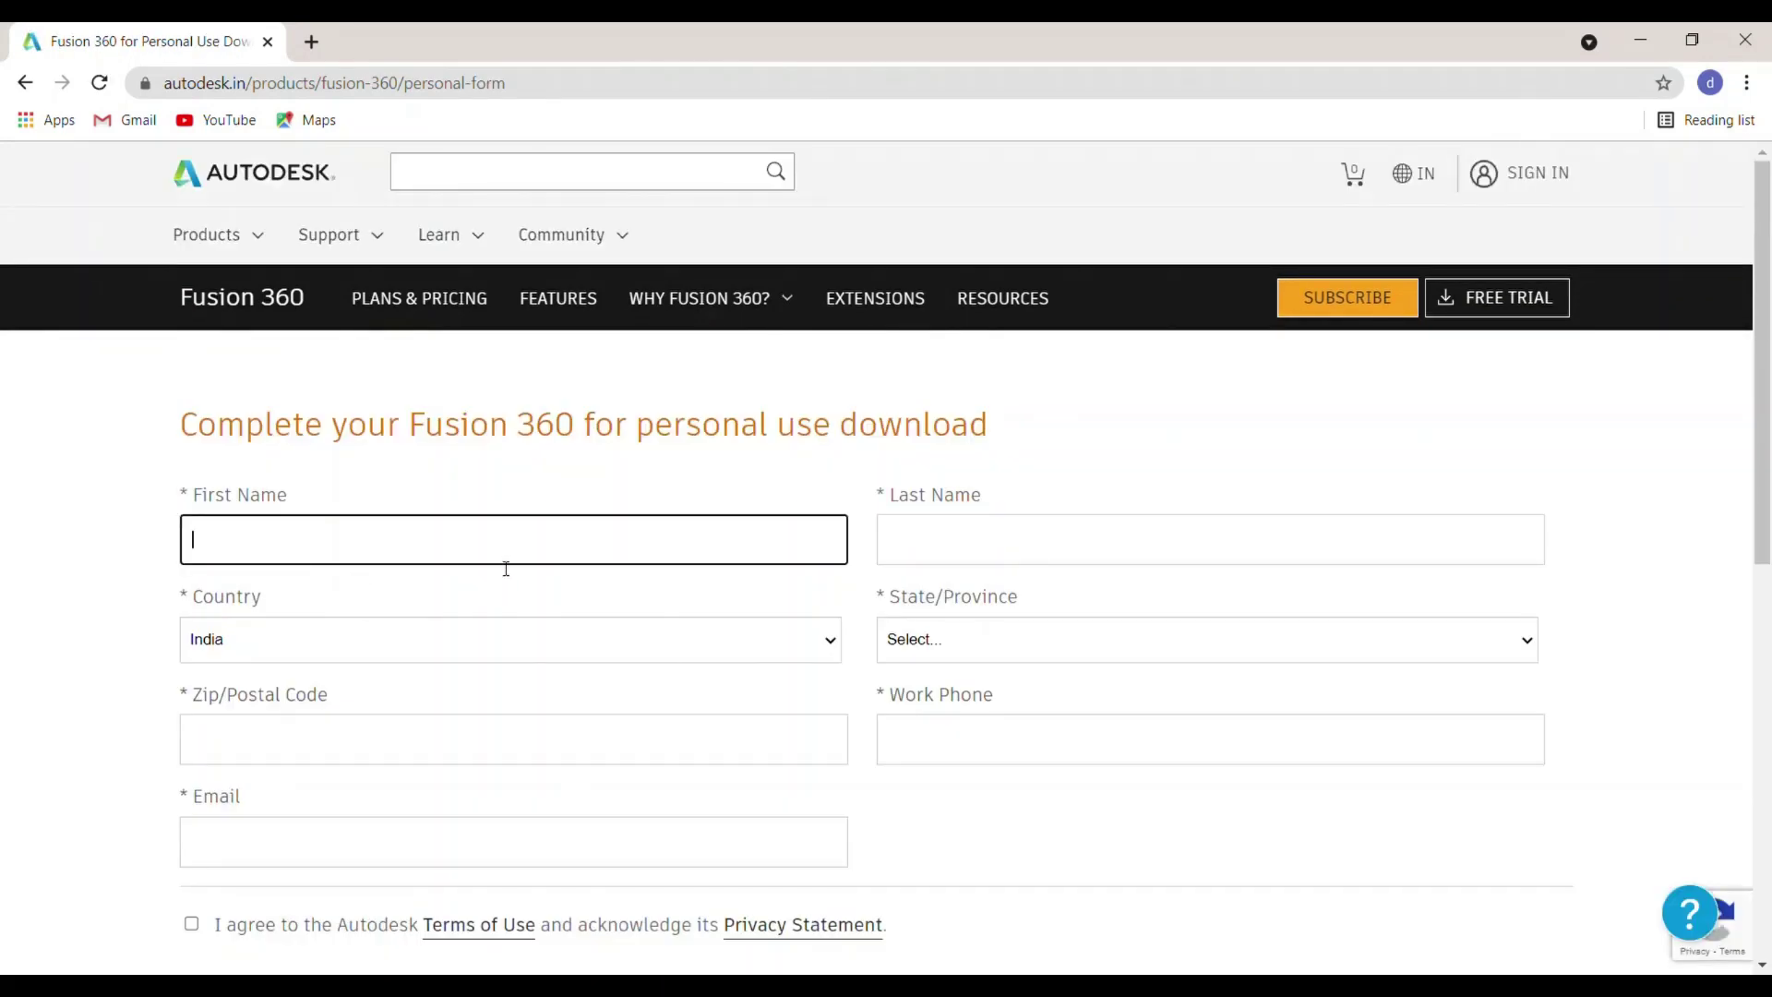
{"action": "left_click", "coordinate": [370, 450]}
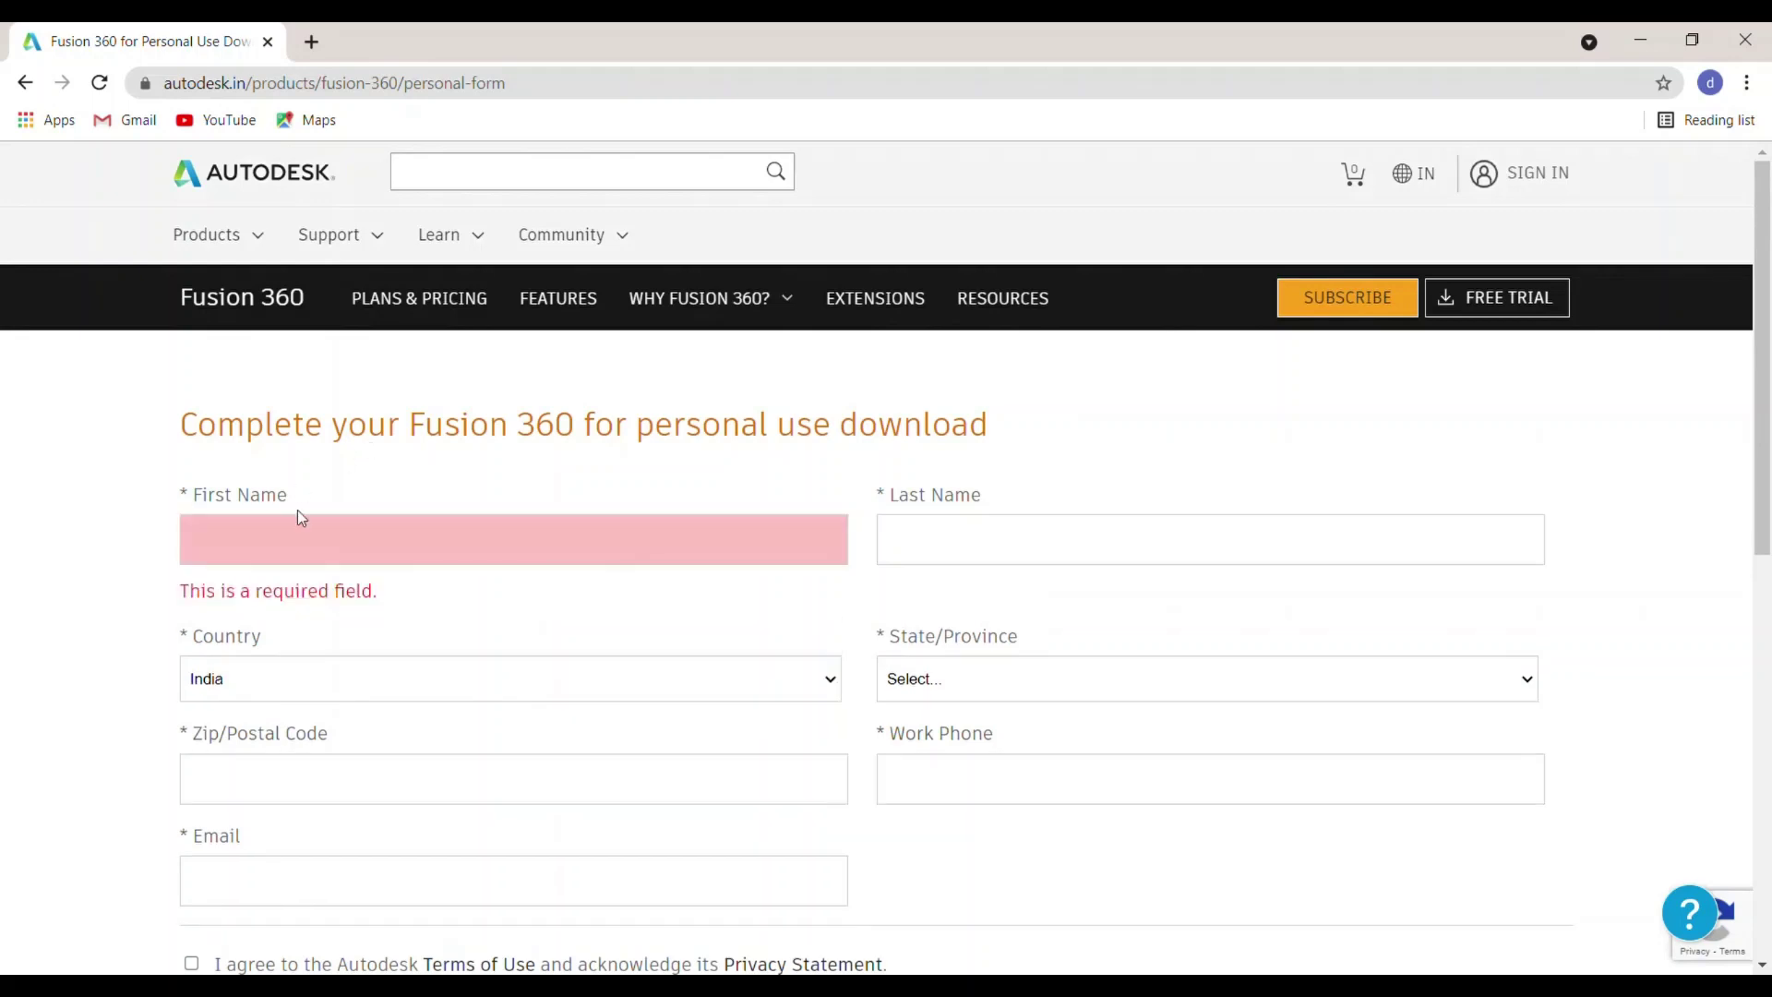
{"action": "left_click", "coordinate": [332, 554]}
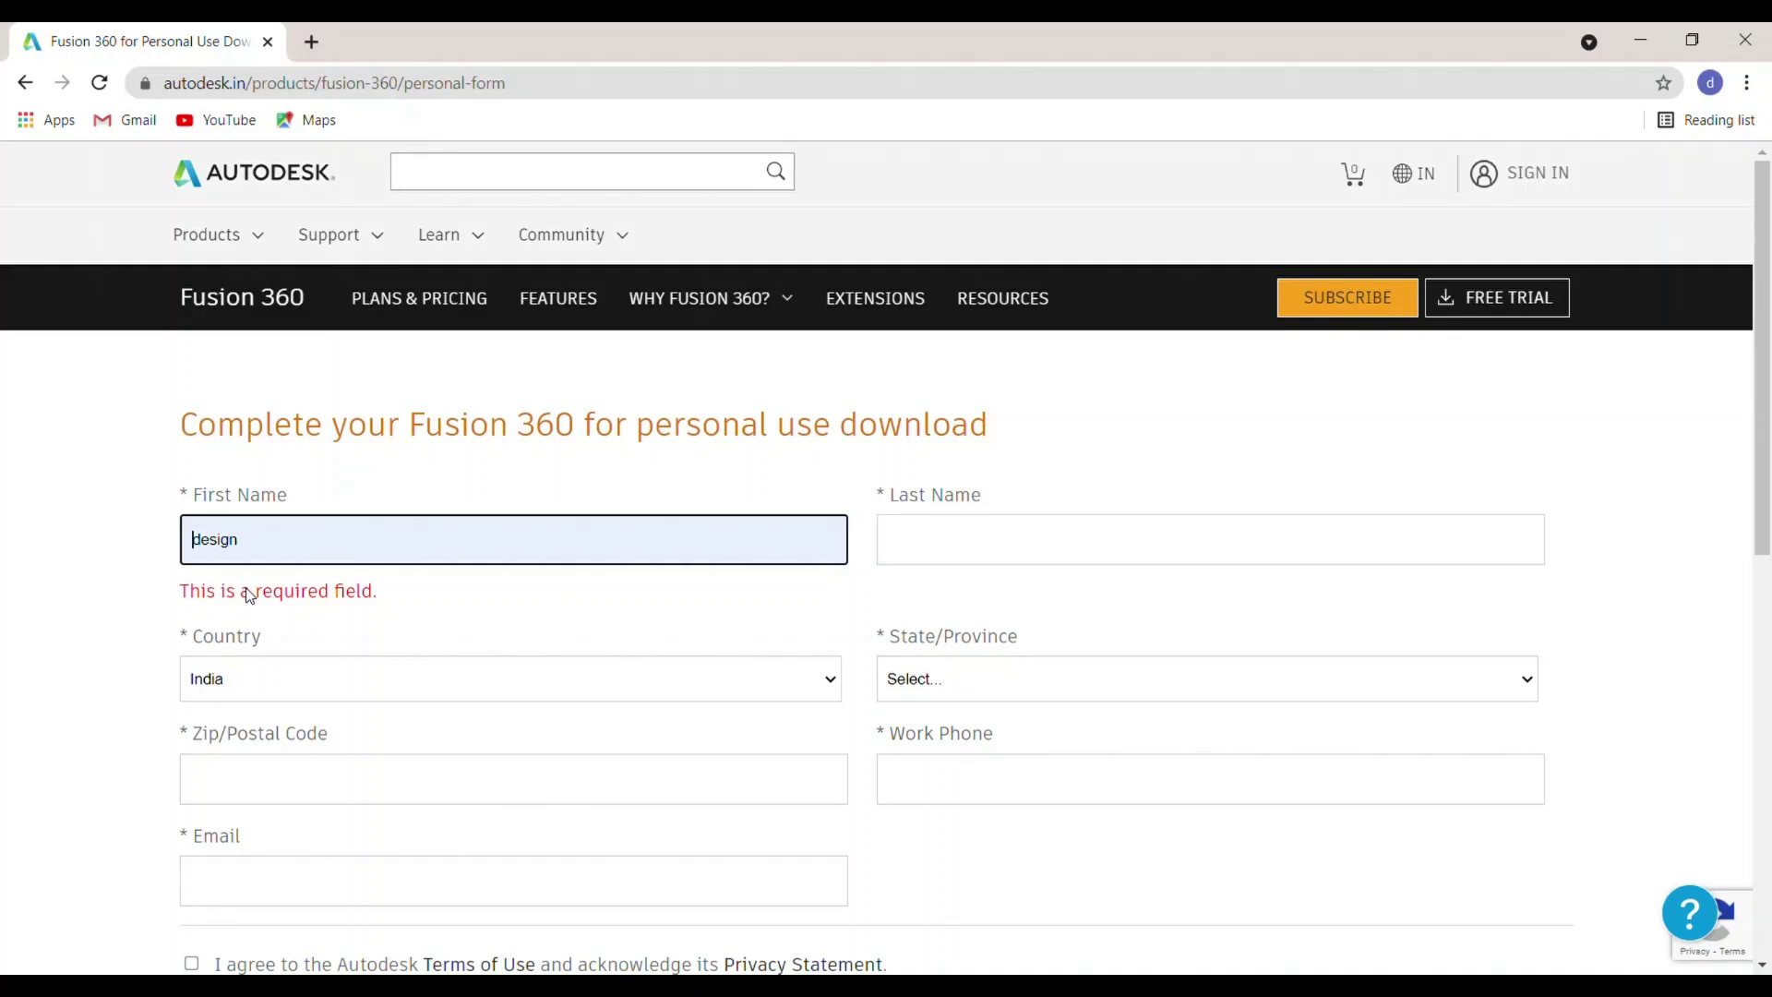
{"action": "left_click", "coordinate": [1007, 556]}
{"action": "left_click", "coordinate": [922, 615]}
{"action": "left_click", "coordinate": [933, 632]}
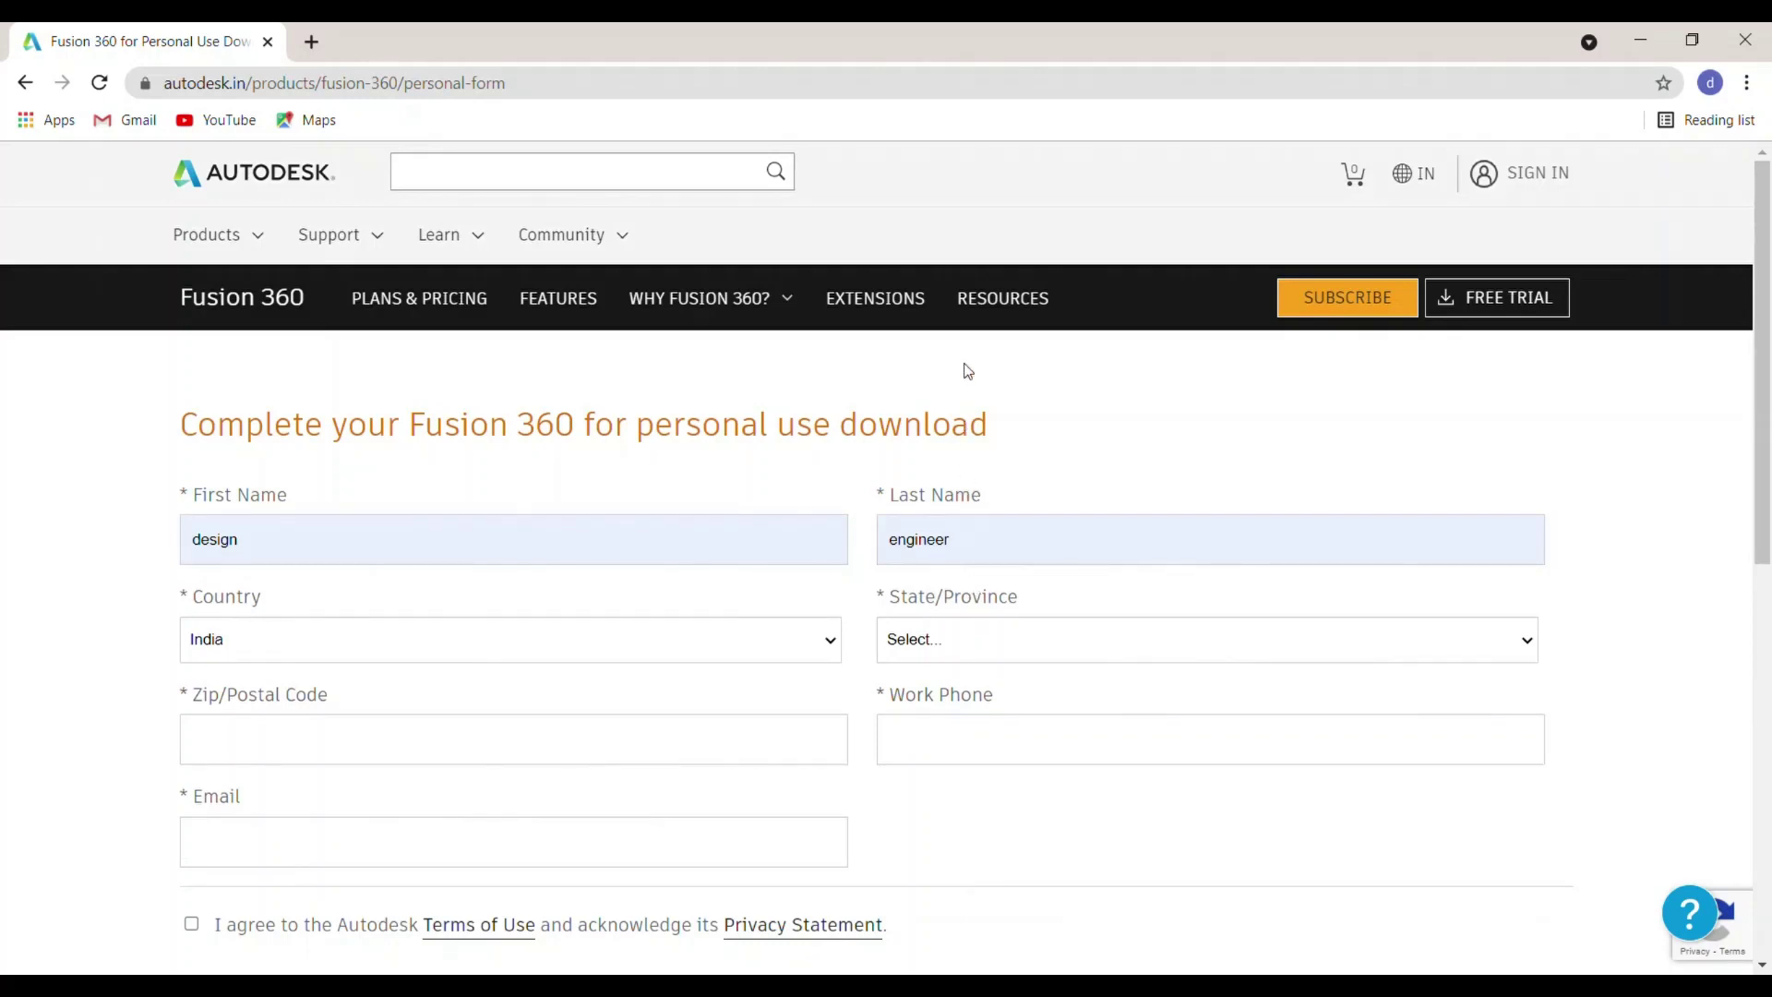
{"action": "left_click", "coordinate": [980, 638]}
{"action": "key", "text": "s"}
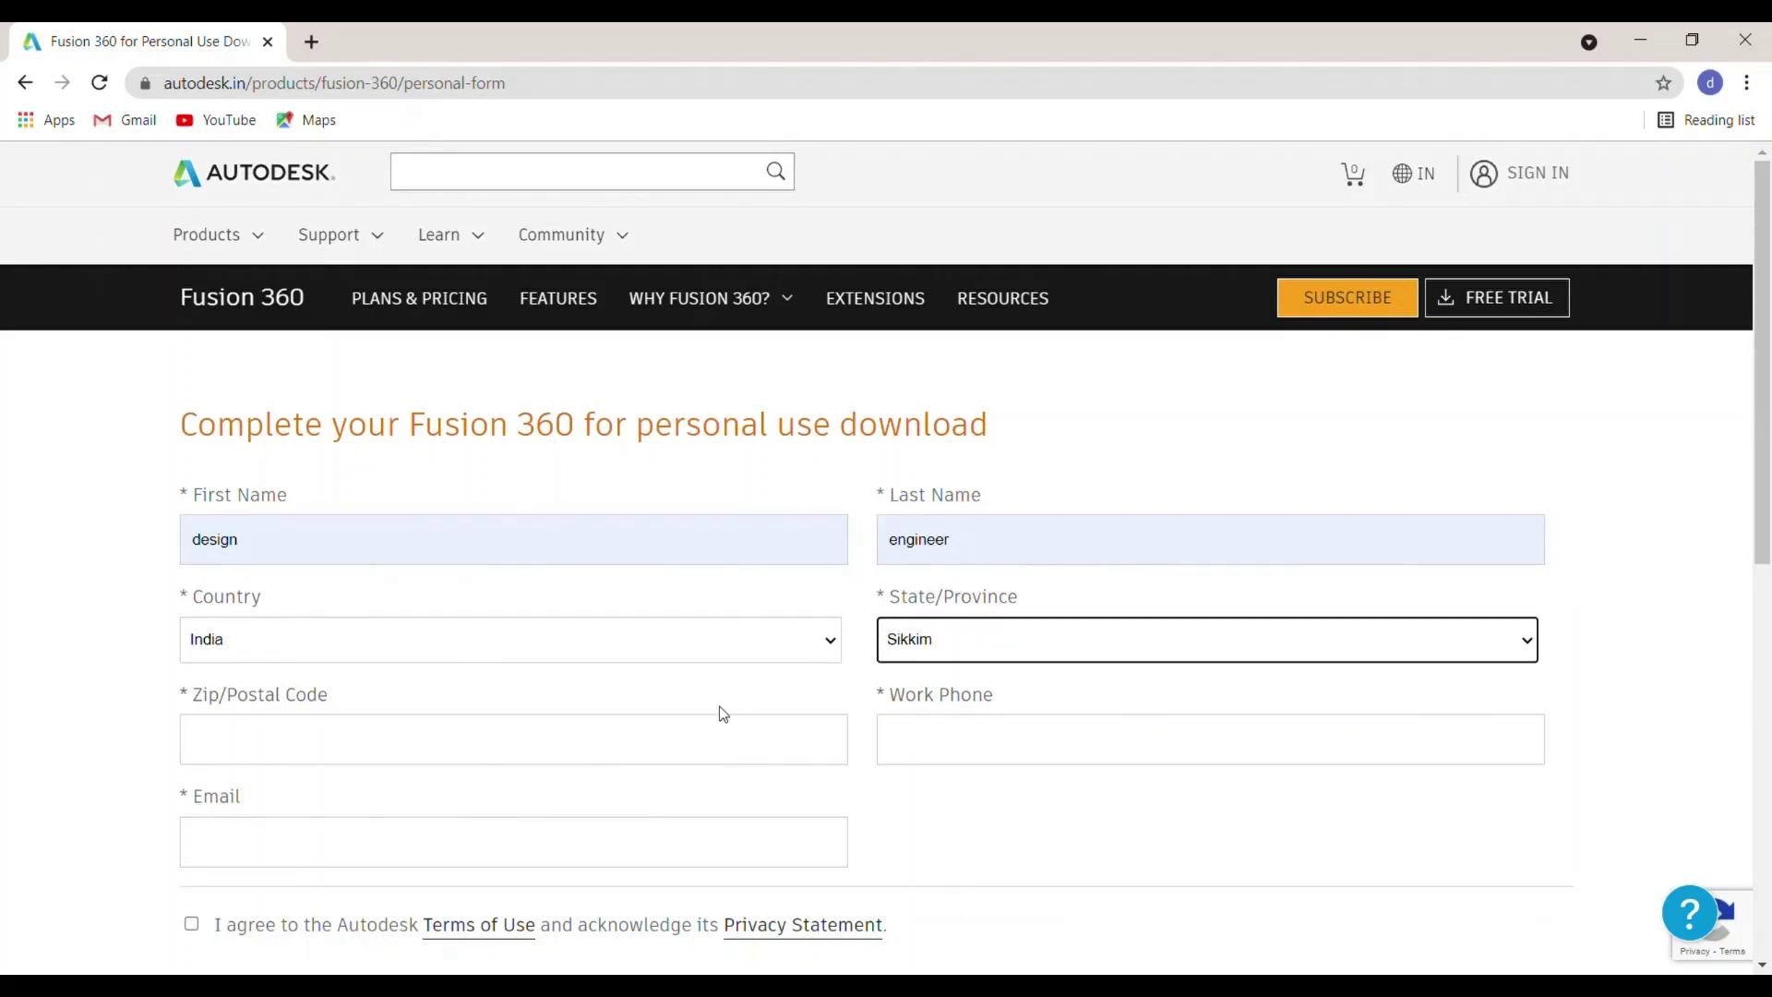
{"action": "left_click", "coordinate": [1019, 639]}
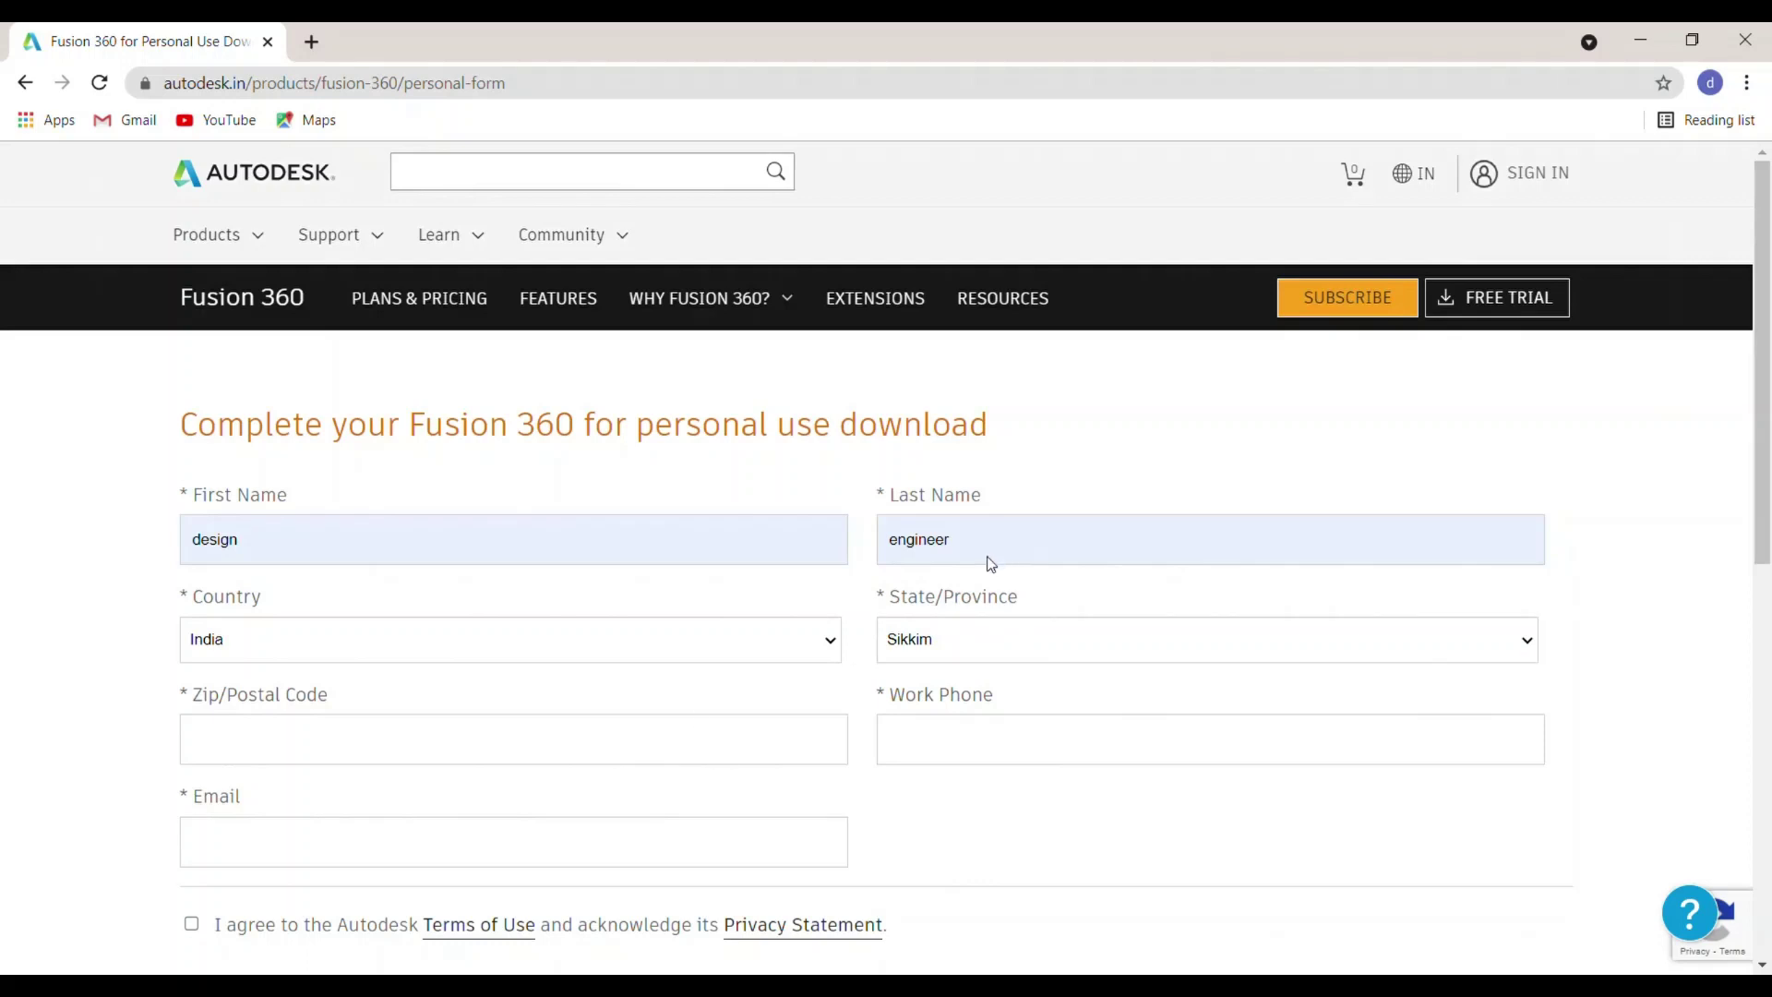
- Enter the zip code, work phone and e-mail, accept the terms, and submit with NEXT
{"action": "left_click", "coordinate": [600, 761]}
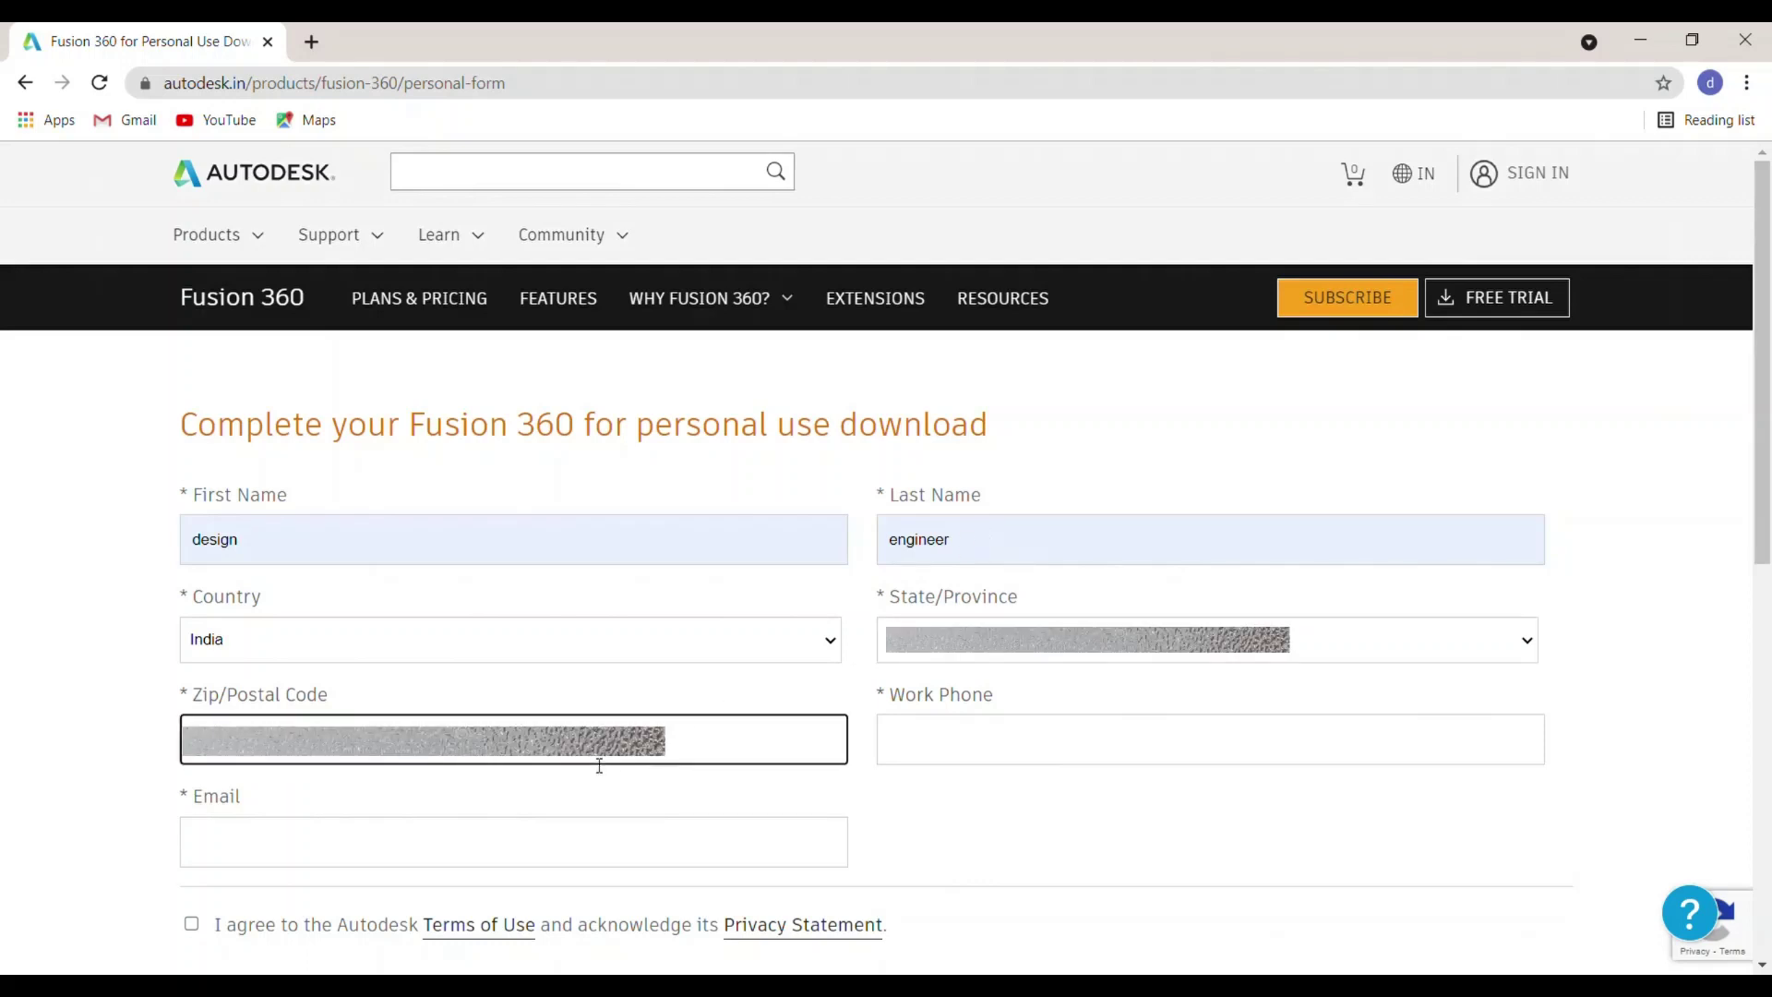
{"action": "left_click", "coordinate": [993, 751]}
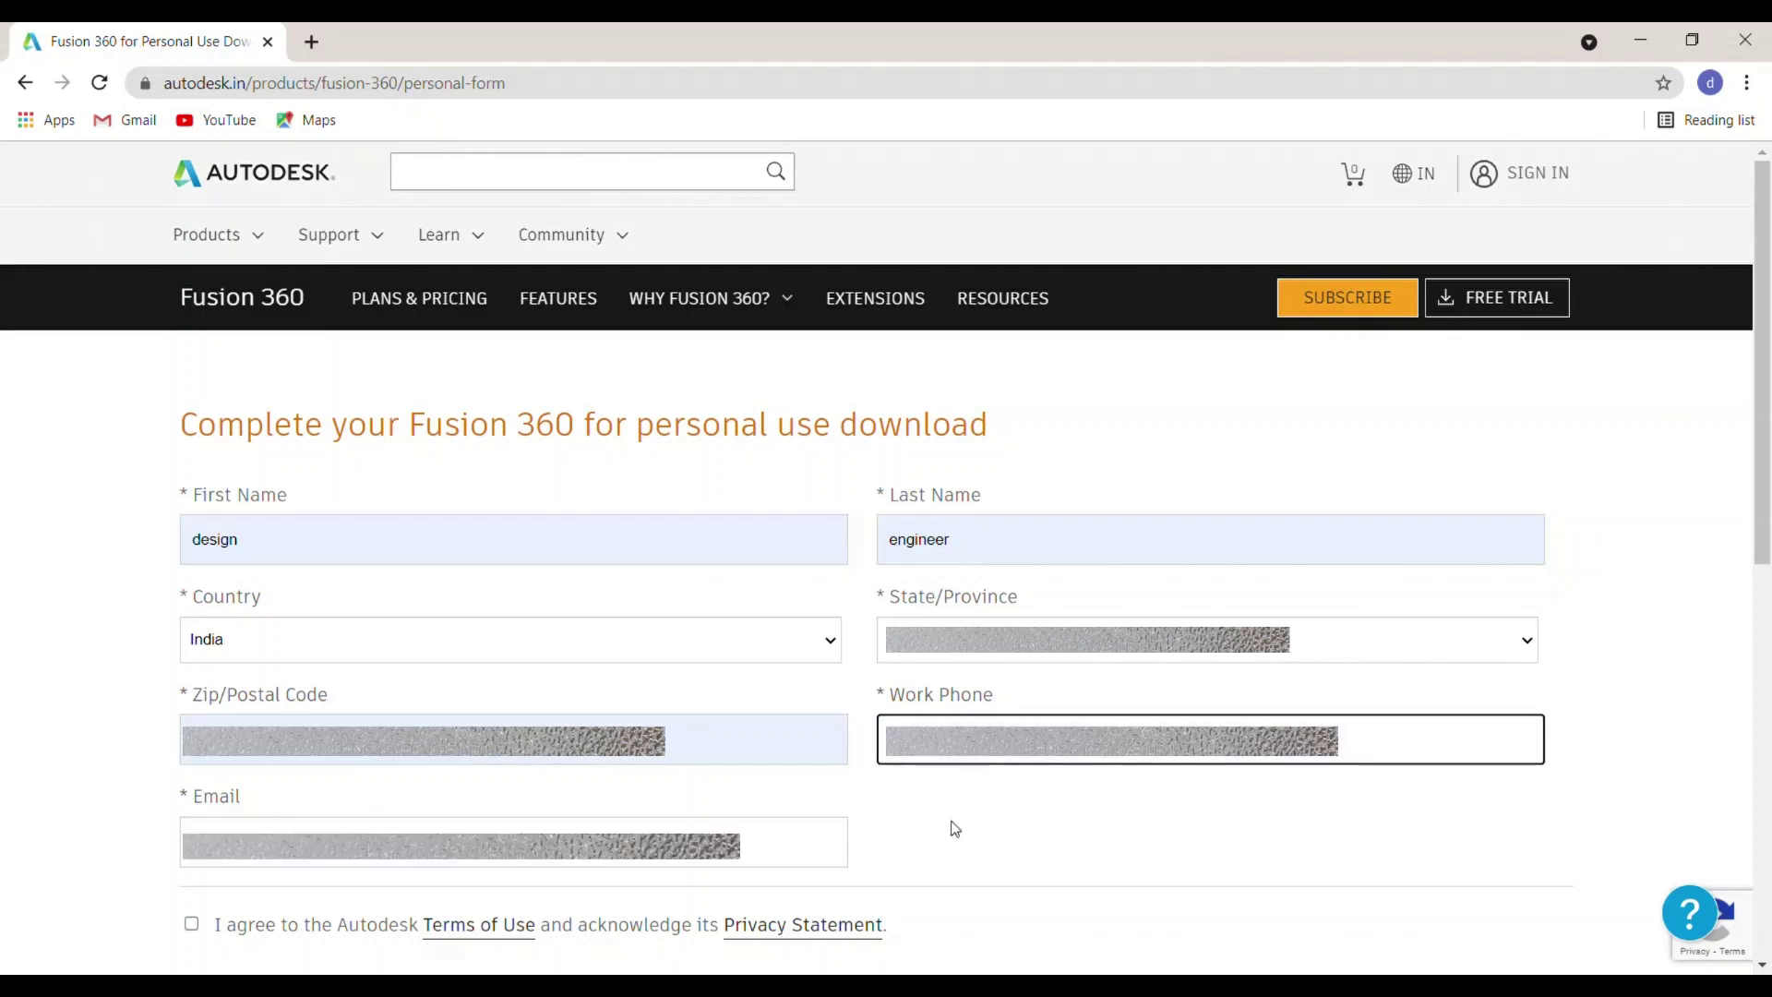
{"action": "key", "text": "Tab"}
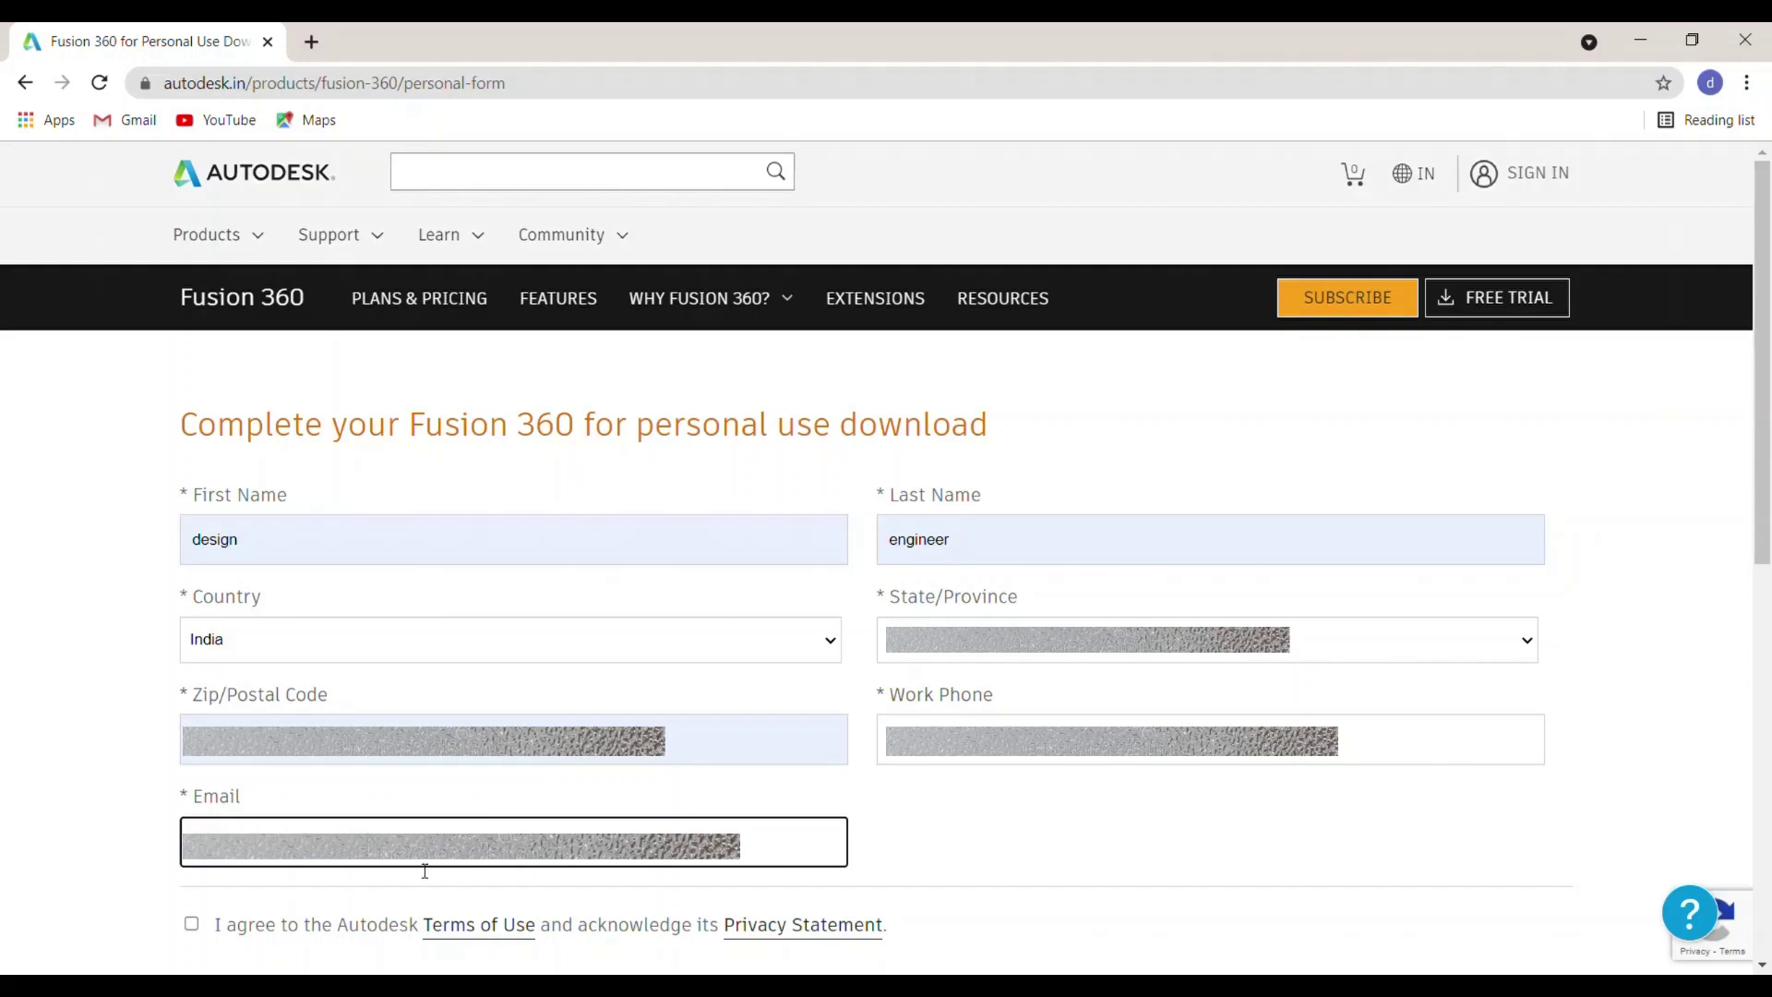
{"action": "left_click", "coordinate": [212, 927]}
{"action": "scroll", "coordinate": [554, 789], "scroll_direction": "down", "scroll_amount": 3}
{"action": "left_click", "coordinate": [293, 789]}
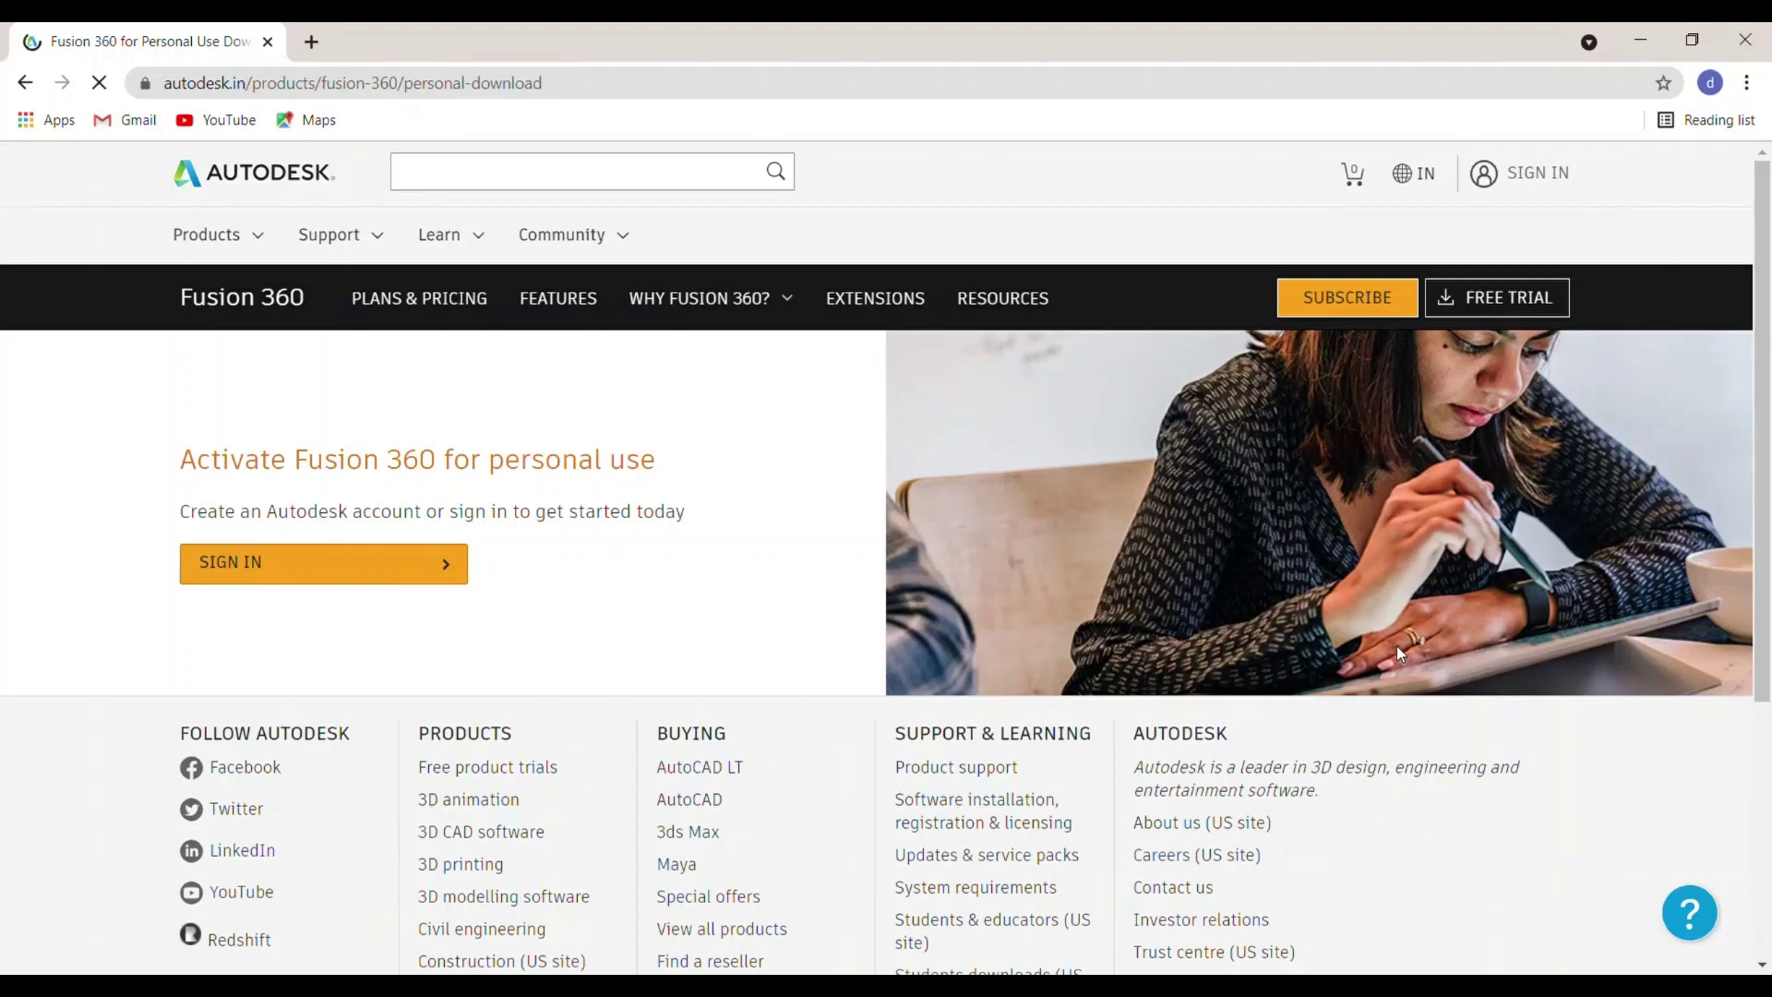
- Choose SIGN IN on the 'Activate Fusion 360 for personal use' page
{"action": "left_click", "coordinate": [338, 572]}
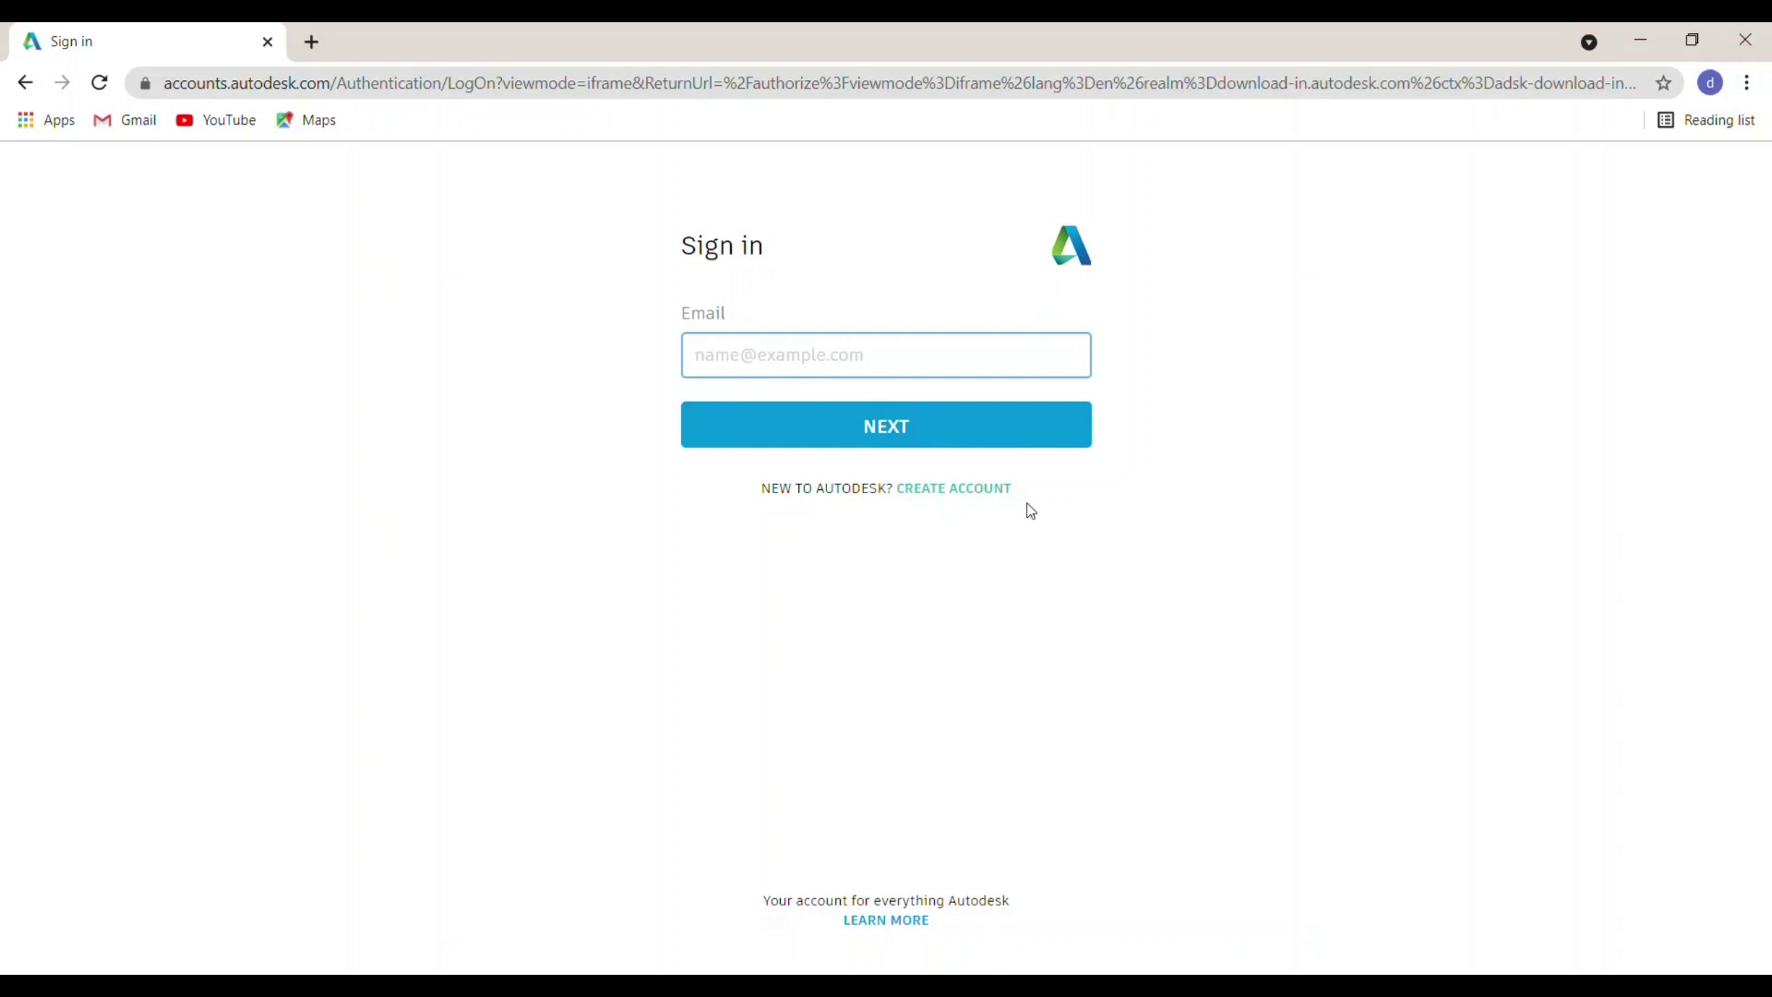
- Leave the account-creation form for sign-in, entering the account e-mail and then the password
{"action": "left_click", "coordinate": [999, 490]}
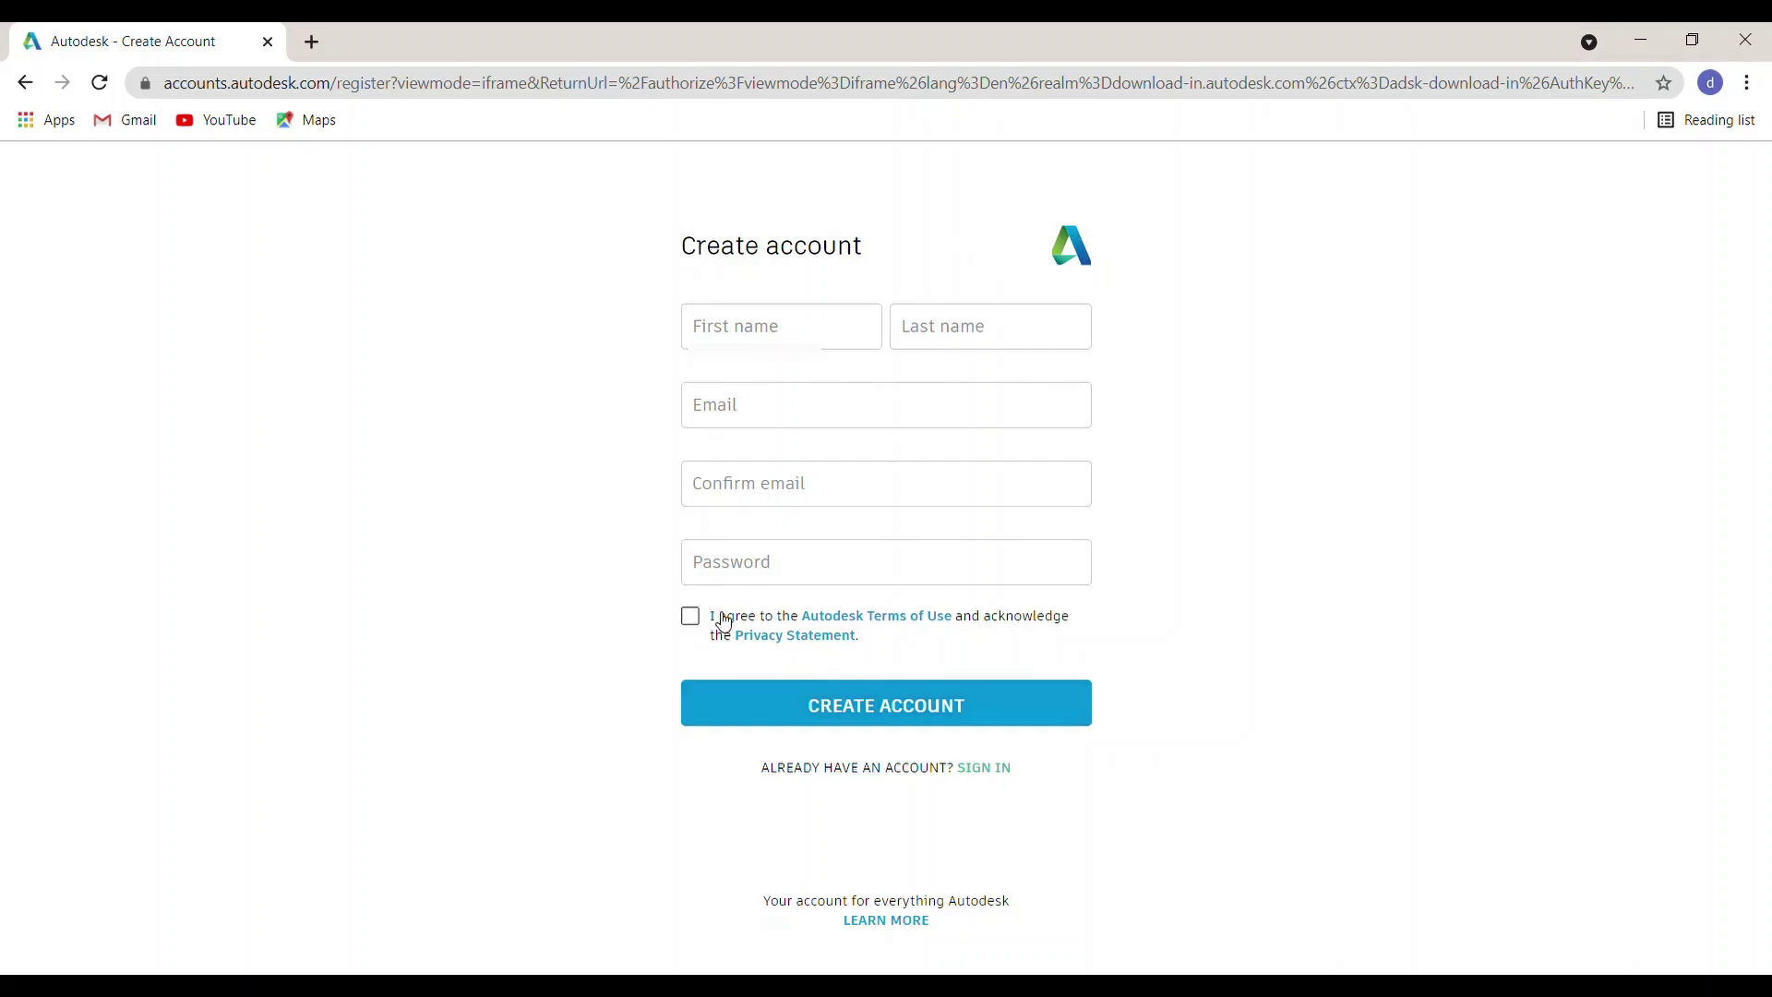
{"action": "left_click", "coordinate": [979, 778]}
{"action": "left_click", "coordinate": [859, 375]}
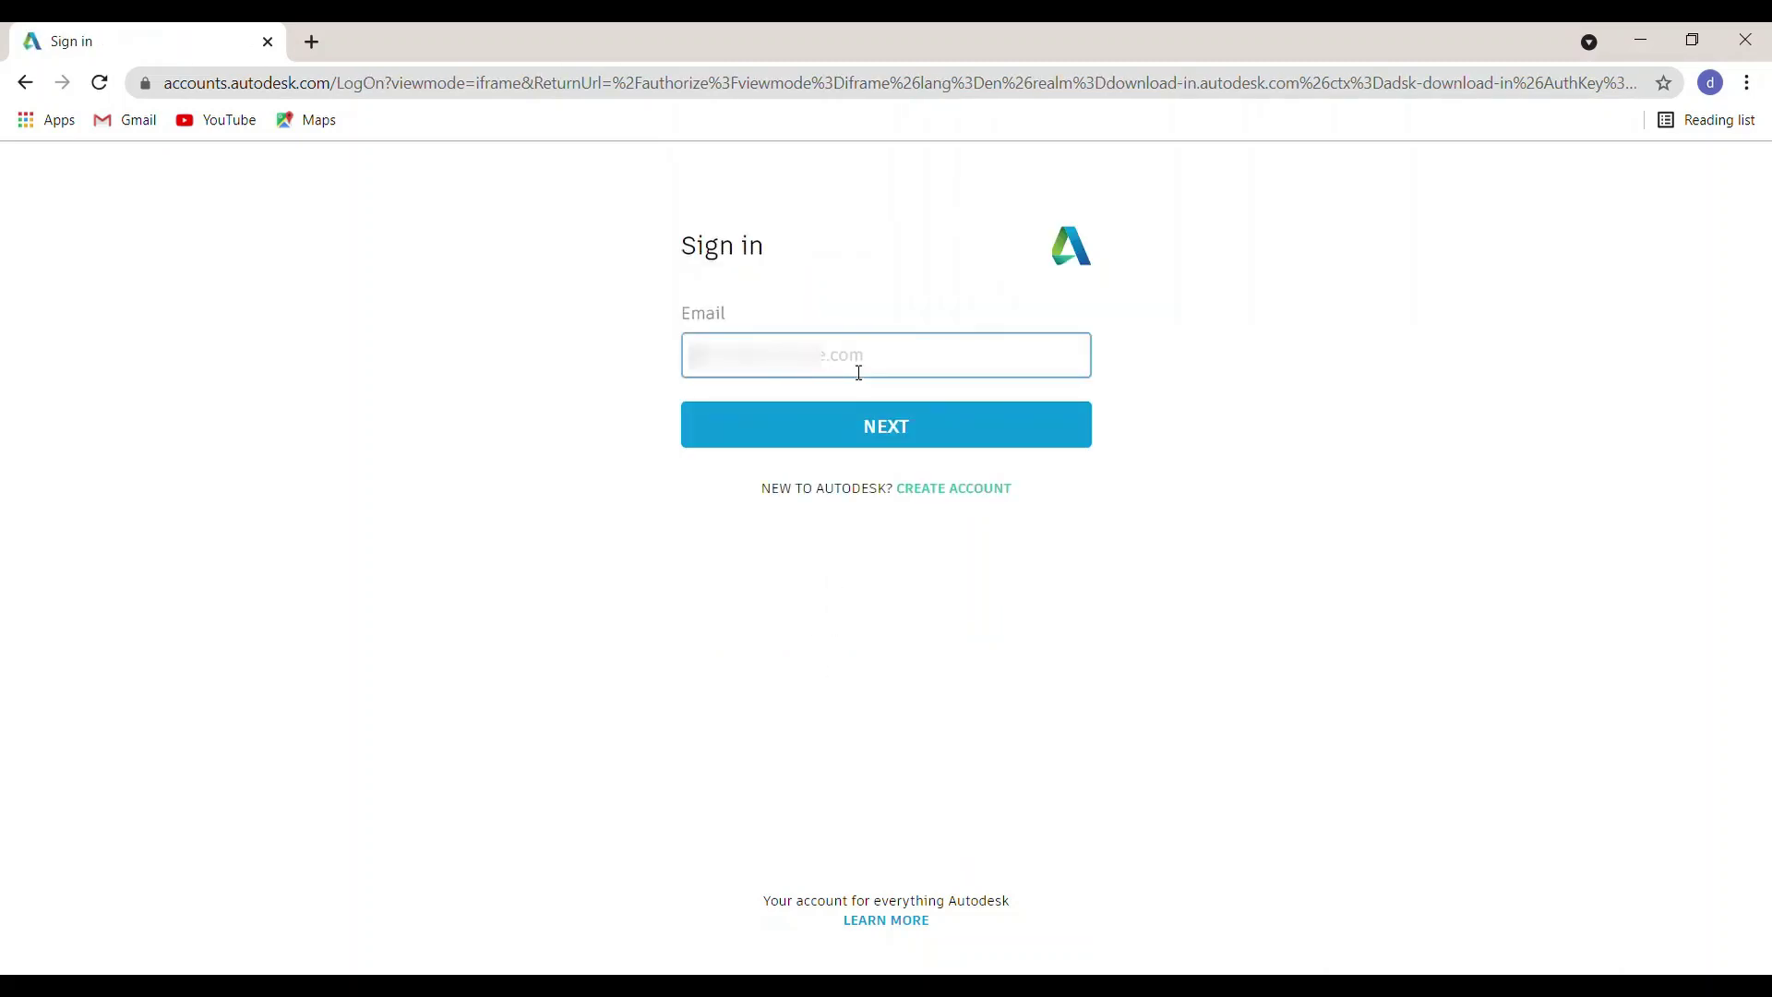
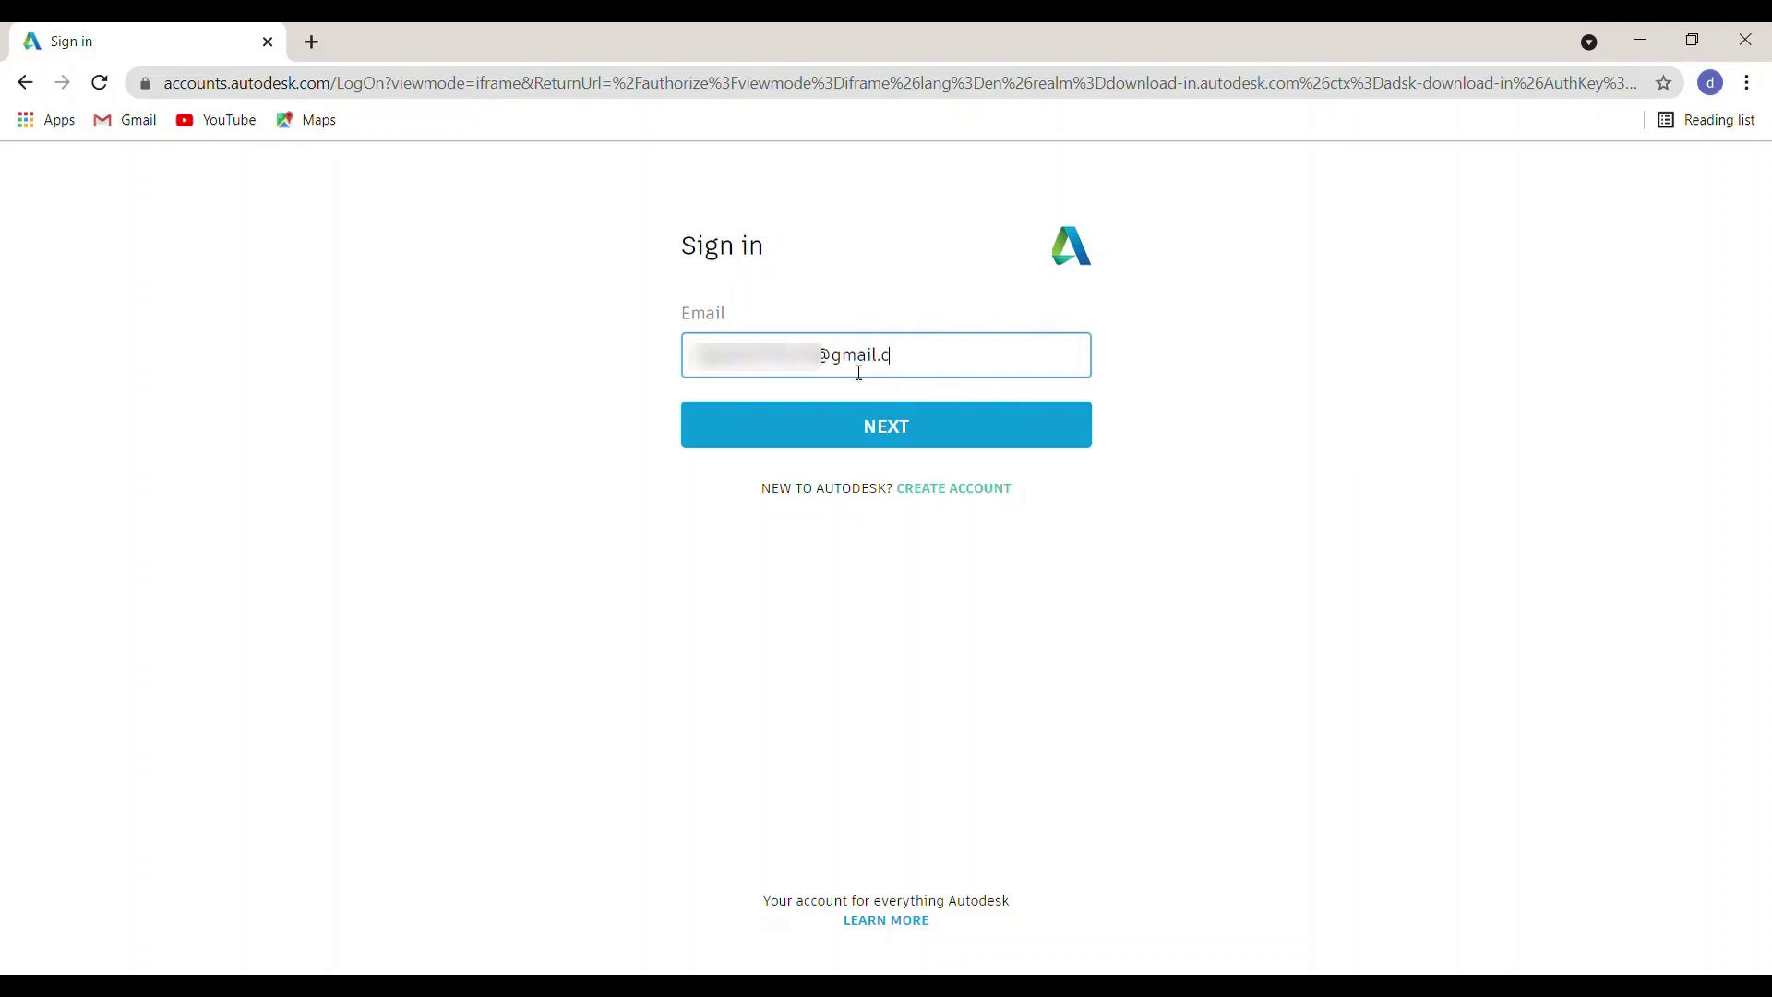
{"action": "left_click", "coordinate": [862, 426]}
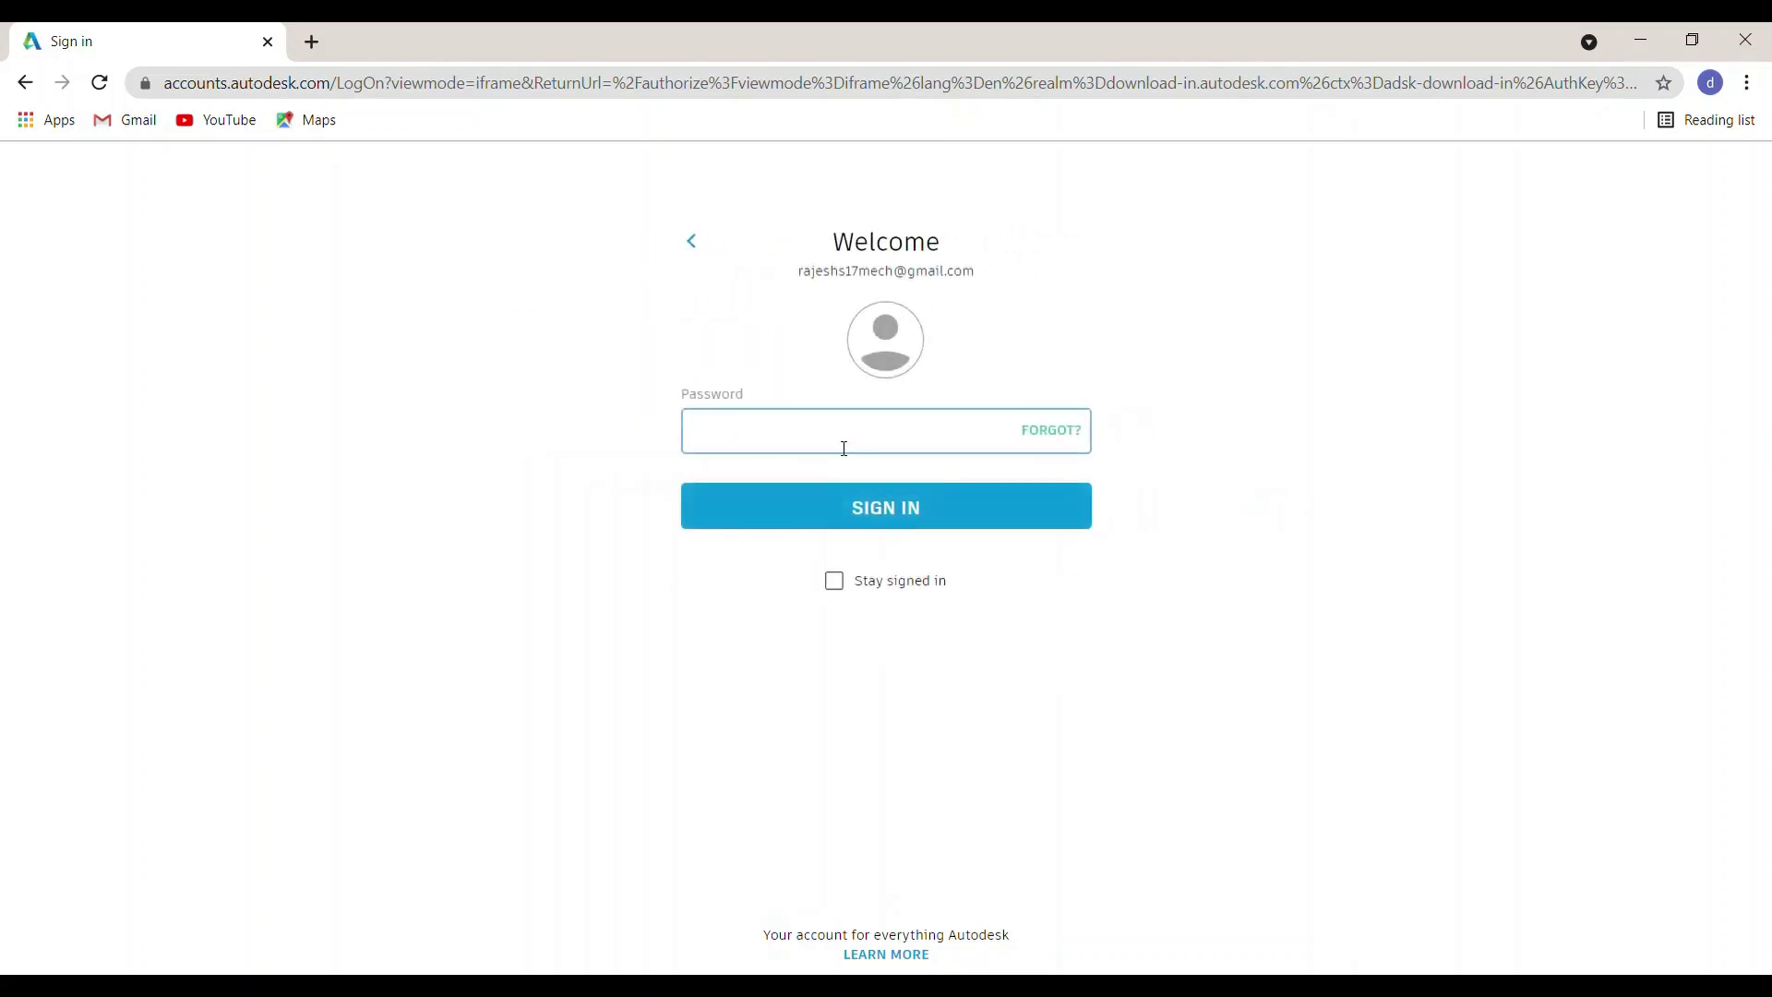
{"action": "type", "text": "•••"}
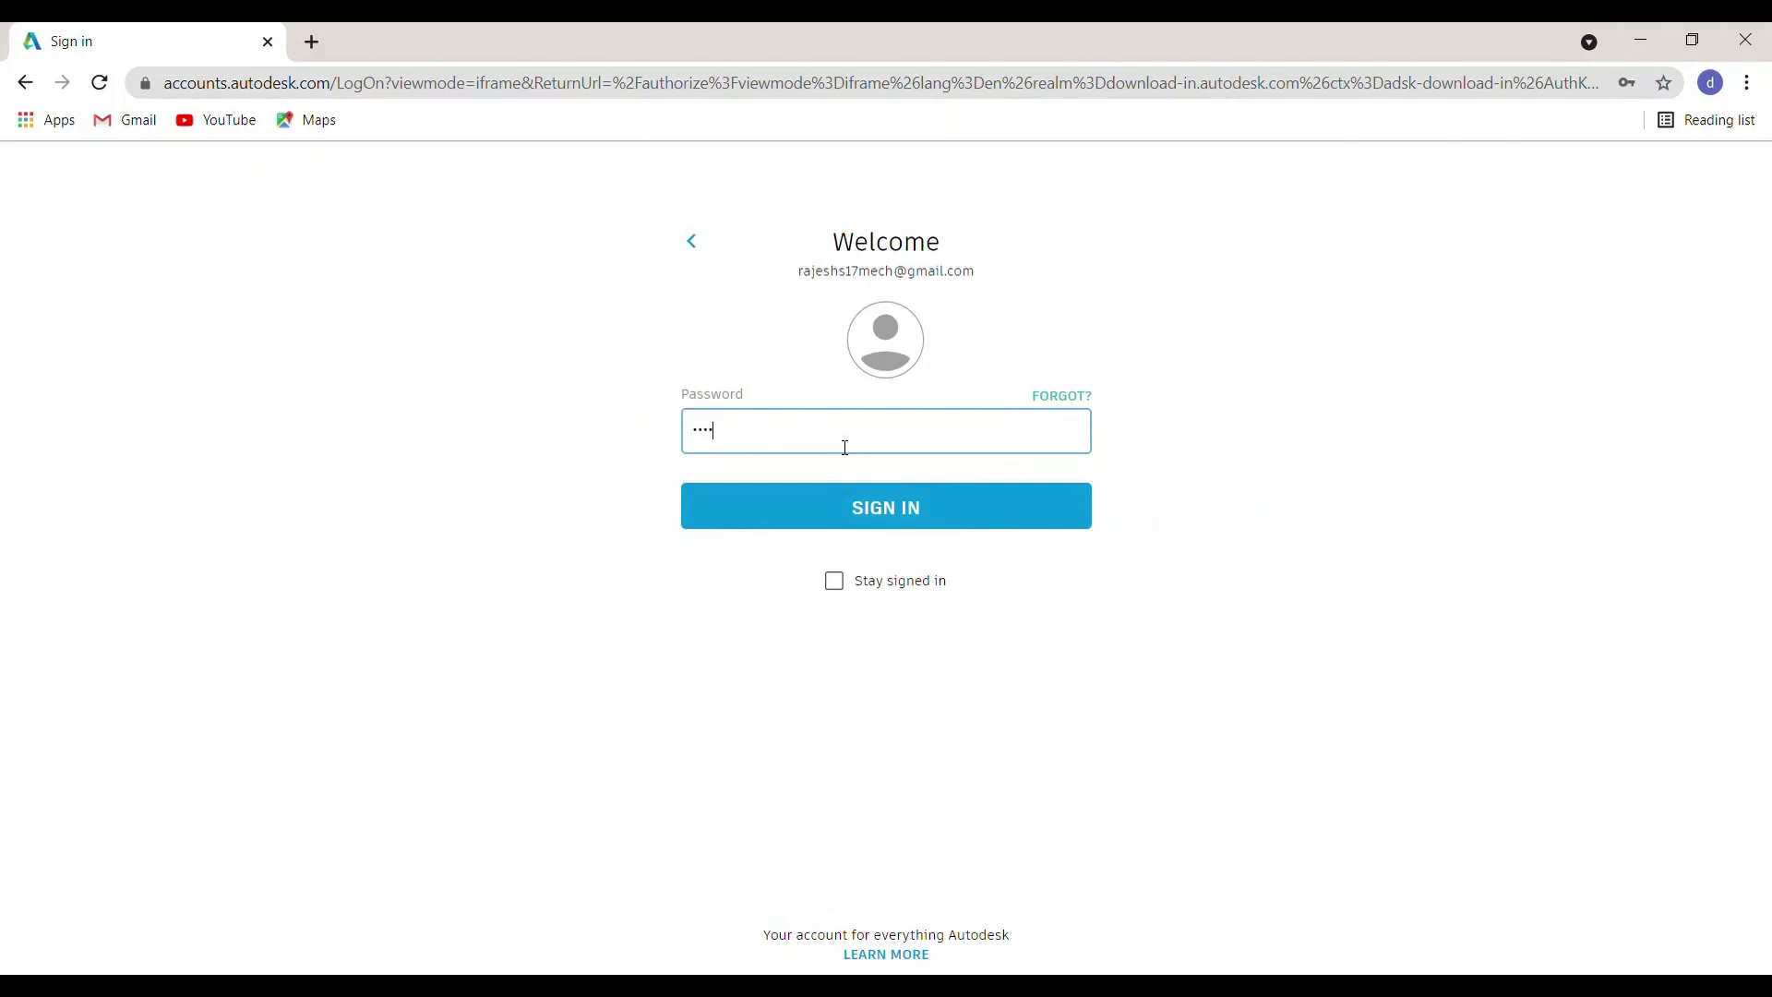
{"action": "type", "text": "••••••"}
- Sign in to Autodesk and postpone two-step verification with Remind Me Later
{"action": "left_click", "coordinate": [878, 507]}
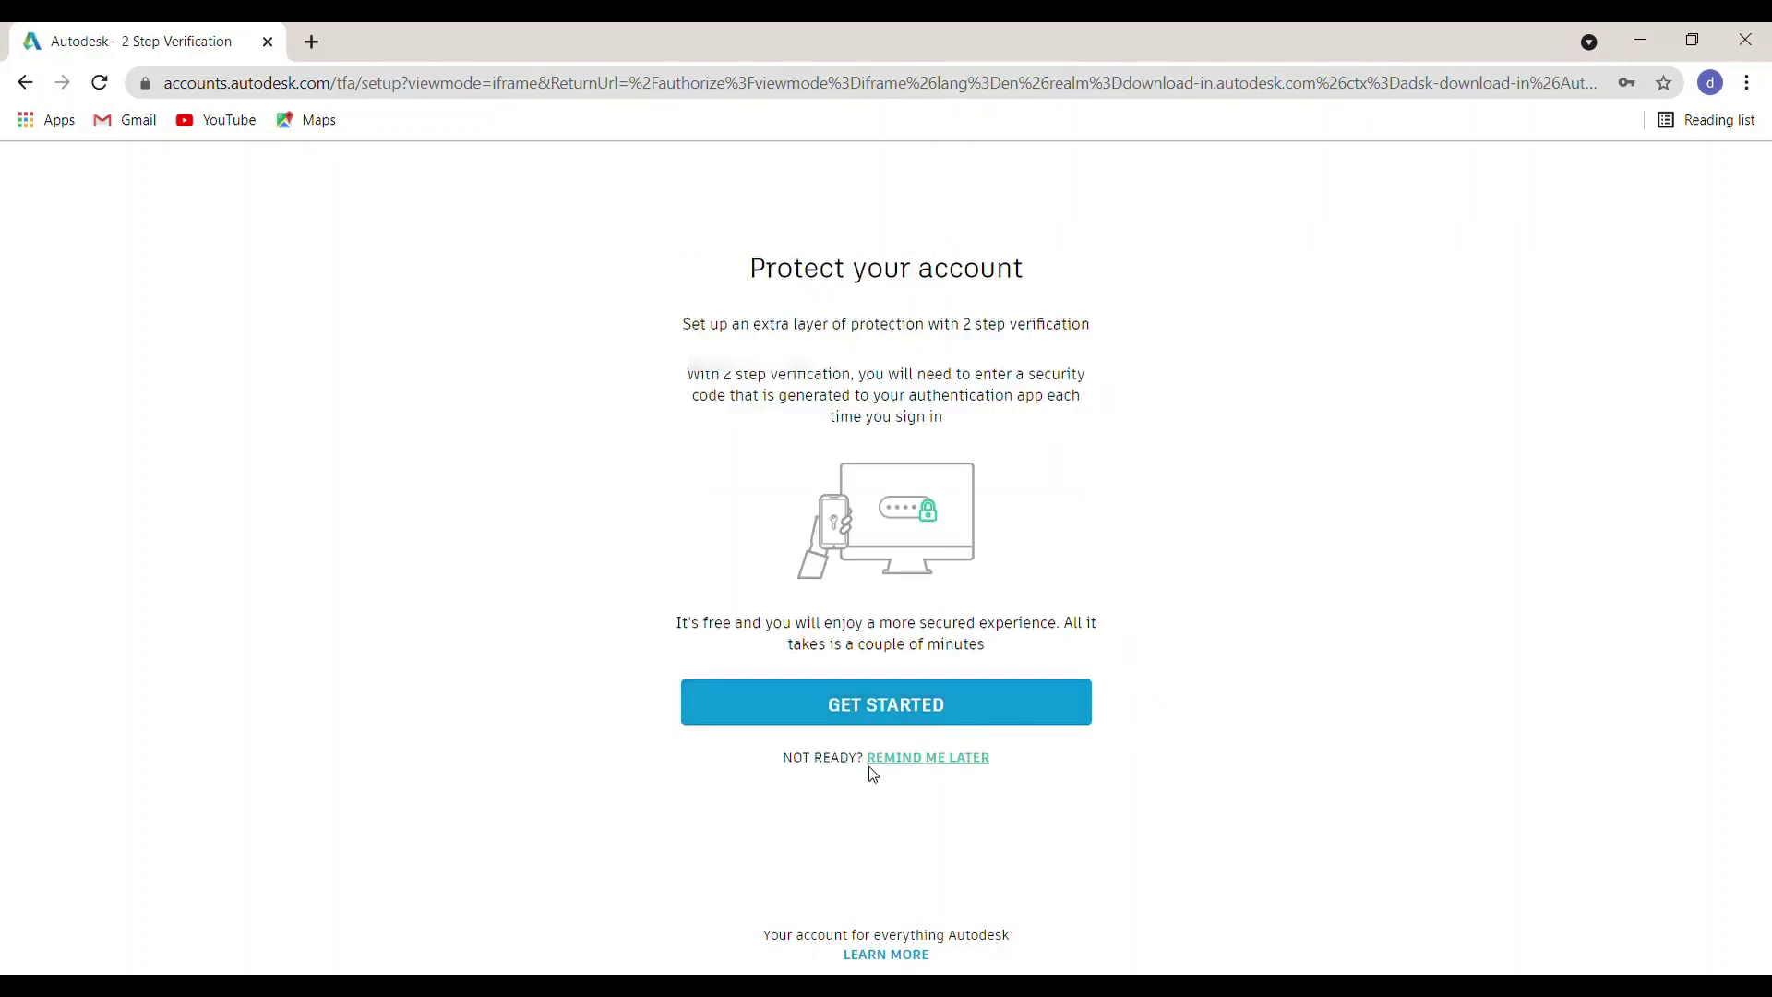
{"action": "left_click", "coordinate": [939, 764]}
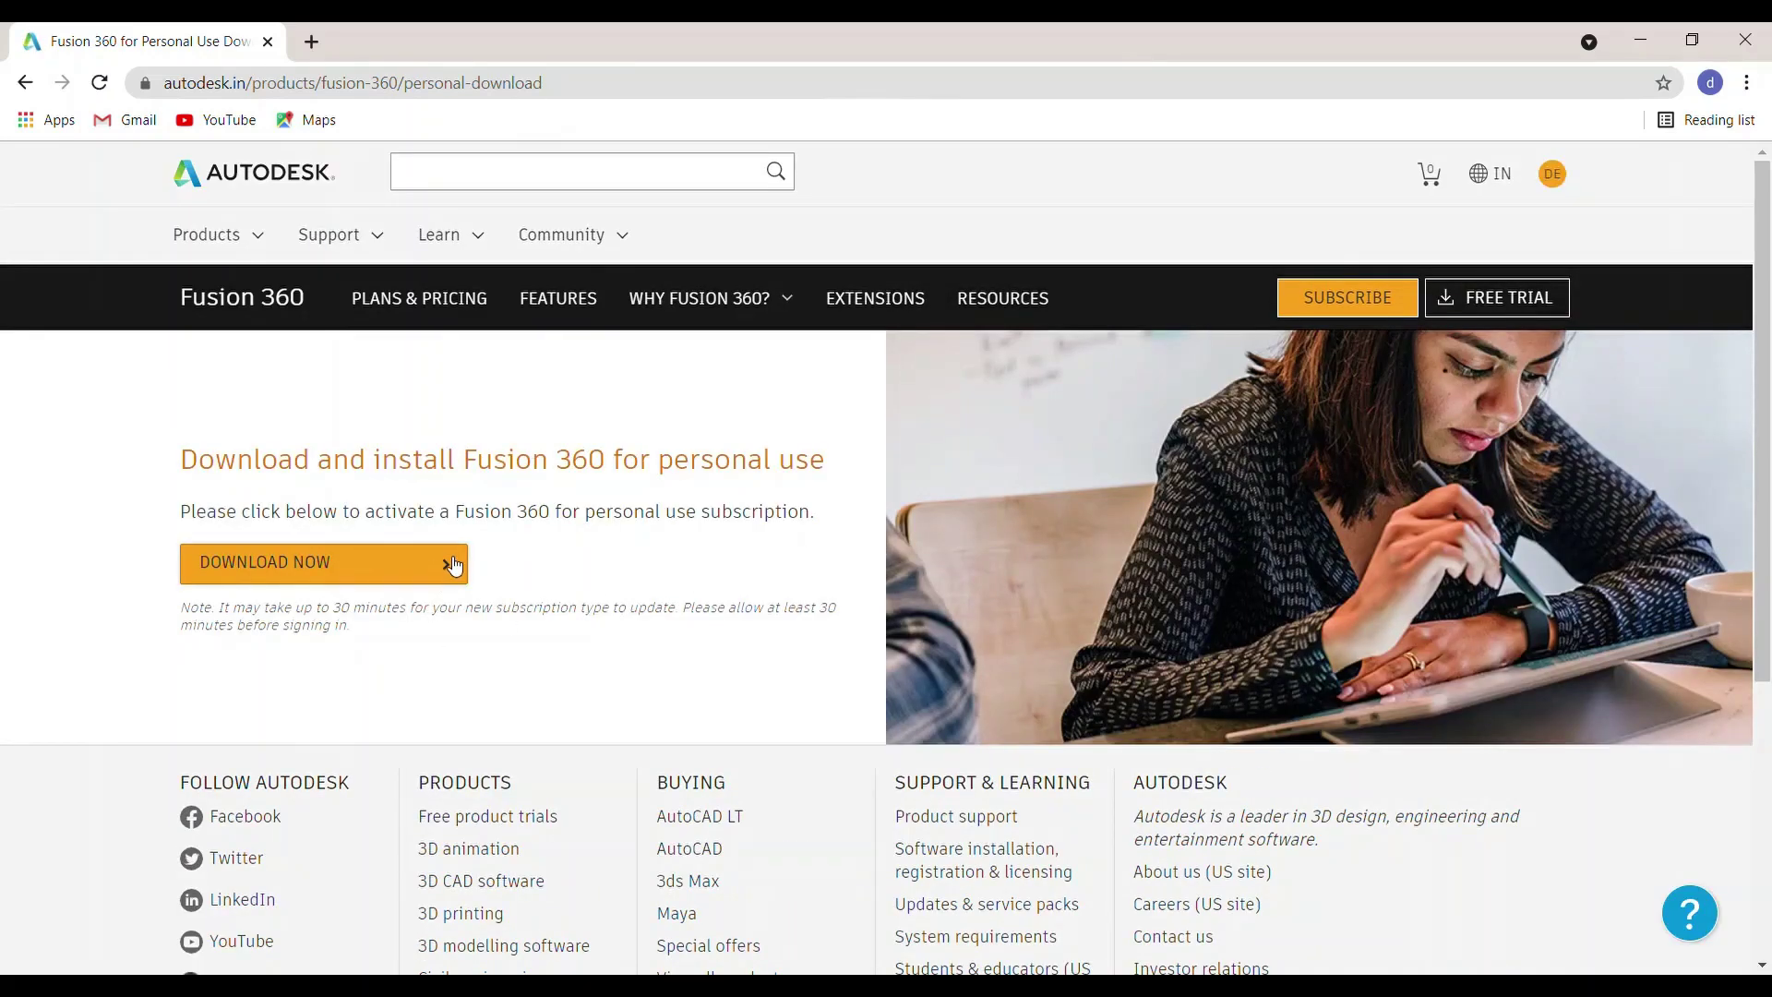
- Download the Fusion 360 Client .exe installer, then leave the Autodesk page for a new tab
{"action": "left_click", "coordinate": [454, 565]}
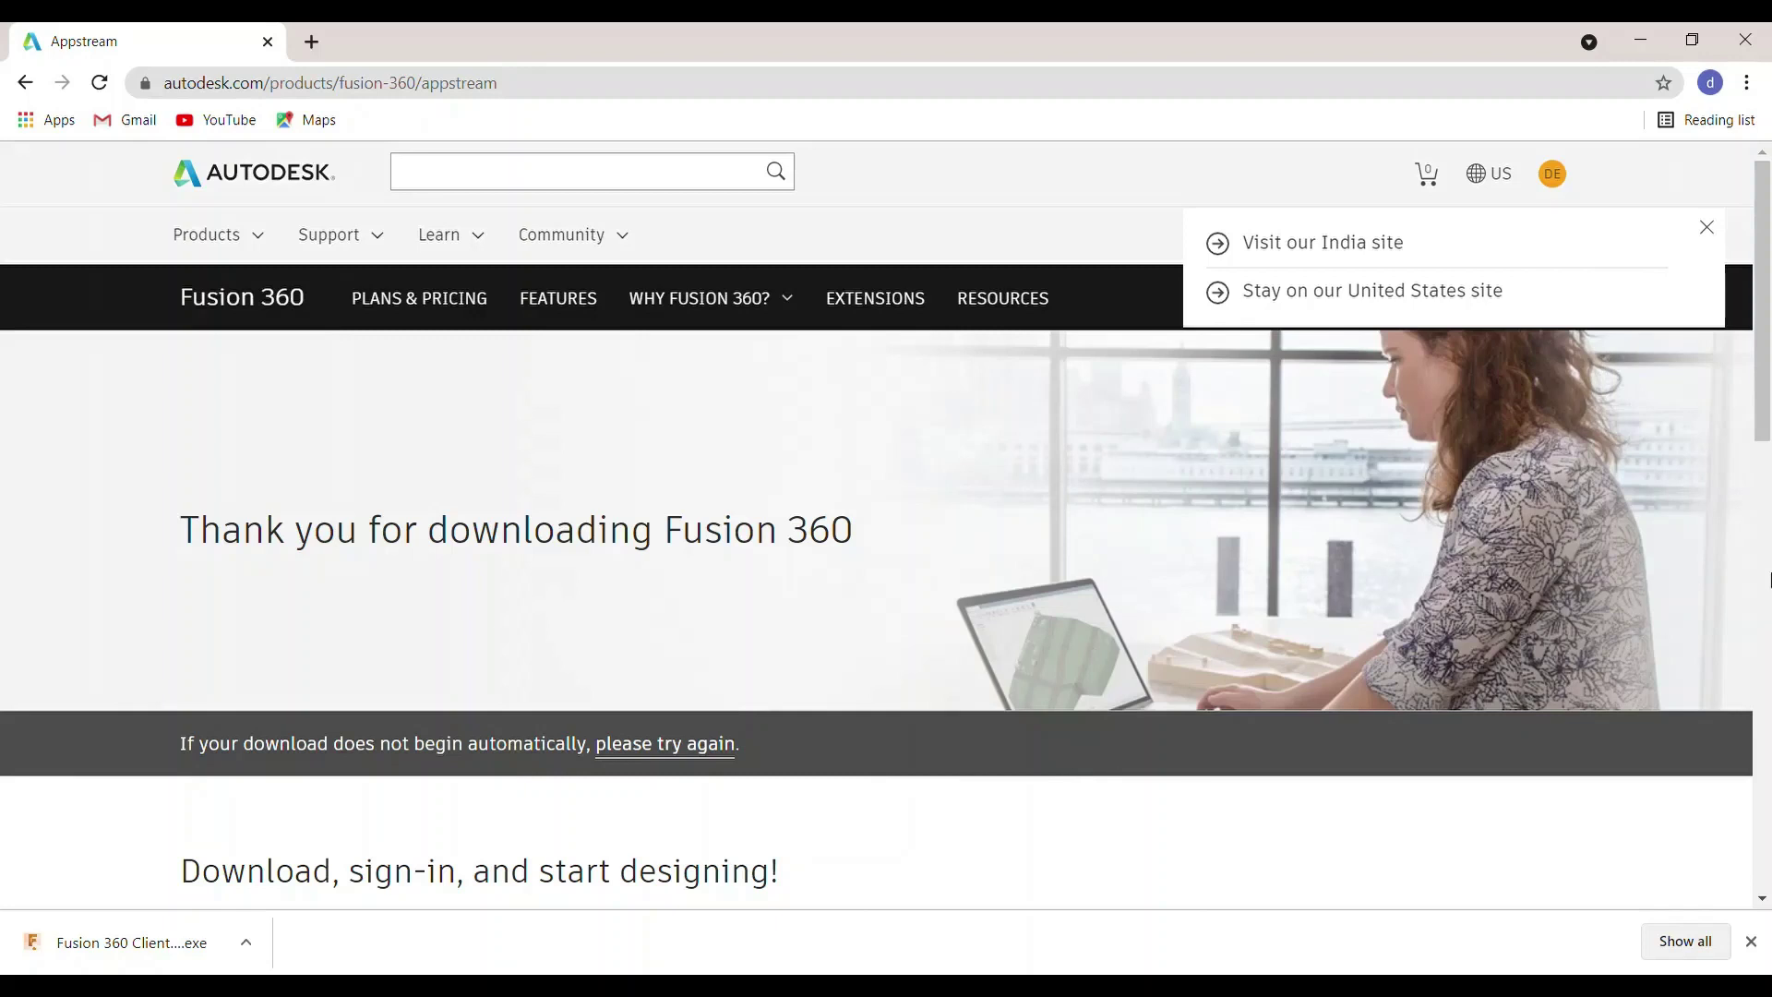
{"action": "key", "text": "ctrl+n"}
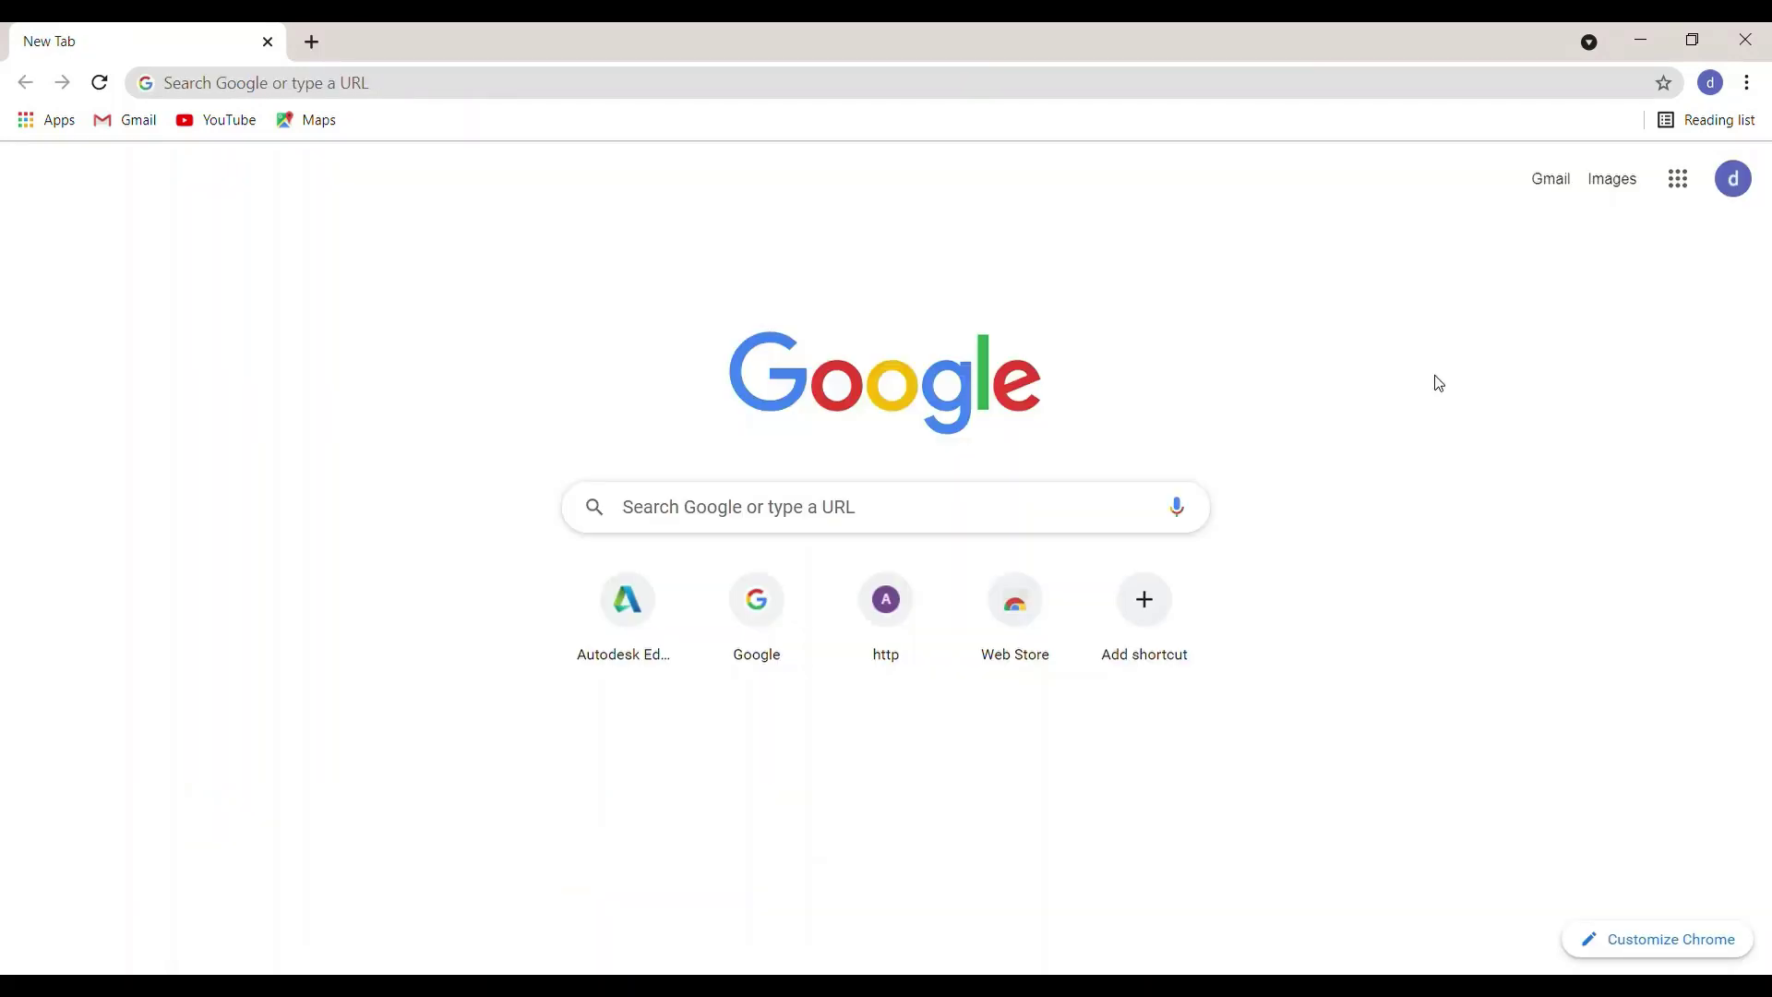